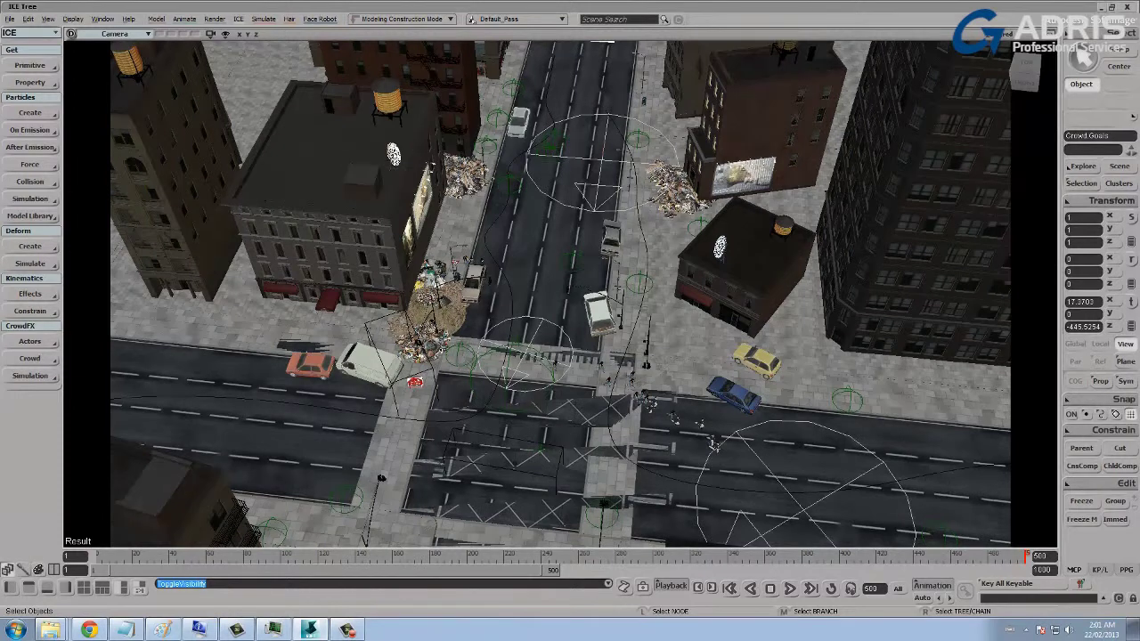
# Rewind the simulation to frame 1 and frame the crowd actors' starting area on the road.
pyautogui.press('s')
pyautogui.moveTo(562, 294)
pyautogui.mouseDown()
pyautogui.moveTo(553, 315)
pyautogui.moveTo(558, 302)
pyautogui.mouseUp()
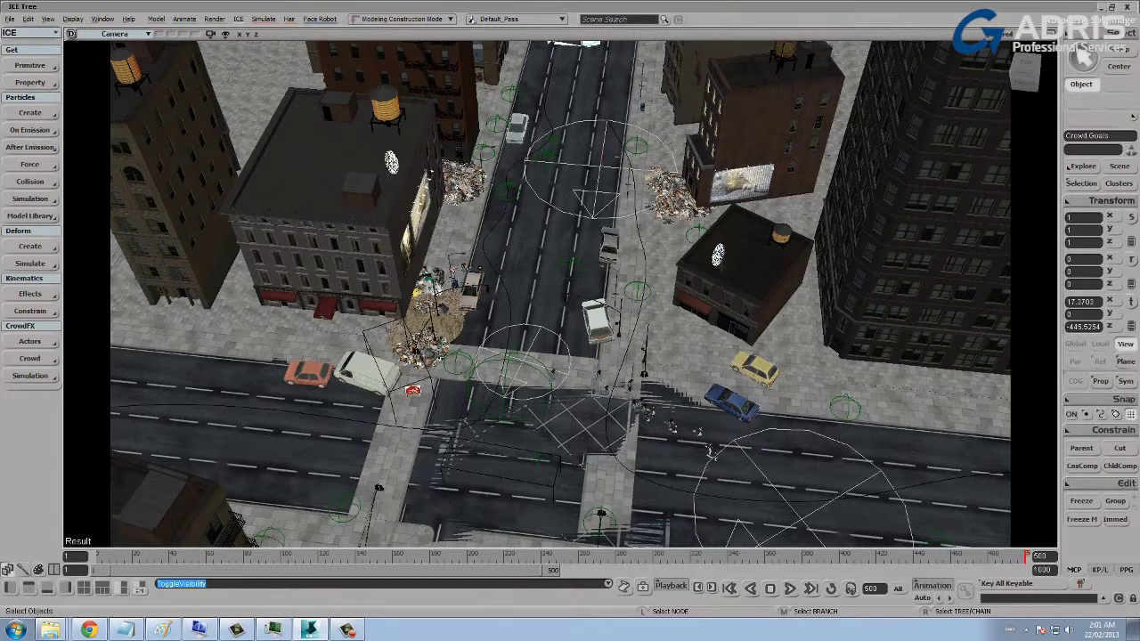
pyautogui.click(98, 557)
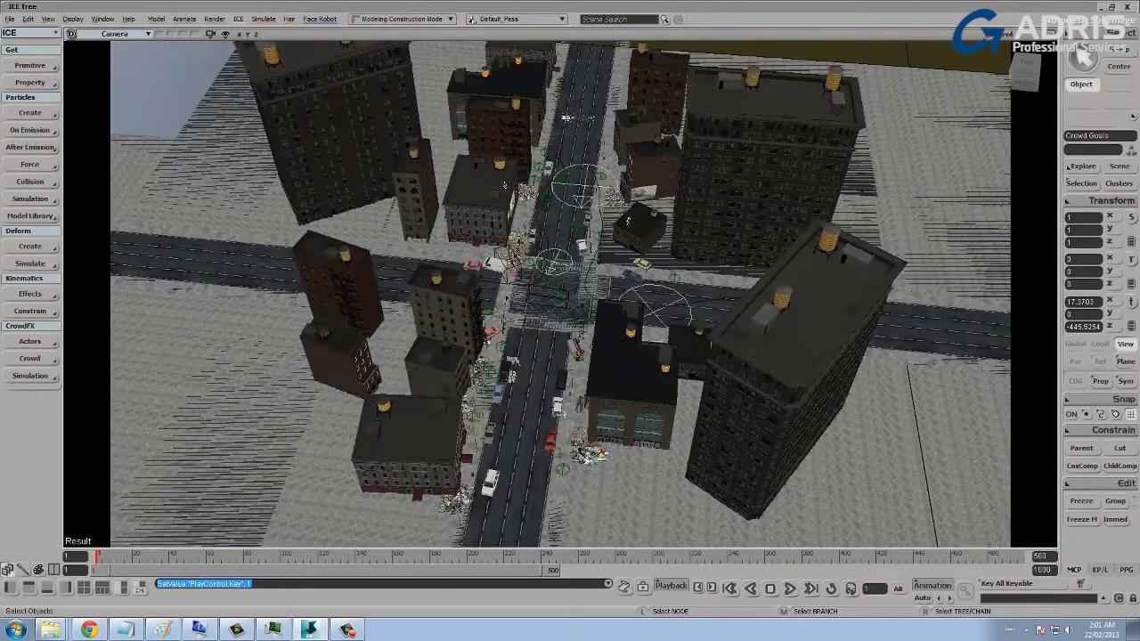
pyautogui.scroll(5, 570, 294)
pyautogui.press('s')
pyautogui.moveTo(615, 133); pyautogui.dragTo(573, 341)
pyautogui.scroll(3, 573, 341)
pyautogui.moveTo(499, 231); pyautogui.dragTo(579, 299)
pyautogui.moveTo(579, 299); pyautogui.dragTo(659, 299, button='middle')
# Open the scene explorer beside the crowd view and unhide the ground object.
pyautogui.press('space')
pyautogui.press('8')
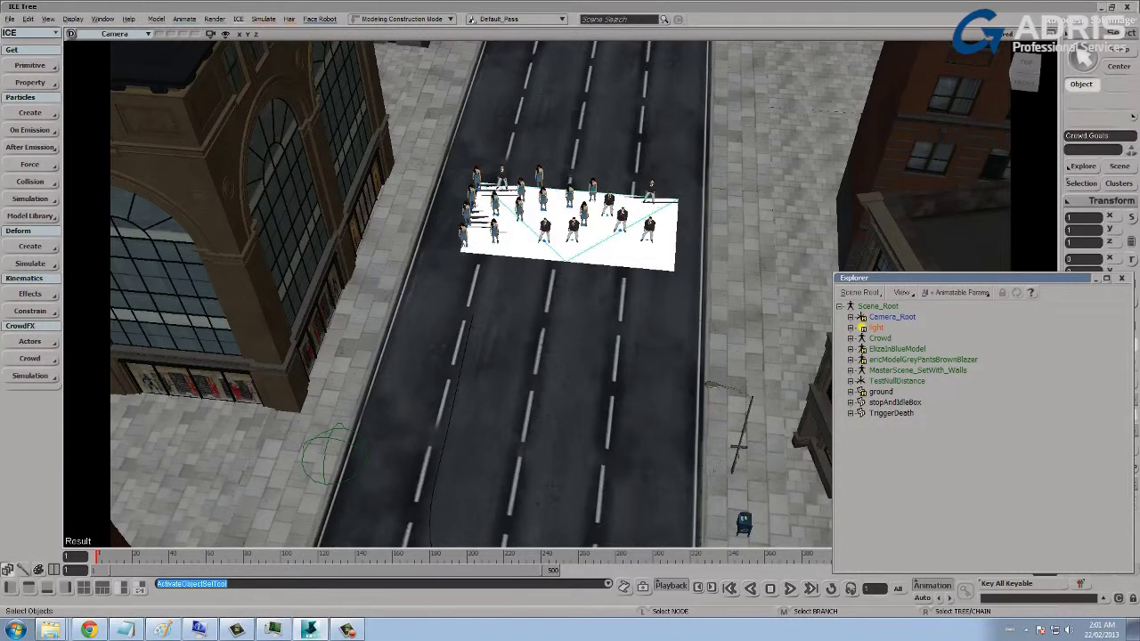
pyautogui.moveTo(962, 277); pyautogui.dragTo(920, 77)
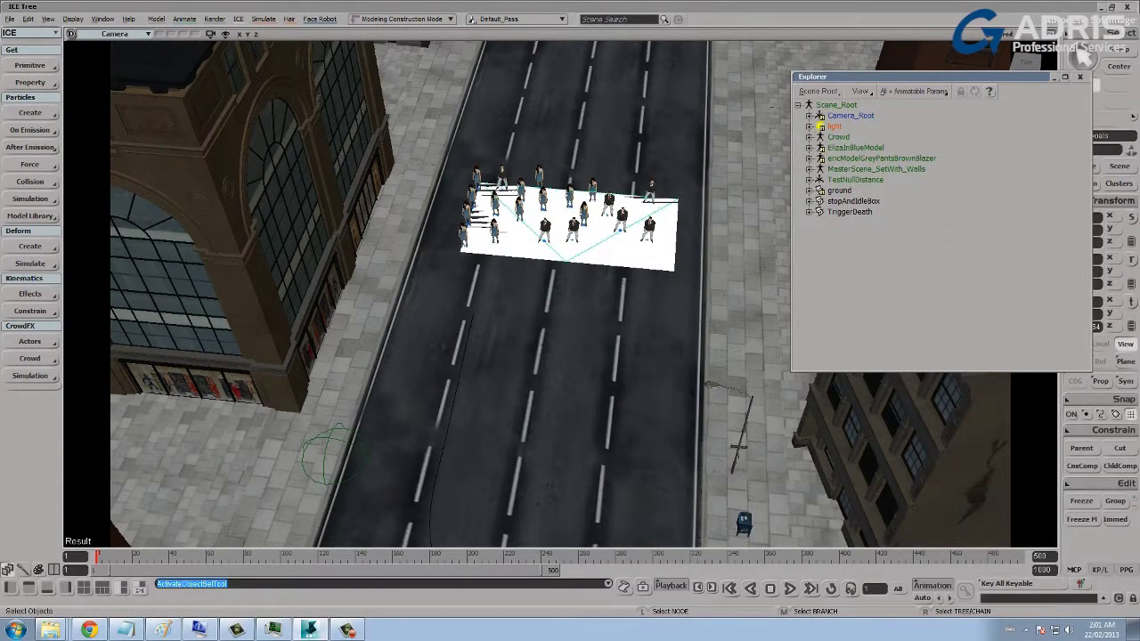
pyautogui.click(840, 191)
pyautogui.press('h')
# Isolate the ground mesh in the camera view and examine its painted vertex colors.
pyautogui.click(212, 34)
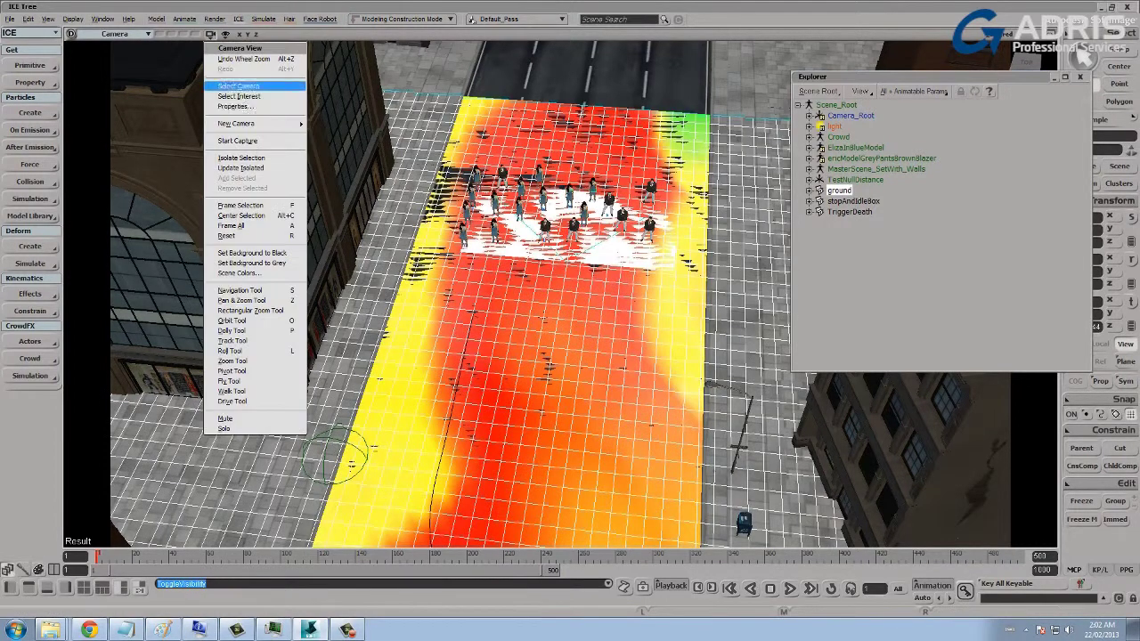
pyautogui.click(241, 159)
pyautogui.scroll(-5, 561, 294)
pyautogui.press('s')
pyautogui.moveTo(597, 185); pyautogui.dragTo(400, 20)
pyautogui.moveTo(386, 97); pyautogui.dragTo(446, 188)
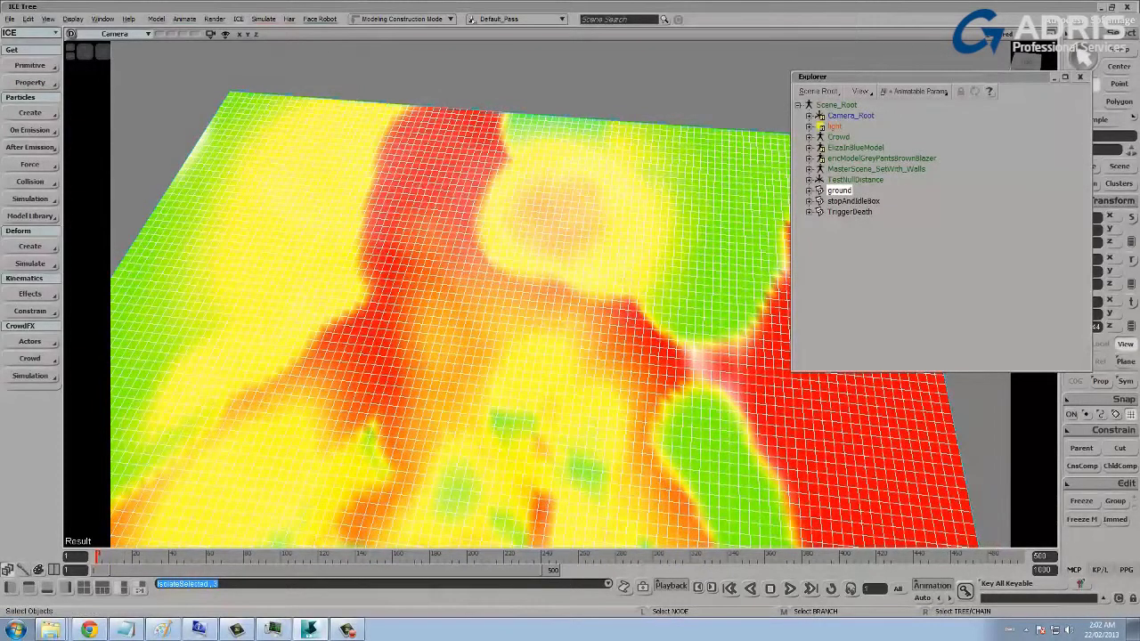
# Bring the rest of the scene back into view and hide the ground object again.
pyautogui.hotkey('shift', 'i')
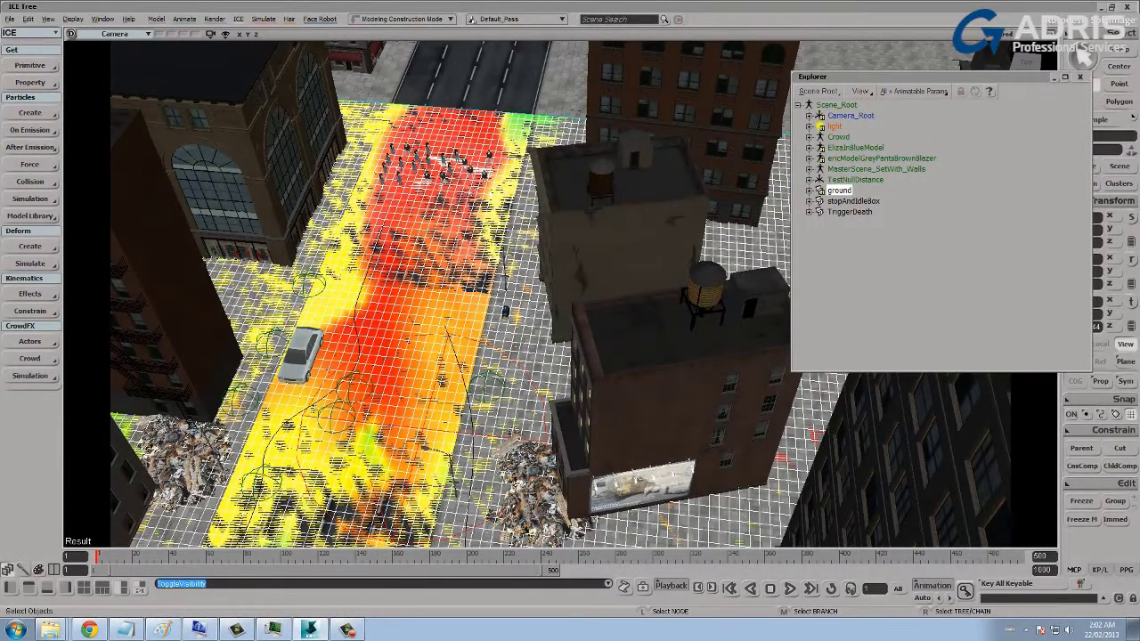
pyautogui.press('h')
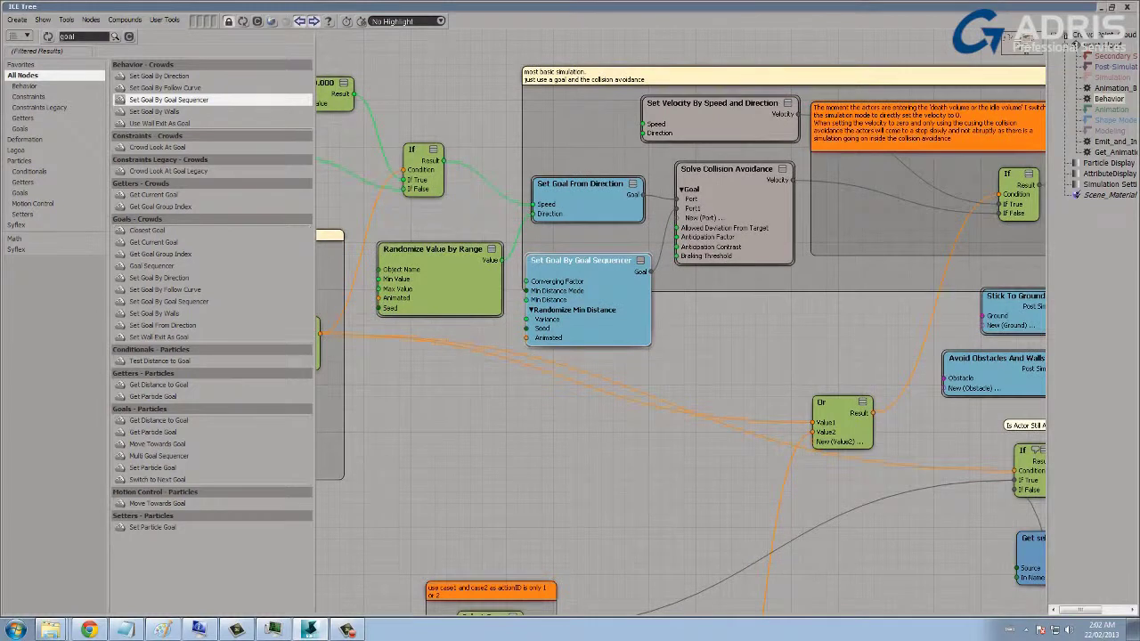
# In the ICE Tree, examine the Behavior Core node and the Basic Crowd Simulation node that feeds it.
pyautogui.scroll(-4, 680, 324)
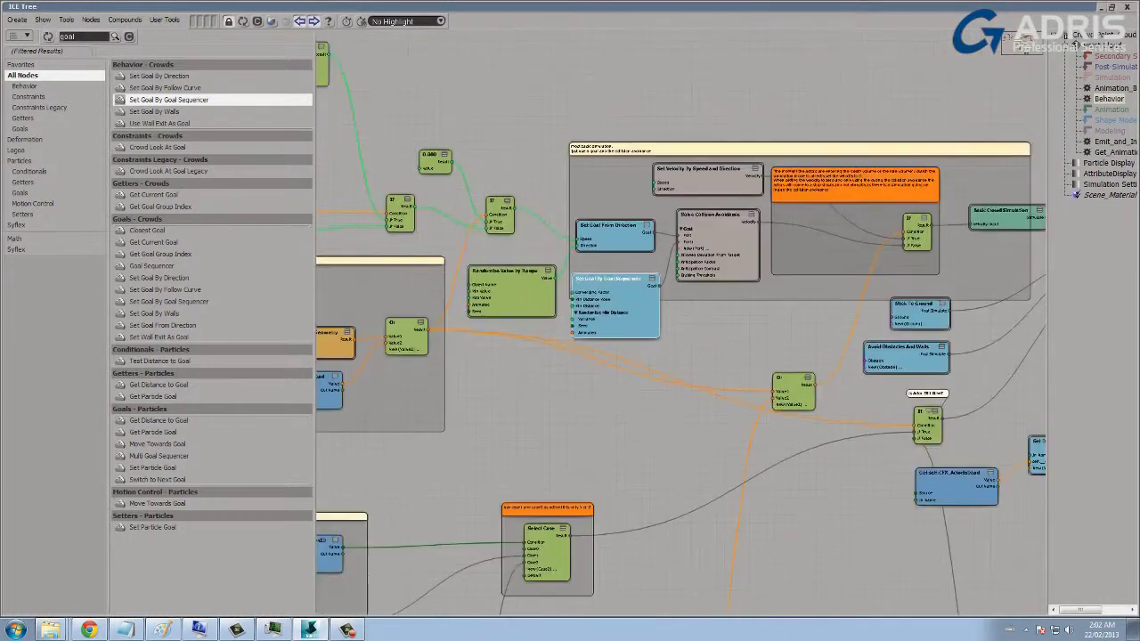
pyautogui.moveTo(681, 324); pyautogui.dragTo(535, 274, button='middle')
pyautogui.scroll(-10, 588, 374)
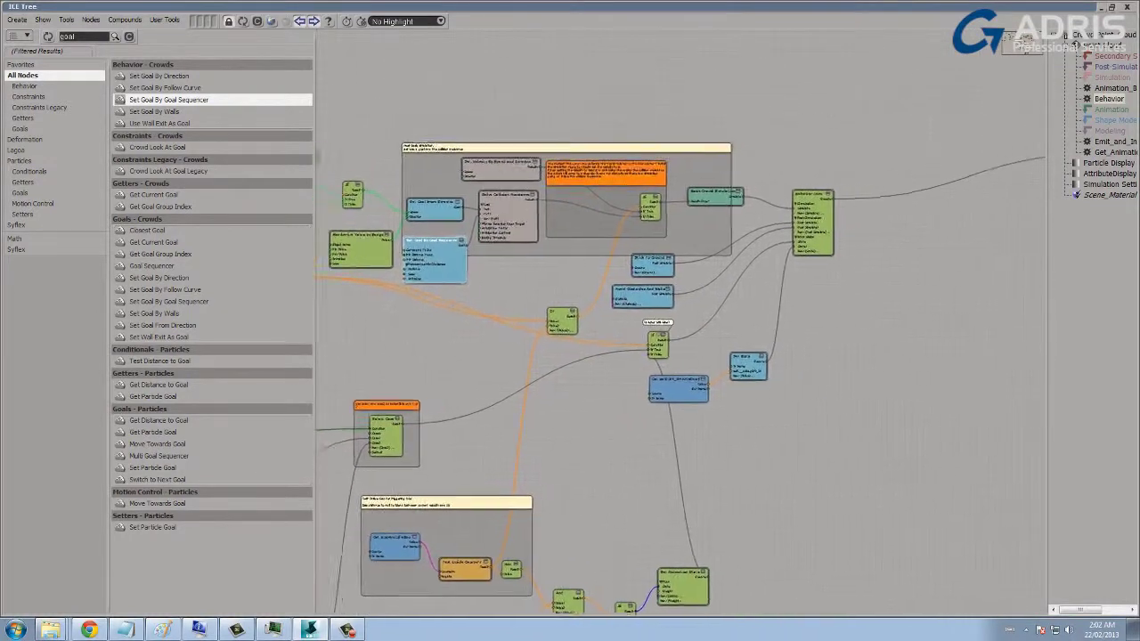
pyautogui.scroll(10, 683, 348)
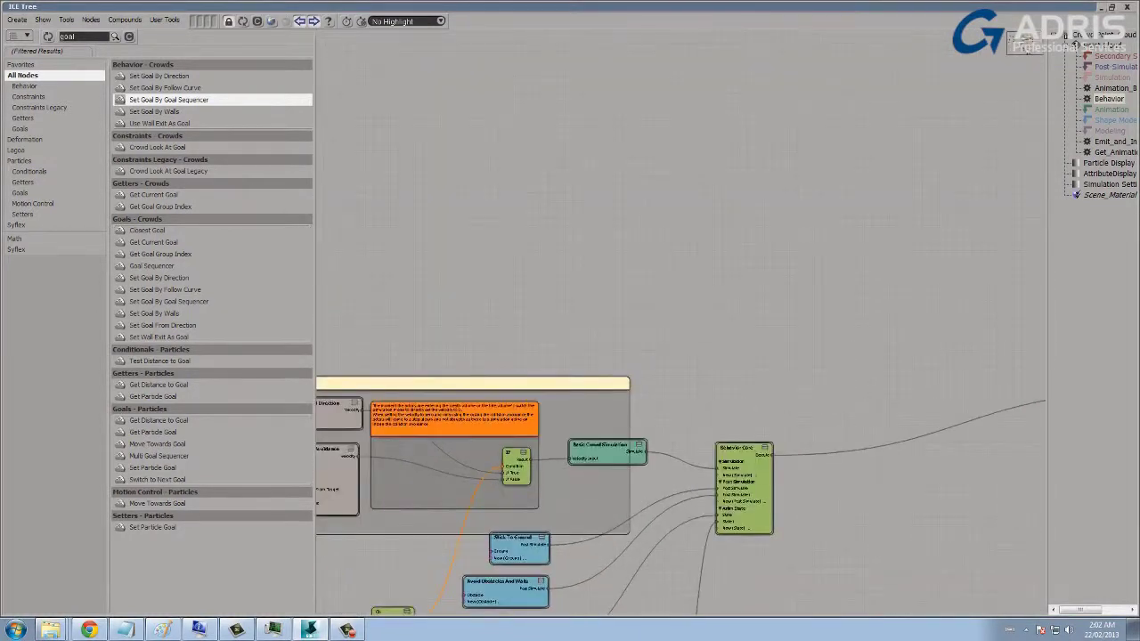
pyautogui.moveTo(693, 238); pyautogui.dragTo(705, 233)
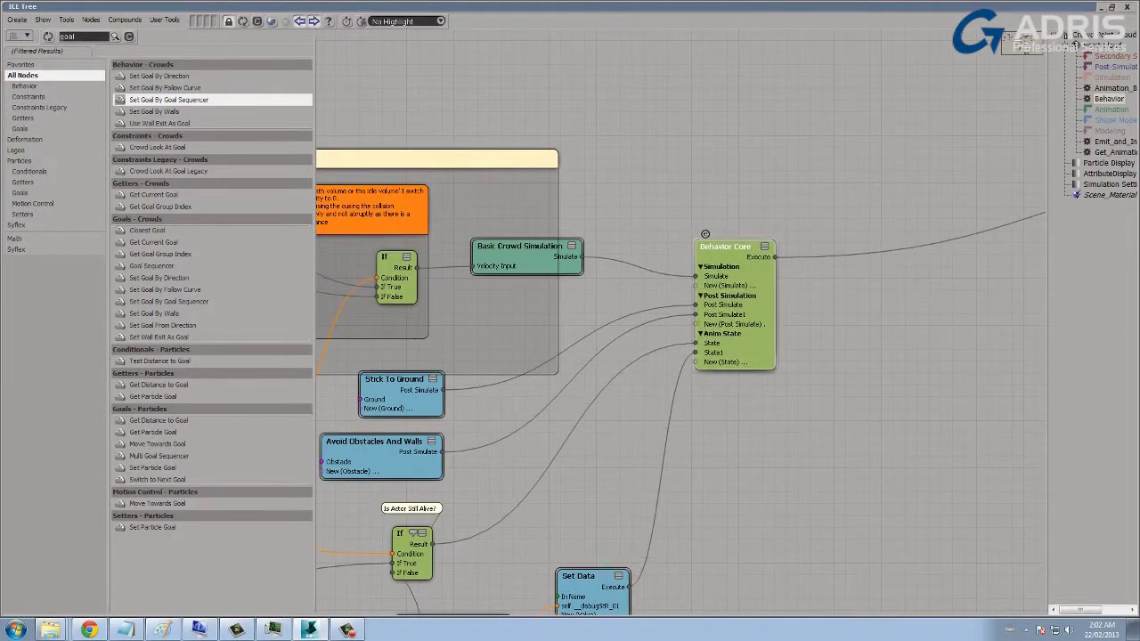
pyautogui.moveTo(723, 258); pyautogui.dragTo(819, 206, button='middle')
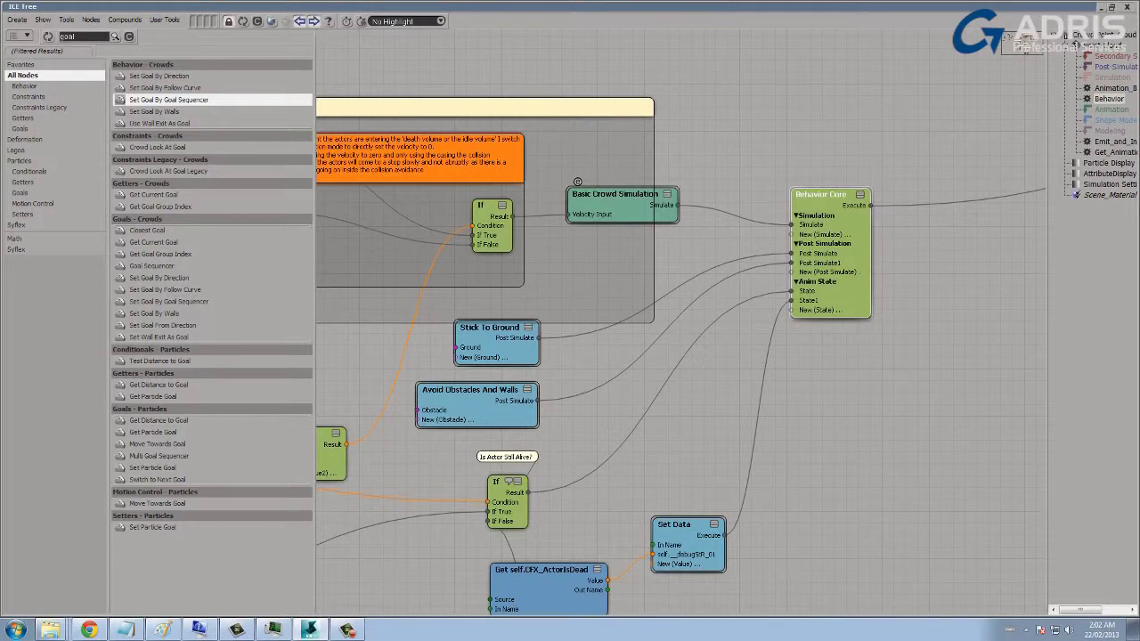
pyautogui.moveTo(748, 348); pyautogui.dragTo(828, 248, button='middle')
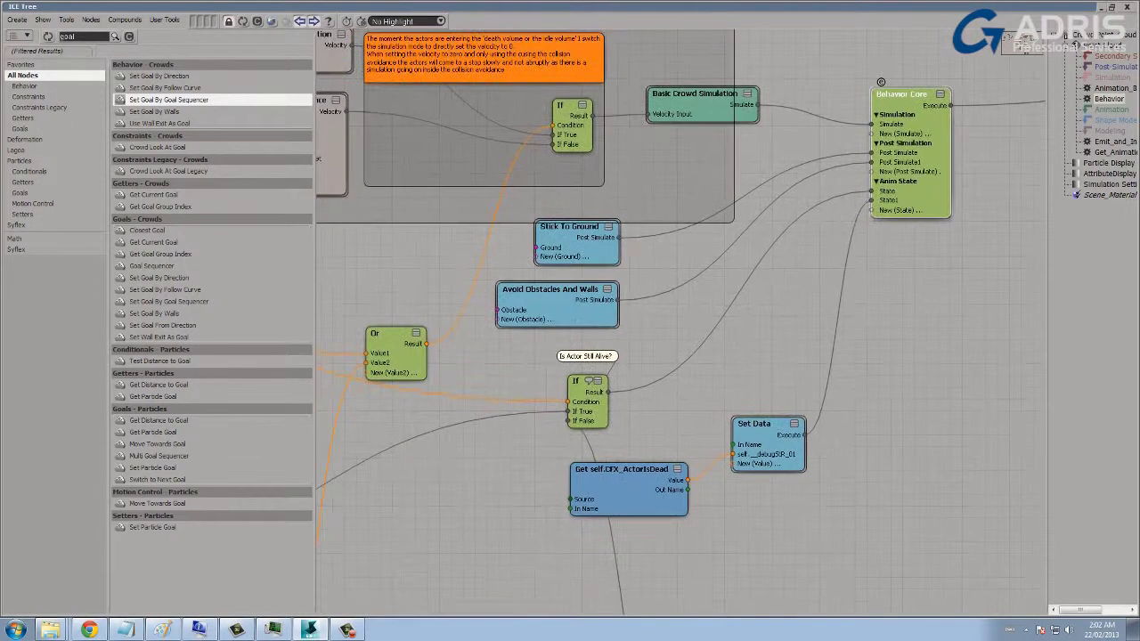
# Nudge the Stick To Ground and Avoid Obstacles And Walls nodes slightly upward.
pyautogui.moveTo(546, 215); pyautogui.dragTo(540, 199)
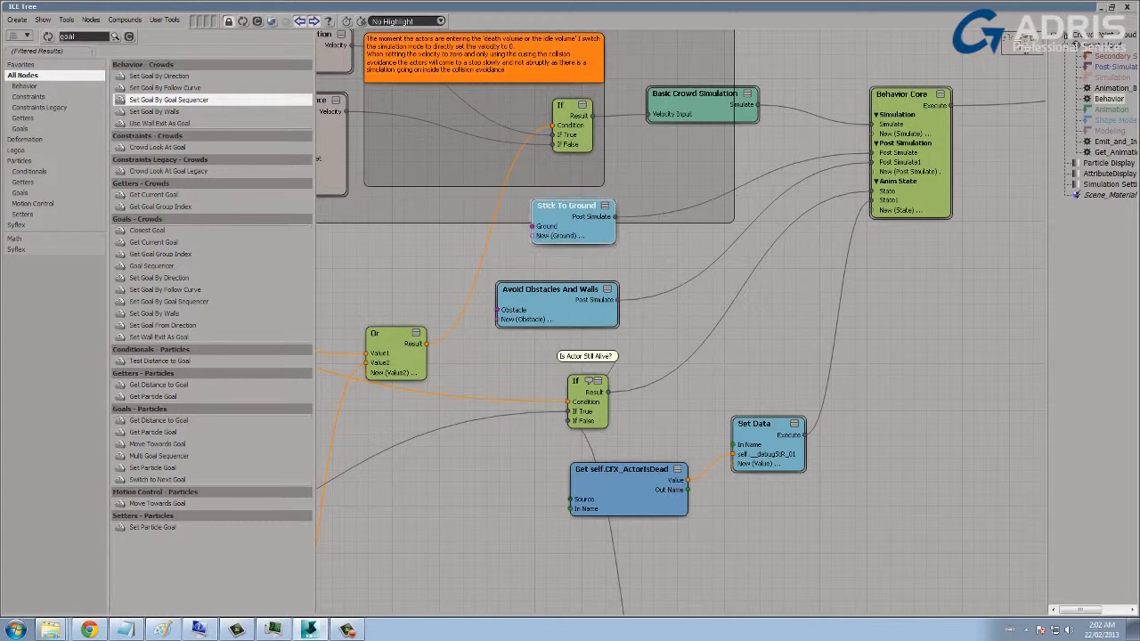
pyautogui.moveTo(507, 277); pyautogui.dragTo(519, 259)
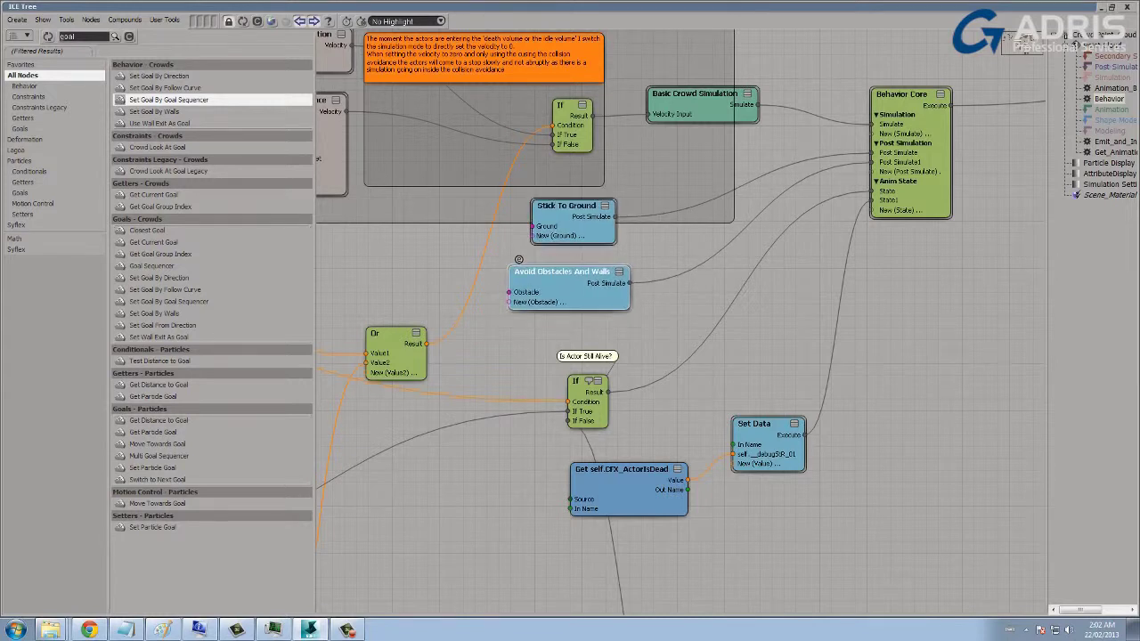
# Examine the "Is Actor Still Alive?" If node and trace its inputs down to the animation state nodes.
pyautogui.moveTo(695, 375); pyautogui.dragTo(683, 245, button='middle')
pyautogui.moveTo(741, 294); pyautogui.dragTo(740, 289, button='middle')
pyautogui.moveTo(729, 277); pyautogui.dragTo(732, 275)
pyautogui.moveTo(732, 275); pyautogui.dragTo(879, 201, button='middle')
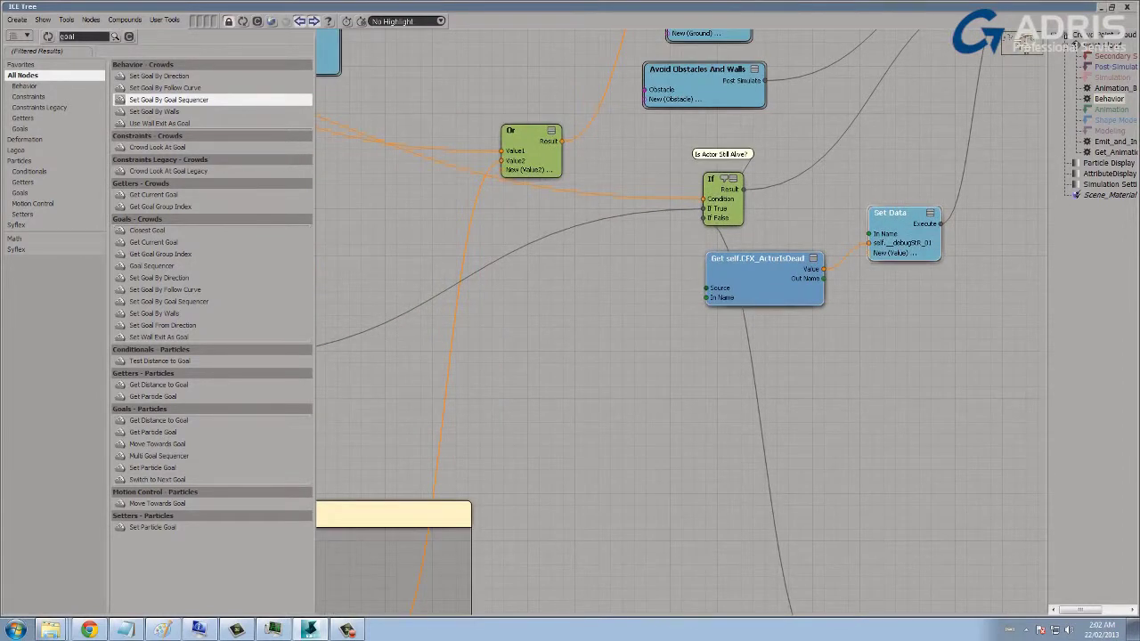
pyautogui.click(718, 181)
pyautogui.moveTo(712, 446)
pyautogui.mouseDown(button='middle')
pyautogui.moveTo(790, 201)
pyautogui.moveTo(813, 285)
pyautogui.moveTo(881, 212)
pyautogui.moveTo(777, 177)
pyautogui.moveTo(797, 89)
pyautogui.mouseUp(button='middle')
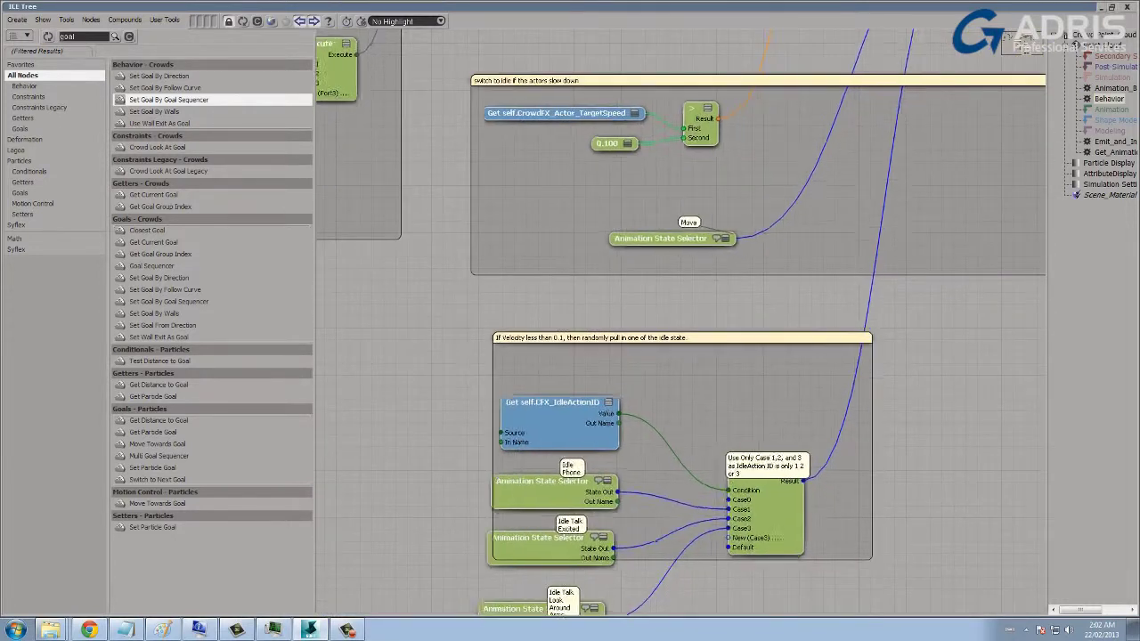
# Check the states offered by the Move Animation State Selector, keeping Move_state selected.
pyautogui.doubleClick(665, 233)
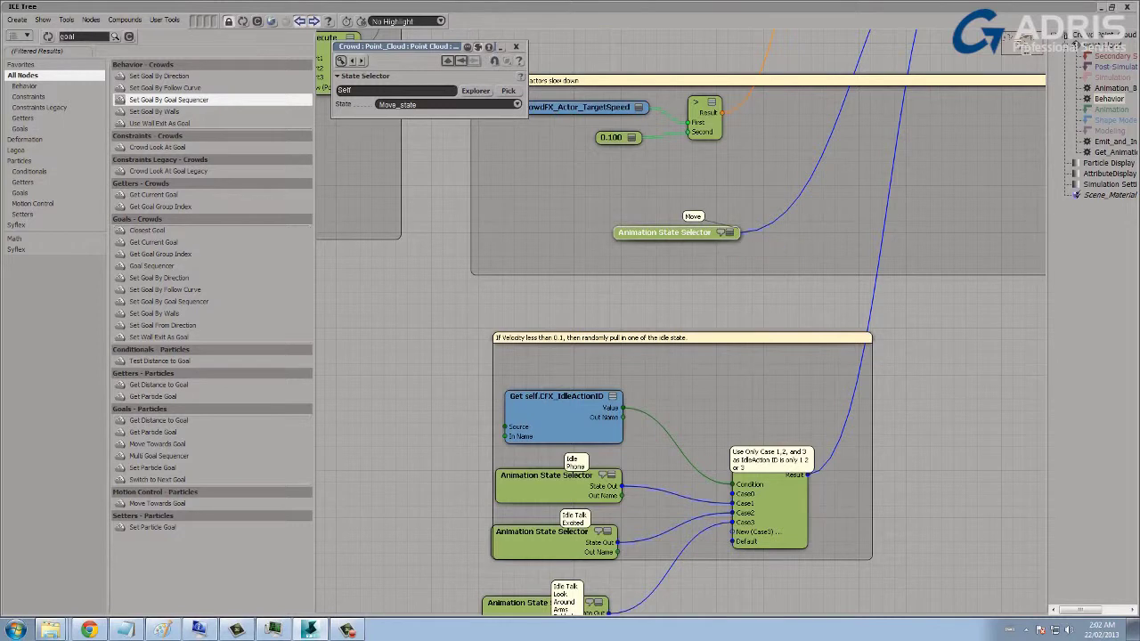
pyautogui.click(516, 104)
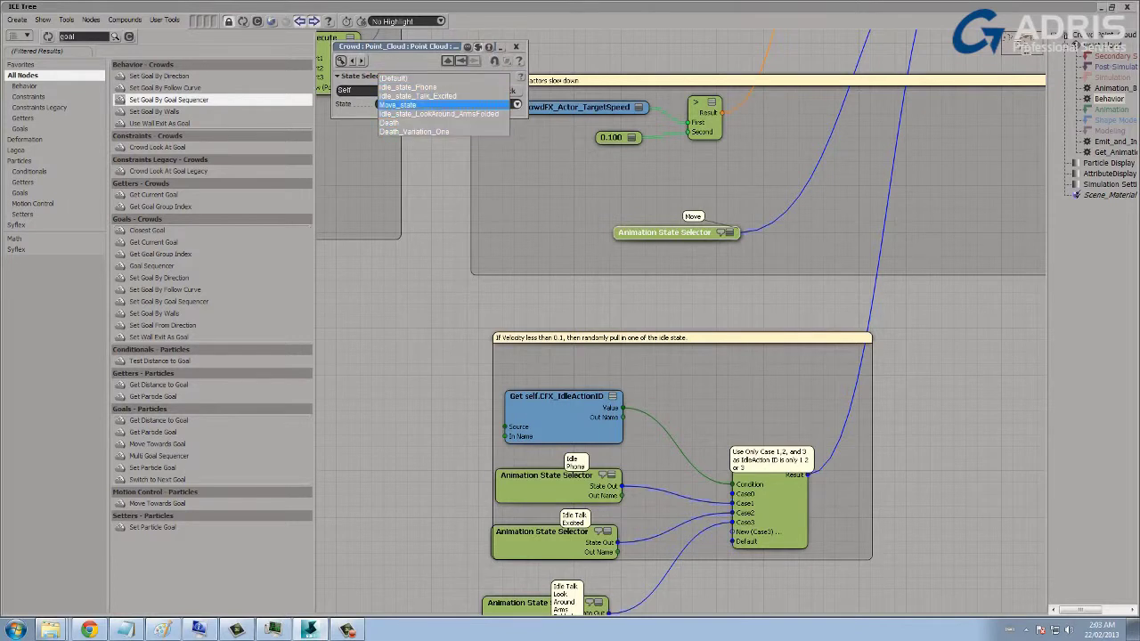
pyautogui.click(419, 105)
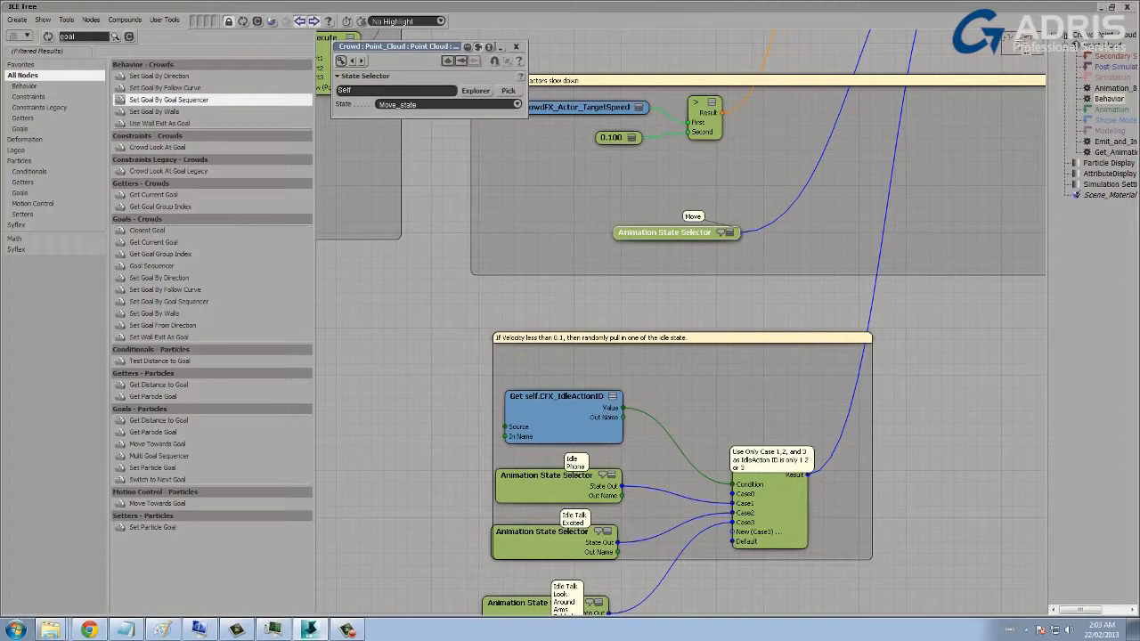
# Shift the idle-state selector nodes and their Select Case node slightly upward in their group, and close the state selector properties.
pyautogui.moveTo(668, 428); pyautogui.dragTo(654, 266, button='middle')
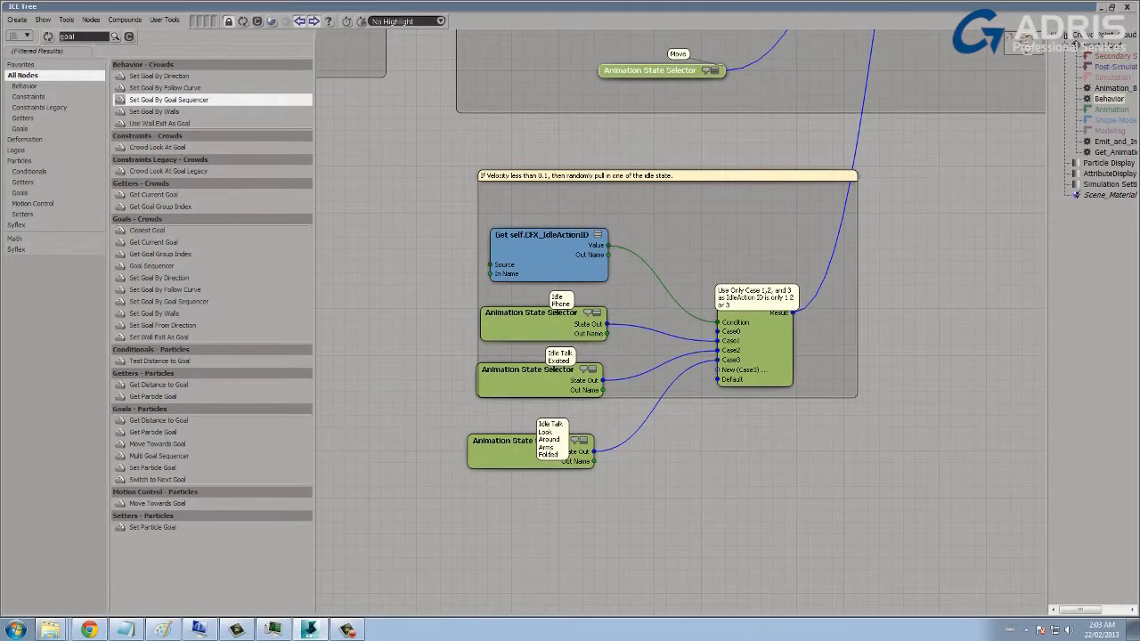
pyautogui.moveTo(759, 351); pyautogui.dragTo(783, 310, button='middle')
pyautogui.press('Escape')
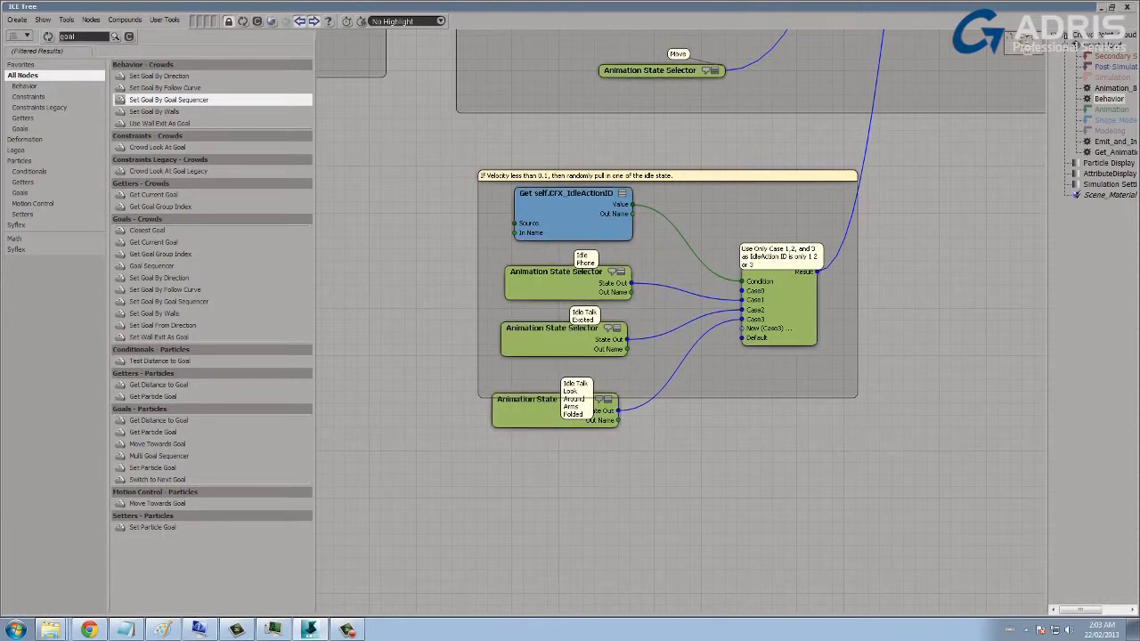
# Check which state the Idle Phone selector uses, and move the Select Case comment above its node.
pyautogui.doubleClick(562, 283)
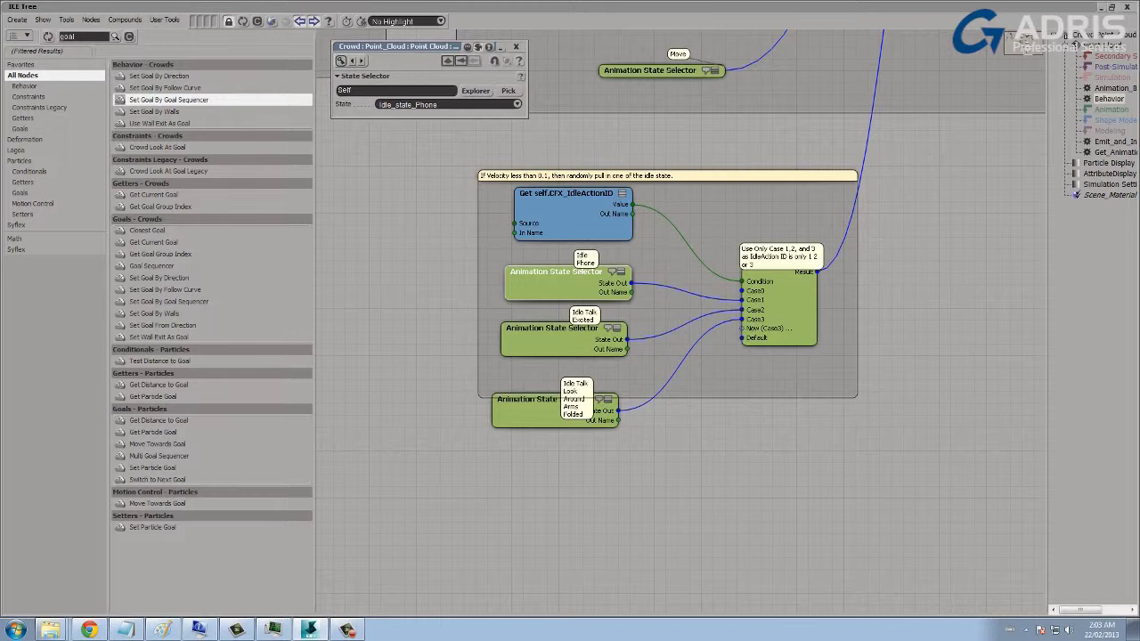
pyautogui.click(516, 46)
pyautogui.moveTo(781, 256); pyautogui.dragTo(783, 226)
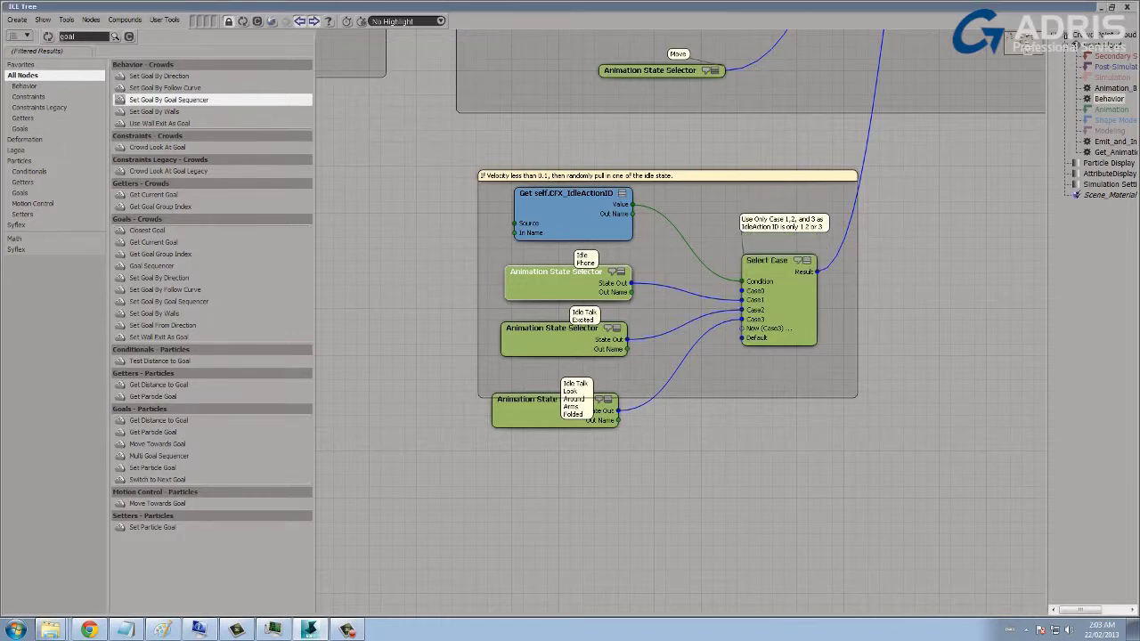
# Locate and examine the Get ground and Crowd Test Vertex Color On Ground nodes in the tree.
pyautogui.scroll(-4, 680, 321)
pyautogui.moveTo(688, 210); pyautogui.dragTo(701, 266)
pyautogui.moveTo(680, 268); pyautogui.dragTo(771, 430, button='middle')
pyautogui.moveTo(535, 222); pyautogui.dragTo(802, 557, button='middle')
pyautogui.moveTo(535, 286); pyautogui.dragTo(901, 422, button='middle')
pyautogui.moveTo(587, 307); pyautogui.dragTo(700, 216, button='middle')
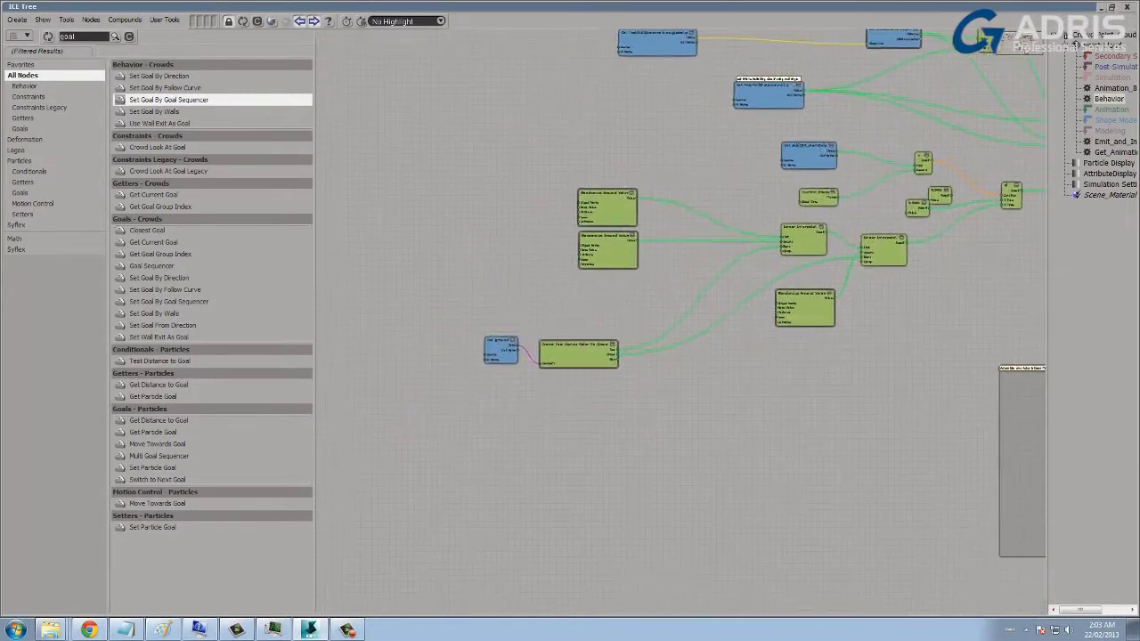
pyautogui.scroll(4, 680, 321)
pyautogui.moveTo(623, 267); pyautogui.dragTo(763, 247, button='middle')
pyautogui.moveTo(457, 349); pyautogui.dragTo(441, 350)
pyautogui.moveTo(606, 361); pyautogui.dragTo(606, 358)
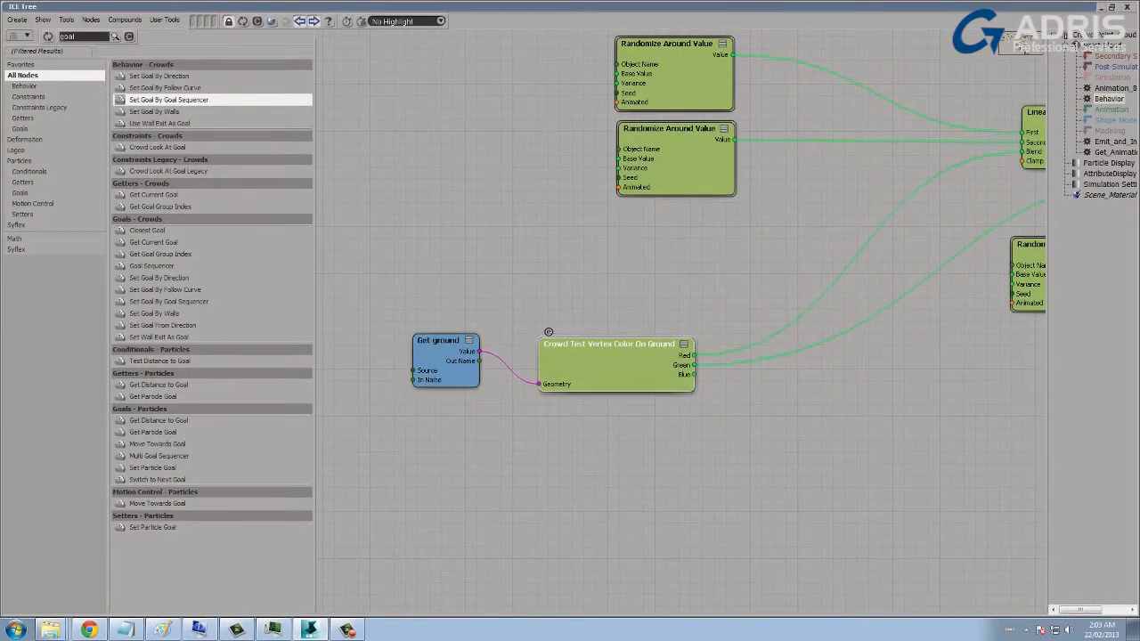
# Open the Crowd Test Vertex Color On Ground compound and examine its chain from Get Point Position to Color to RGBA.
pyautogui.doubleClick(549, 333)
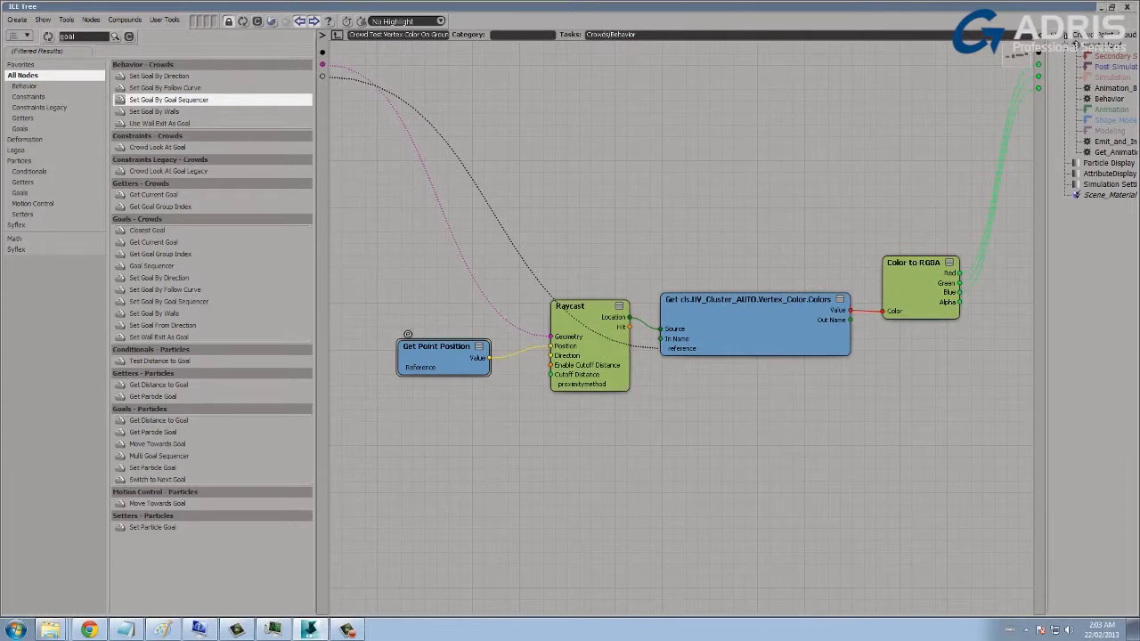
pyautogui.moveTo(439, 352); pyautogui.dragTo(442, 351)
pyautogui.moveTo(588, 321); pyautogui.dragTo(583, 321)
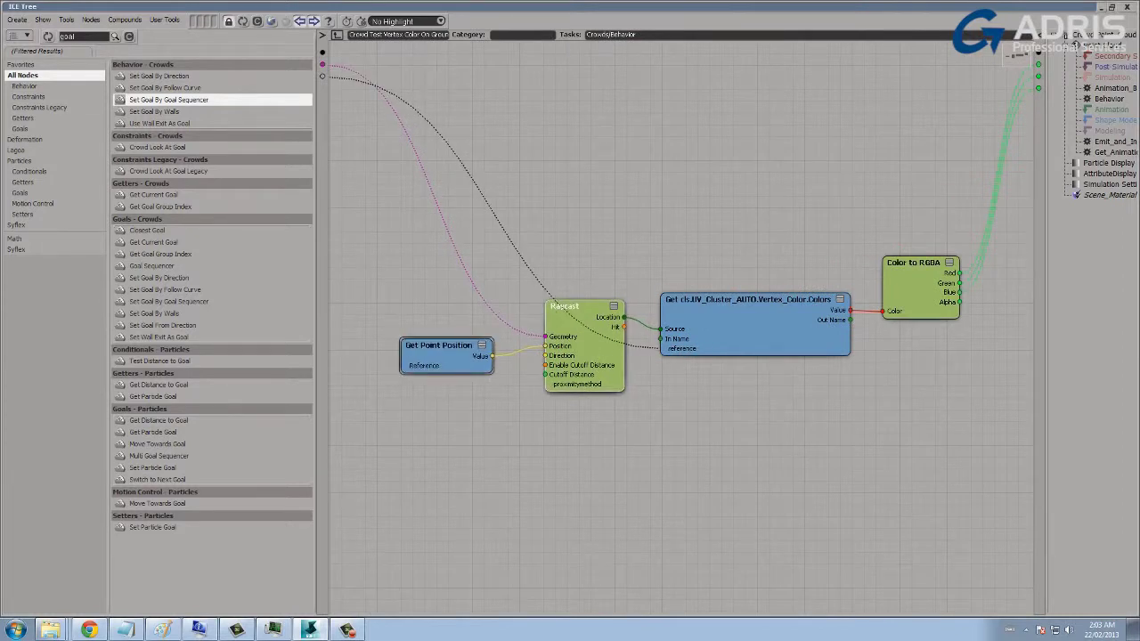
pyautogui.moveTo(753, 320); pyautogui.dragTo(747, 320)
pyautogui.moveTo(917, 287); pyautogui.dragTo(882, 237)
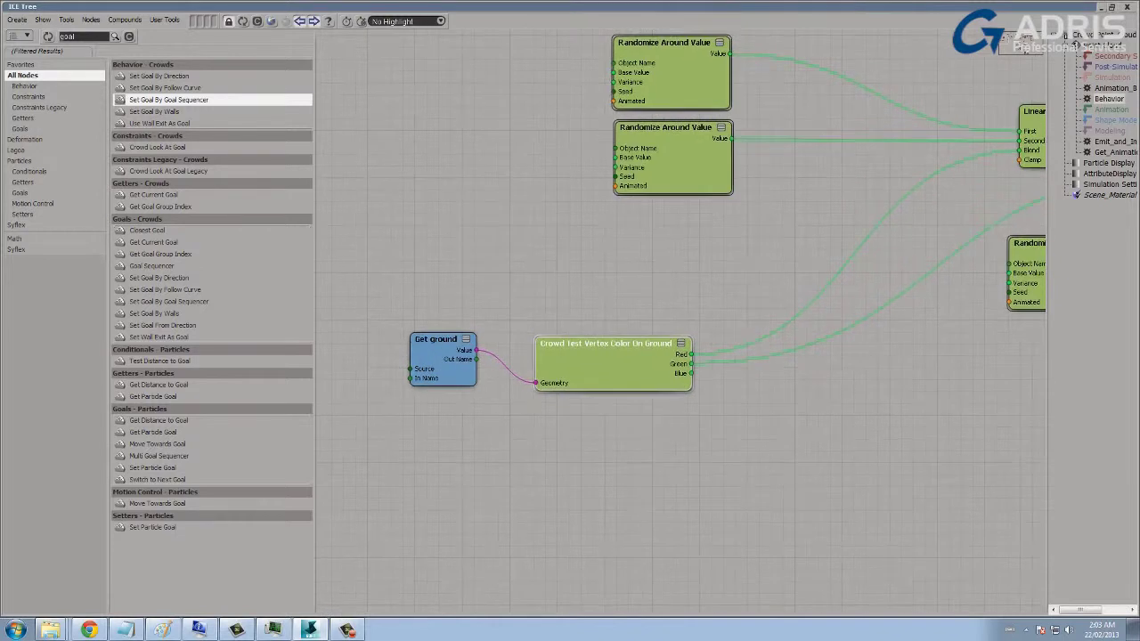
# Examine the first Linear Interpolate node and view the properties of the lower Randomize Around Value node feeding it.
pyautogui.moveTo(771, 167); pyautogui.dragTo(772, 165)
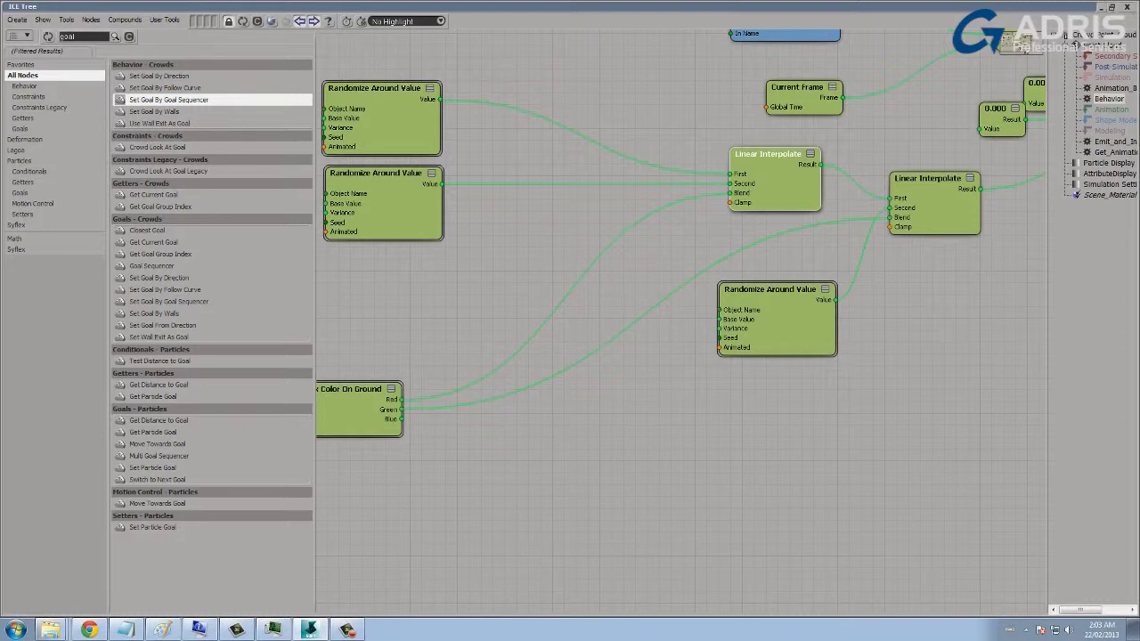
pyautogui.moveTo(535, 311); pyautogui.dragTo(623, 315, button='middle')
pyautogui.moveTo(424, 172); pyautogui.dragTo(427, 181)
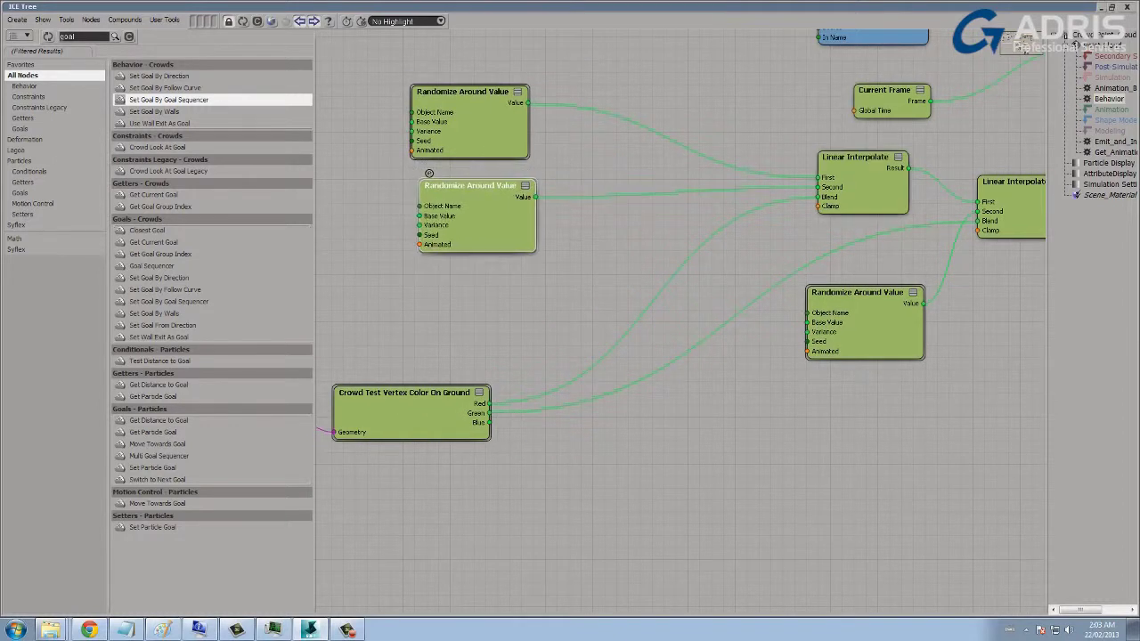
pyautogui.doubleClick(470, 186)
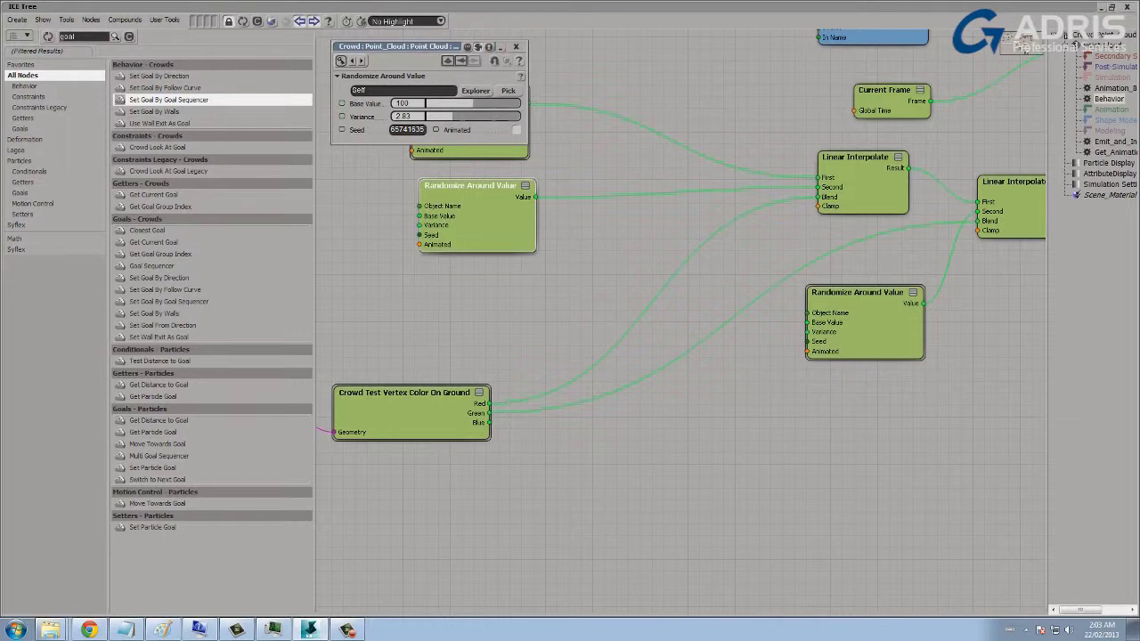
pyautogui.moveTo(397, 47); pyautogui.dragTo(621, 55)
# Compare the base value and variance settings of the two Randomize Around Value nodes feeding the Linear Interpolate node.
pyautogui.click(424, 89)
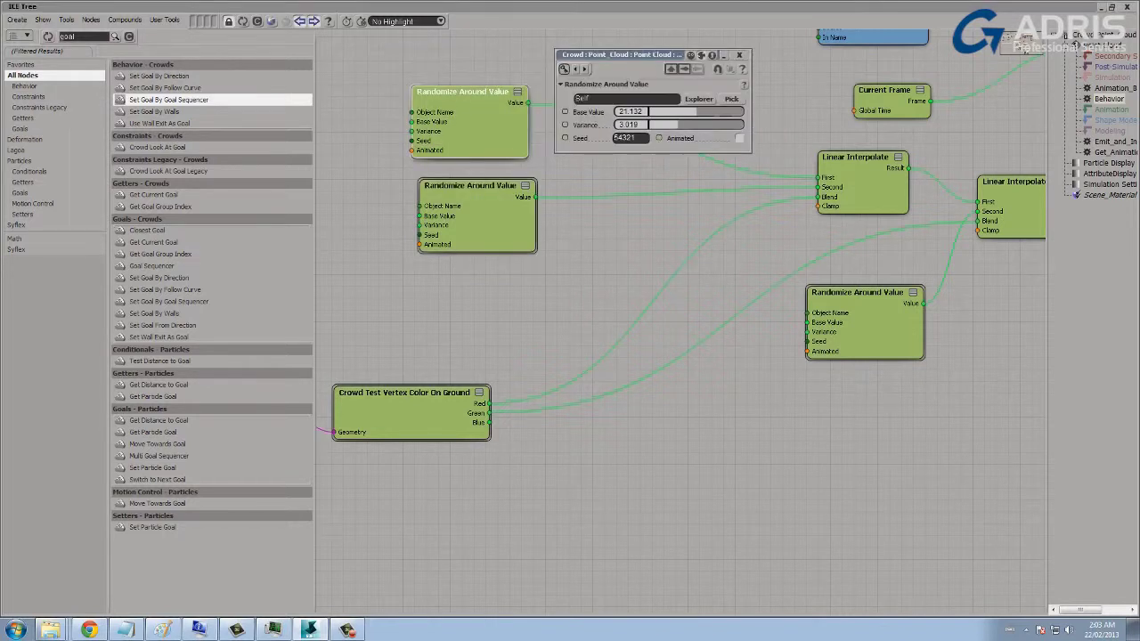
pyautogui.moveTo(621, 55); pyautogui.dragTo(637, 184)
pyautogui.doubleClick(432, 184)
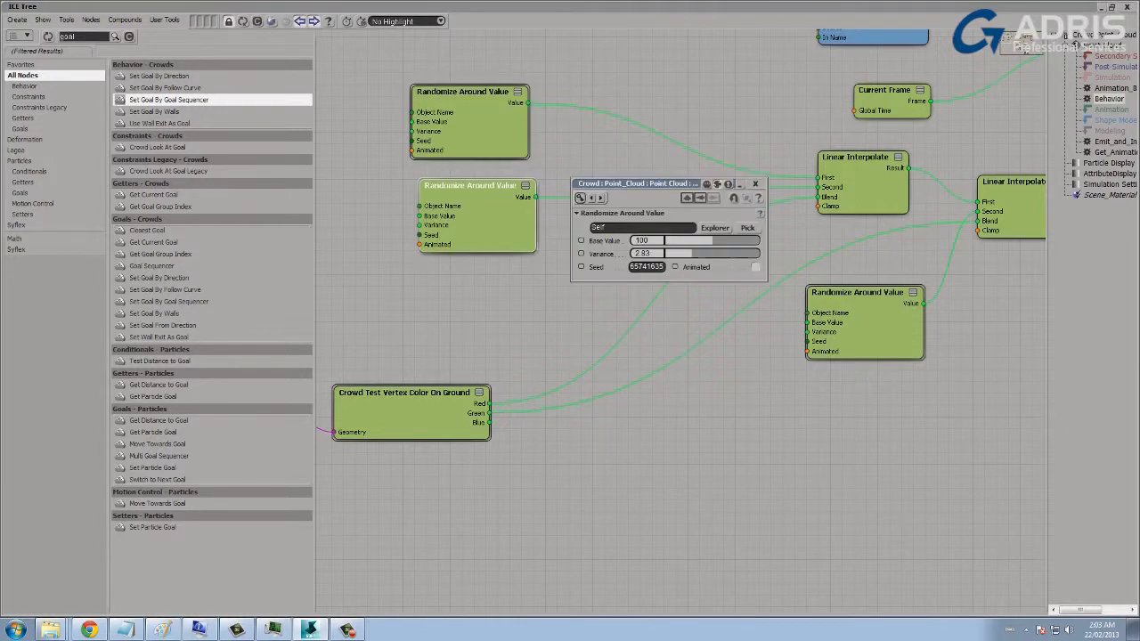
# Review the base value and variance of the upper Randomize Around Value node, close its properties, and examine the ground node's color outputs.
pyautogui.moveTo(712, 240); pyautogui.dragTo(679, 240)
pyautogui.doubleClick(431, 92)
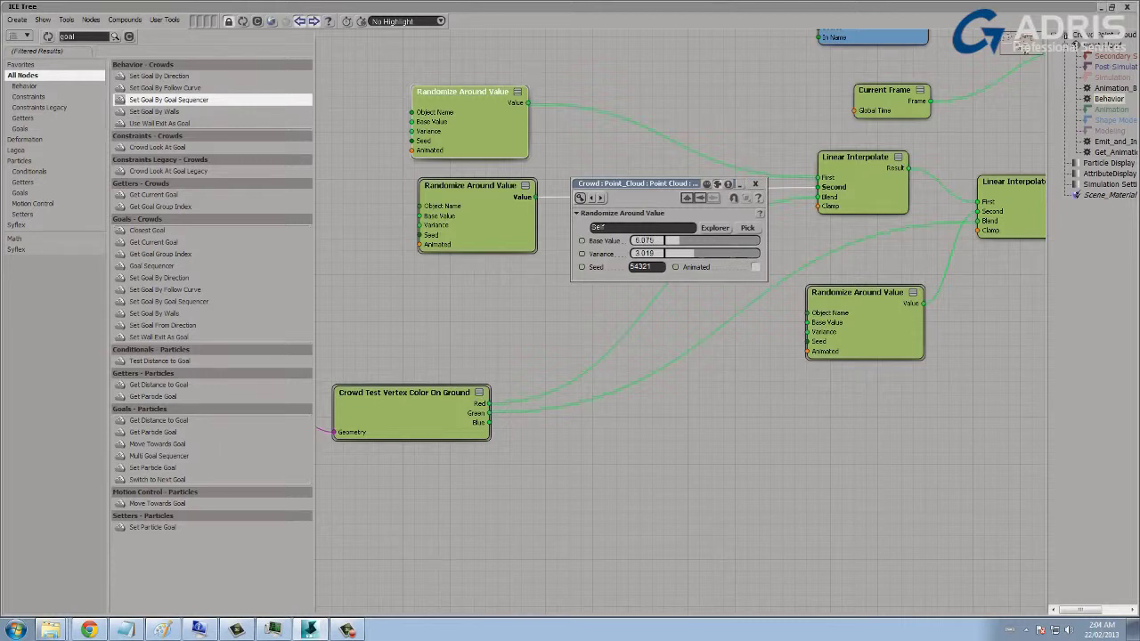
pyautogui.moveTo(680, 241); pyautogui.dragTo(680, 241)
pyautogui.click(755, 183)
pyautogui.moveTo(748, 205); pyautogui.dragTo(740, 163, button='middle')
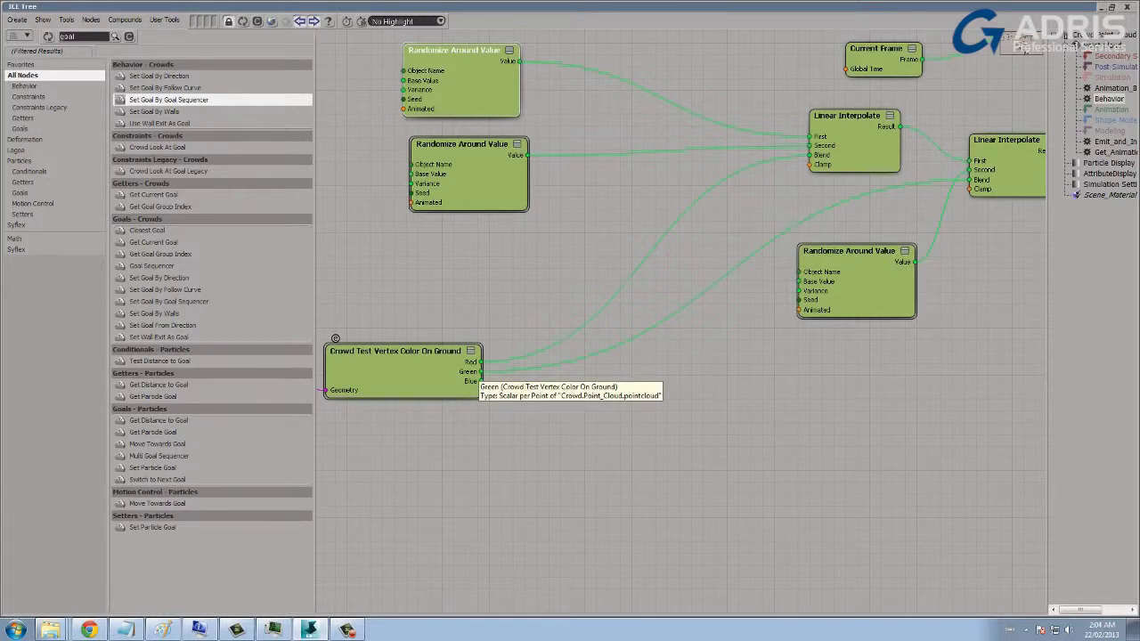
# Check the properties of the first Linear Interpolate node and trace its inputs back to the randomized values and ground color.
pyautogui.moveTo(659, 357); pyautogui.dragTo(466, 400, button='middle')
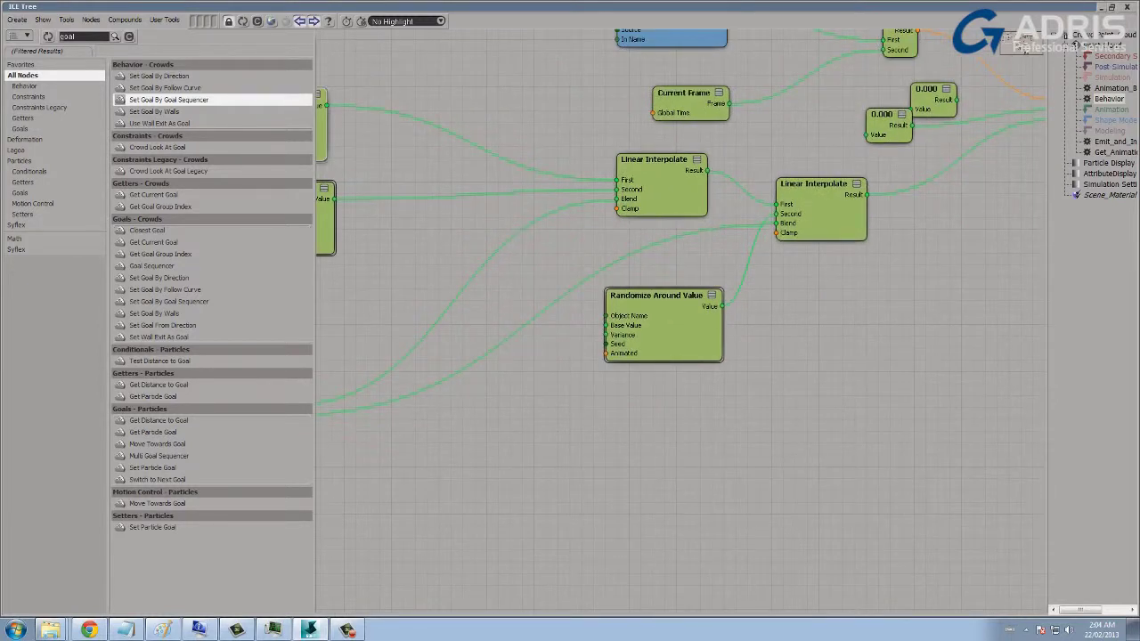
pyautogui.doubleClick(663, 183)
pyautogui.moveTo(663, 182); pyautogui.dragTo(626, 371)
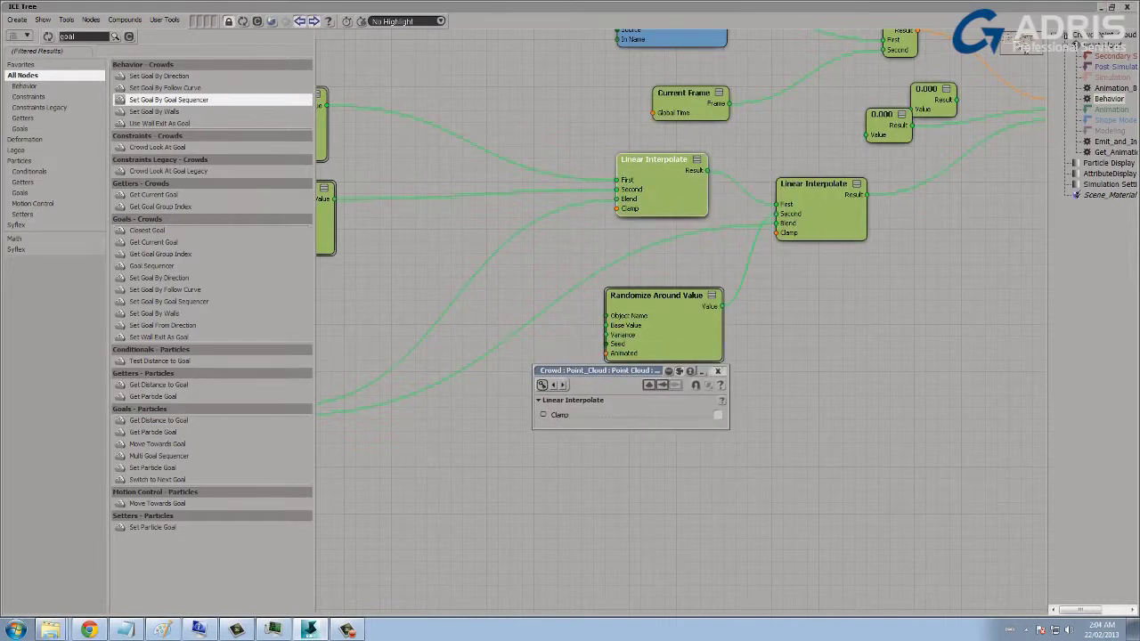
pyautogui.click(718, 372)
pyautogui.moveTo(718, 374); pyautogui.dragTo(859, 400, button='middle')
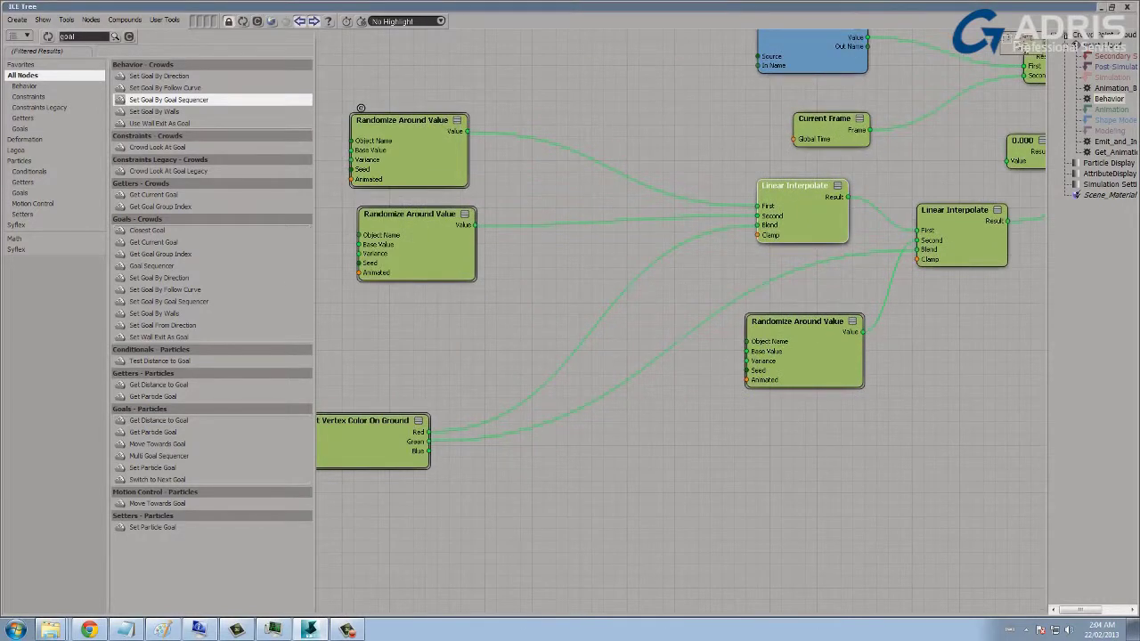
# Set the variance of the Randomize Around Value node feeding the second Linear Interpolate to 2.139.
pyautogui.doubleClick(754, 316)
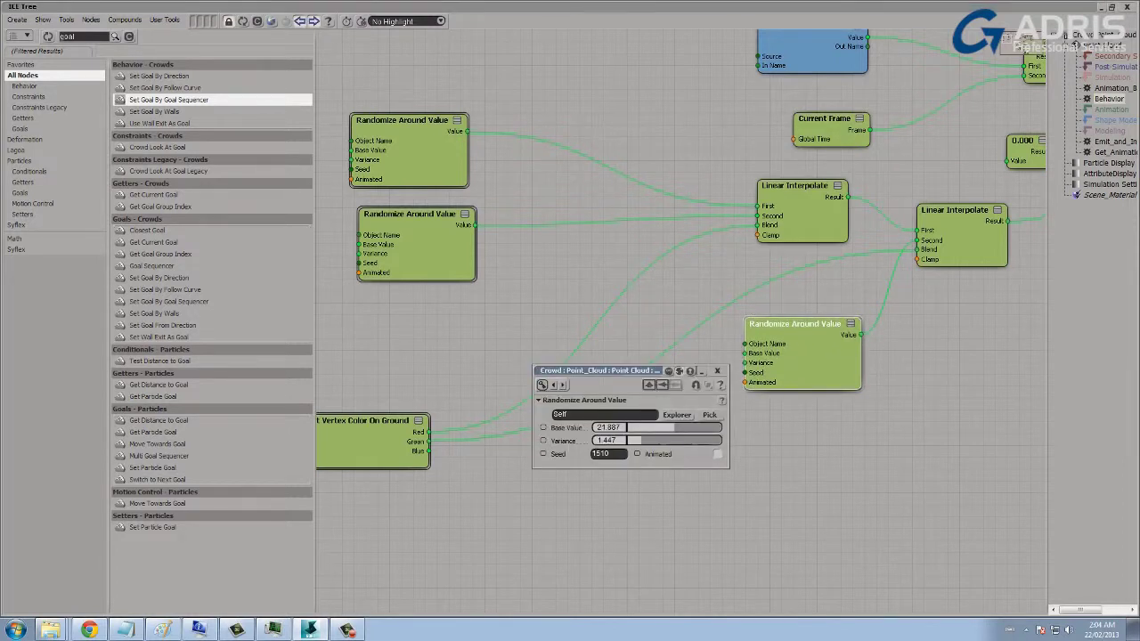
pyautogui.moveTo(641, 441); pyautogui.dragTo(648, 441)
pyautogui.click(717, 370)
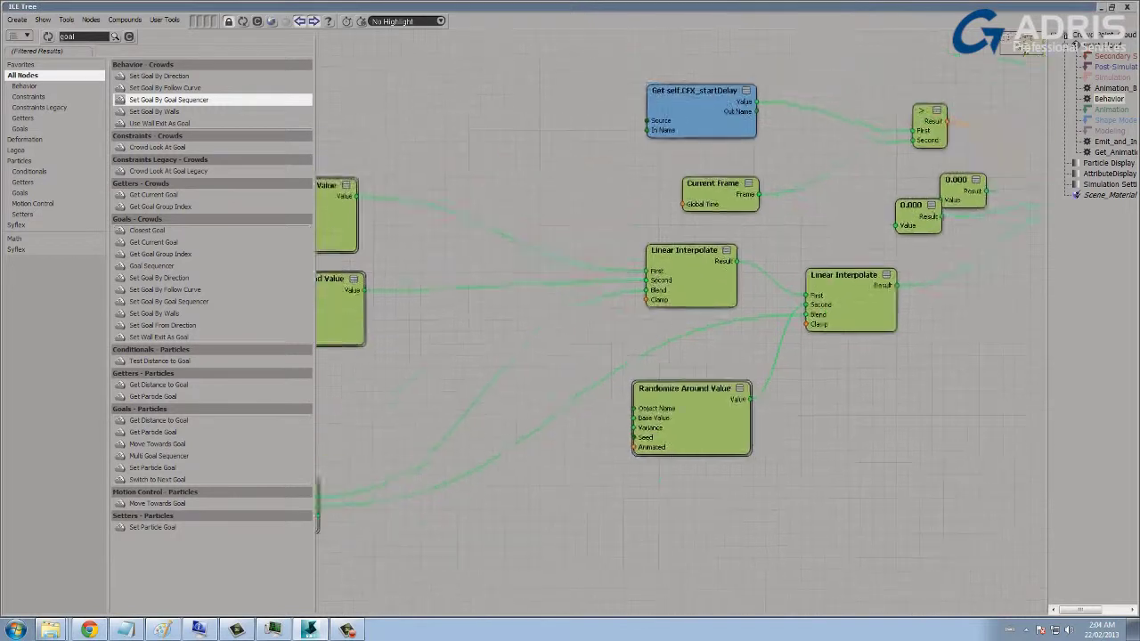
pyautogui.moveTo(677, 312); pyautogui.dragTo(627, 354, button='middle')
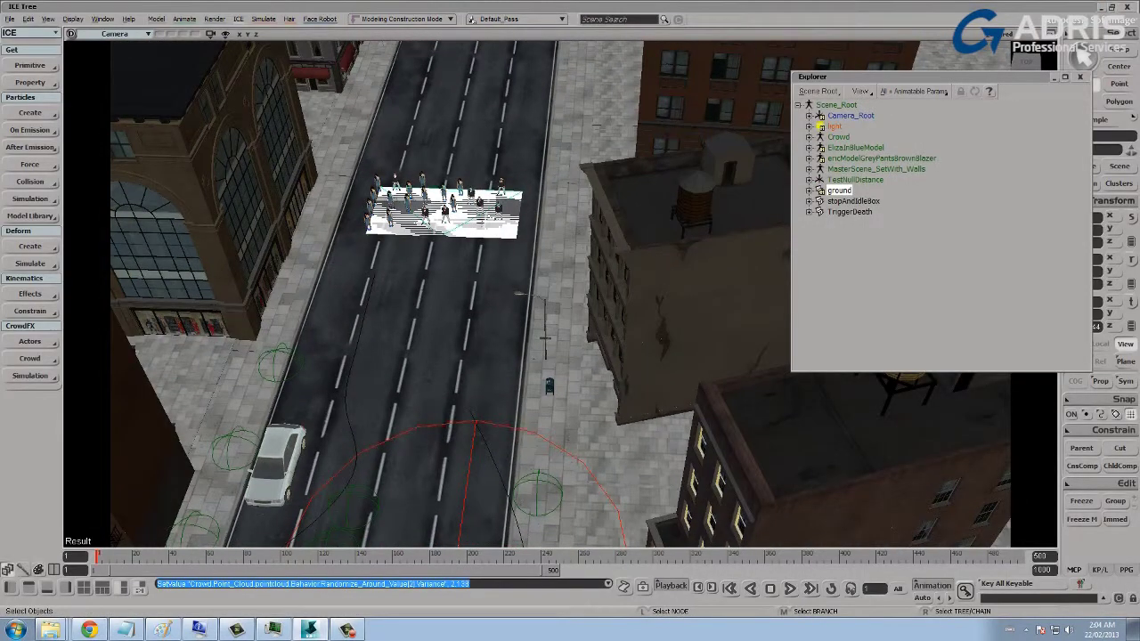
# Hide the Emitters group of the Crowd model and play the simulation from the start.
pyautogui.click(809, 137)
pyautogui.click(852, 244)
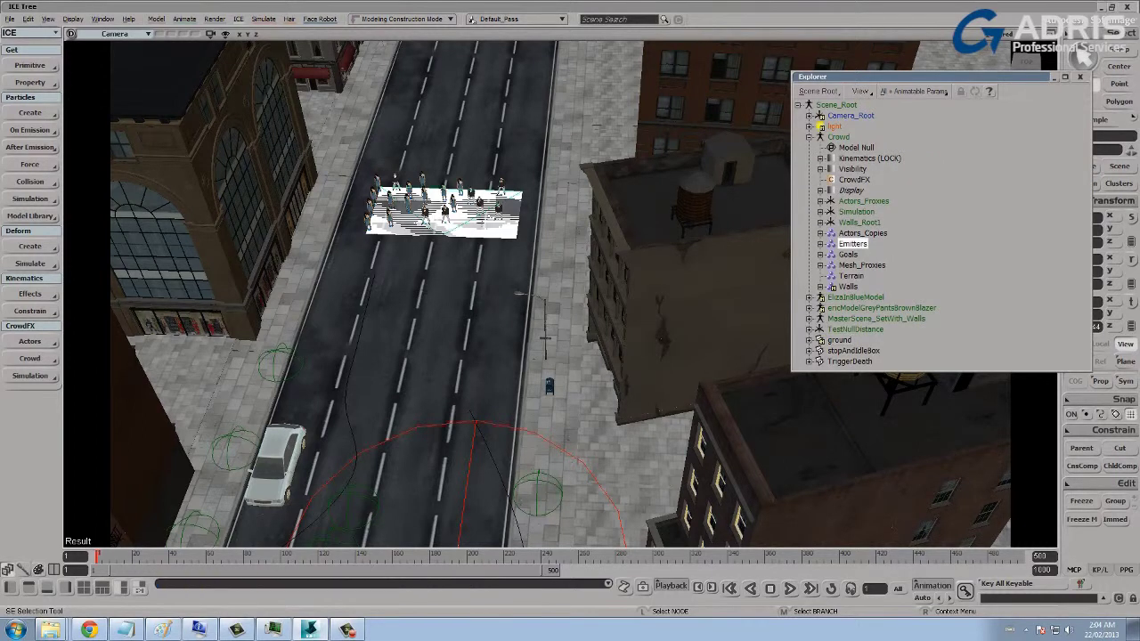
pyautogui.press('h')
pyautogui.click(791, 589)
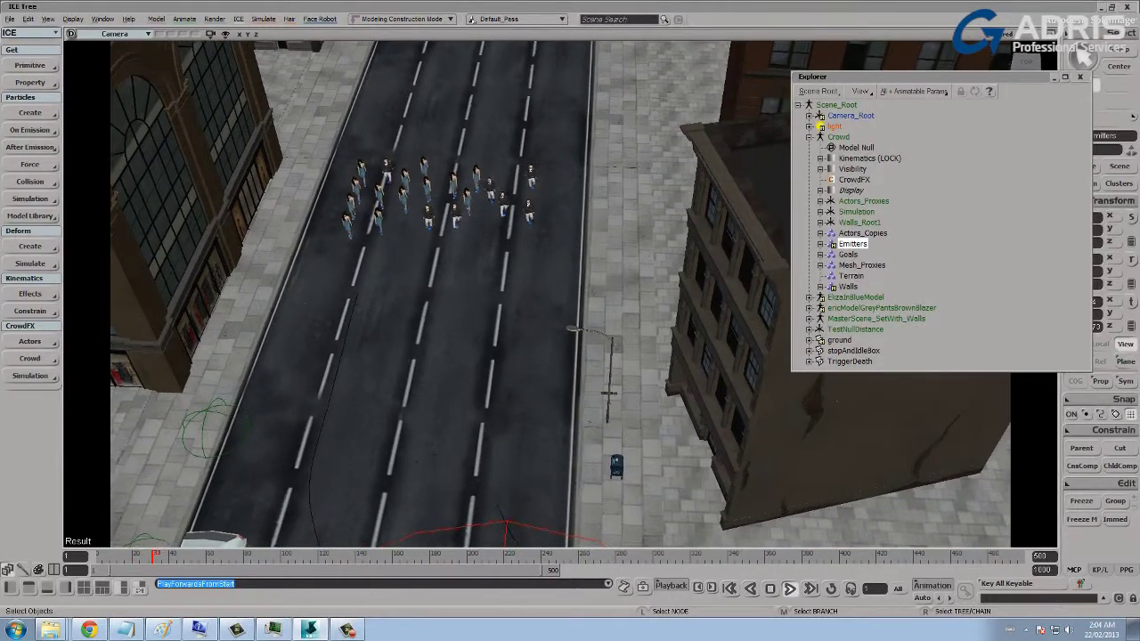
# Frame the suited actor copies to inspect the walking crowd, deselect them, and stop playback at frame 200.
pyautogui.click(498, 203)
pyautogui.press('f')
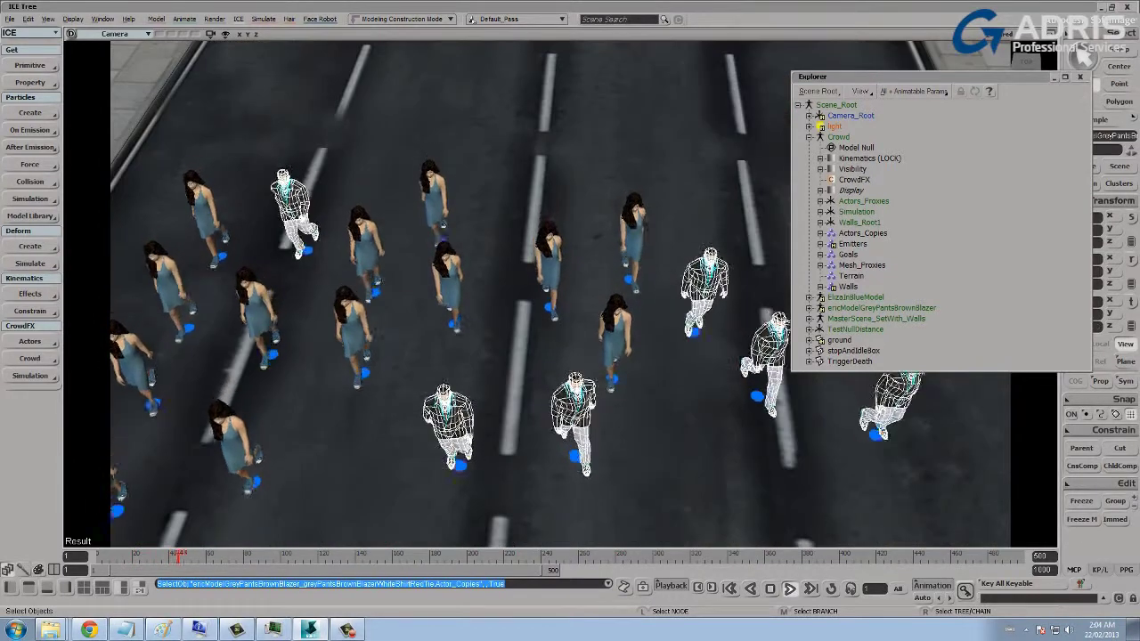
pyautogui.press('s')
pyautogui.moveTo(498, 203); pyautogui.dragTo(374, 203, button='middle')
pyautogui.press('space')
pyautogui.hotkey('ctrl', 'shift', 'a')
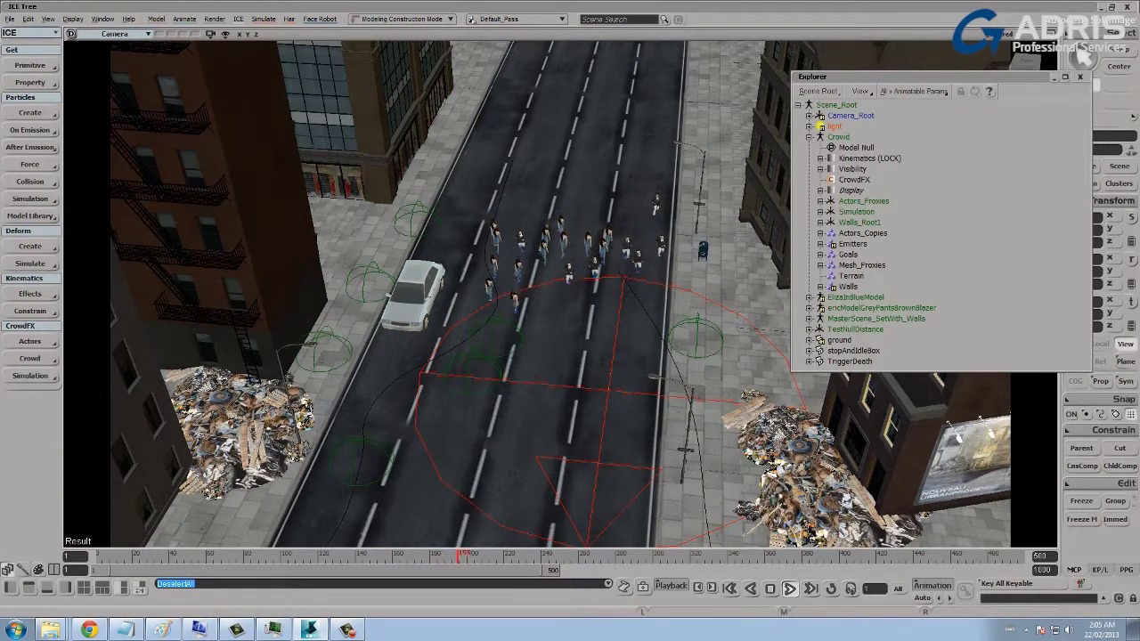
pyautogui.press('Up')
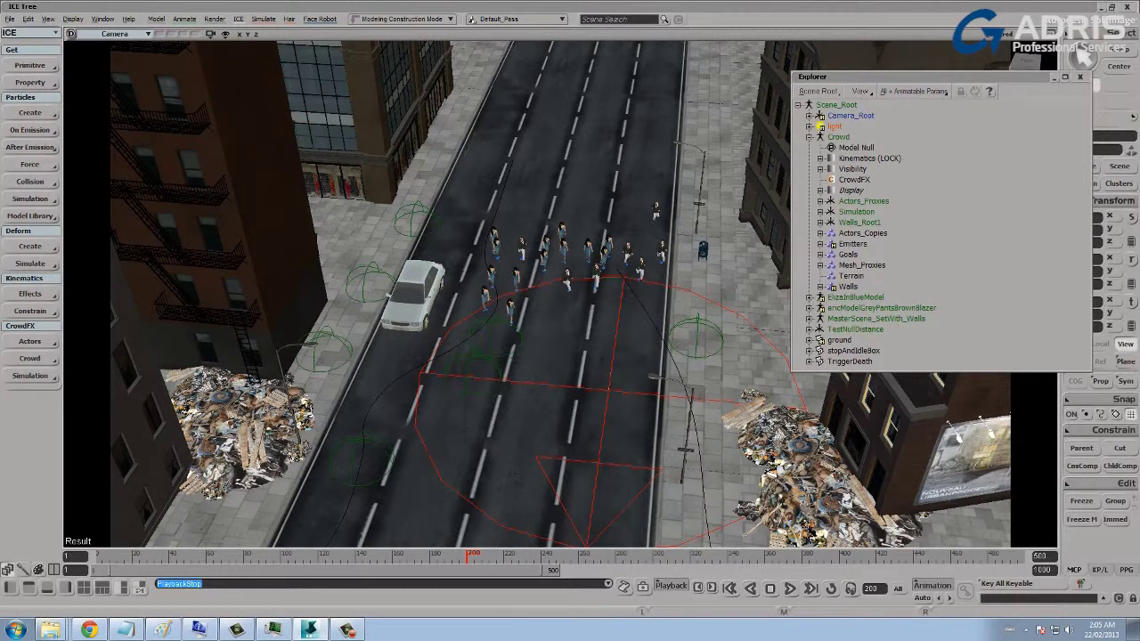
# Select the three crowd goals in the street scene to point them out, and leave only Goal0 selected.
pyautogui.moveTo(659, 294); pyautogui.dragTo(581, 294, button='middle')
pyautogui.click(573, 291)
pyautogui.keyDown('shift'); pyautogui.click(509, 412); pyautogui.keyUp('shift')
pyautogui.keyDown('shift'); pyautogui.click(687, 505); pyautogui.keyUp('shift')
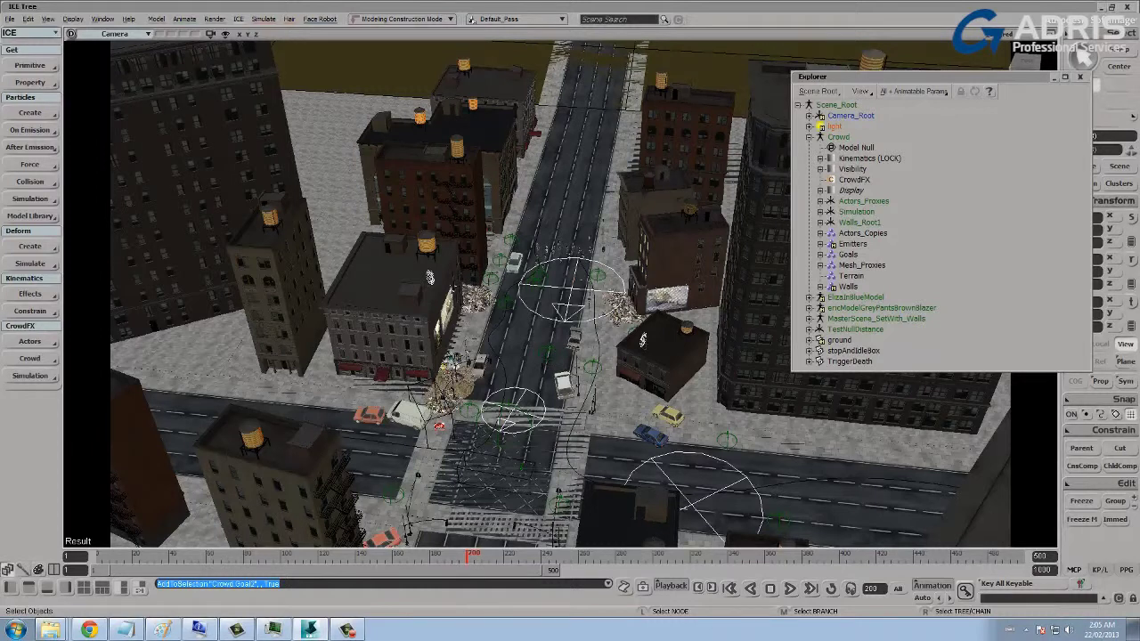
pyautogui.click(573, 288)
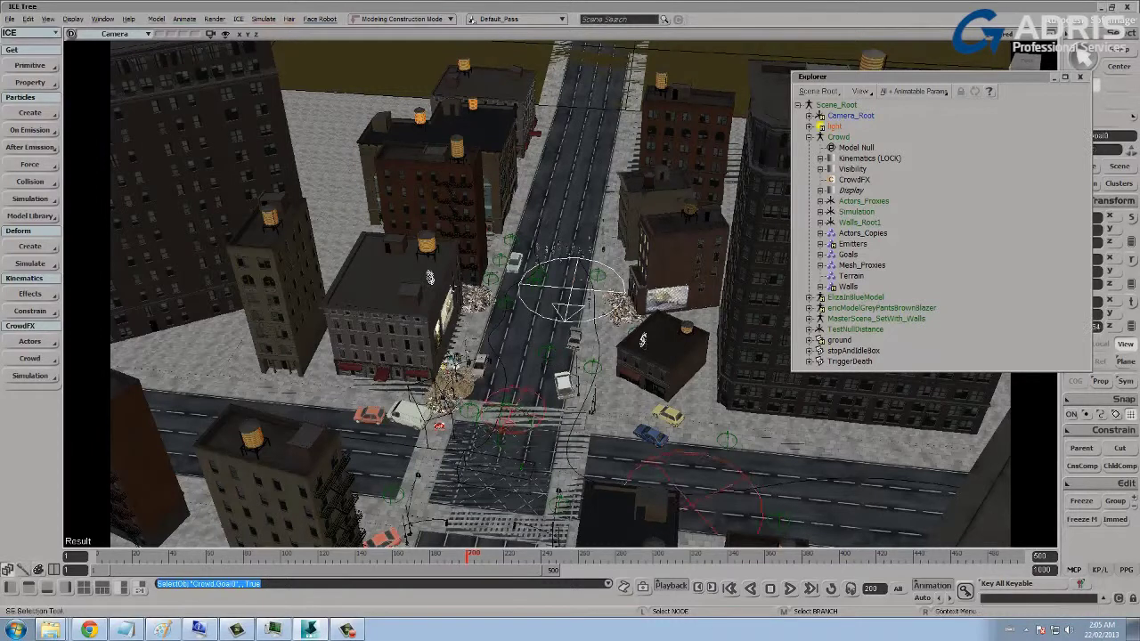
# Open Goal0's CrowdFX_Goal properties and review the index, group index and minimum distance settings.
pyautogui.moveTo(891, 77); pyautogui.dragTo(801, 233)
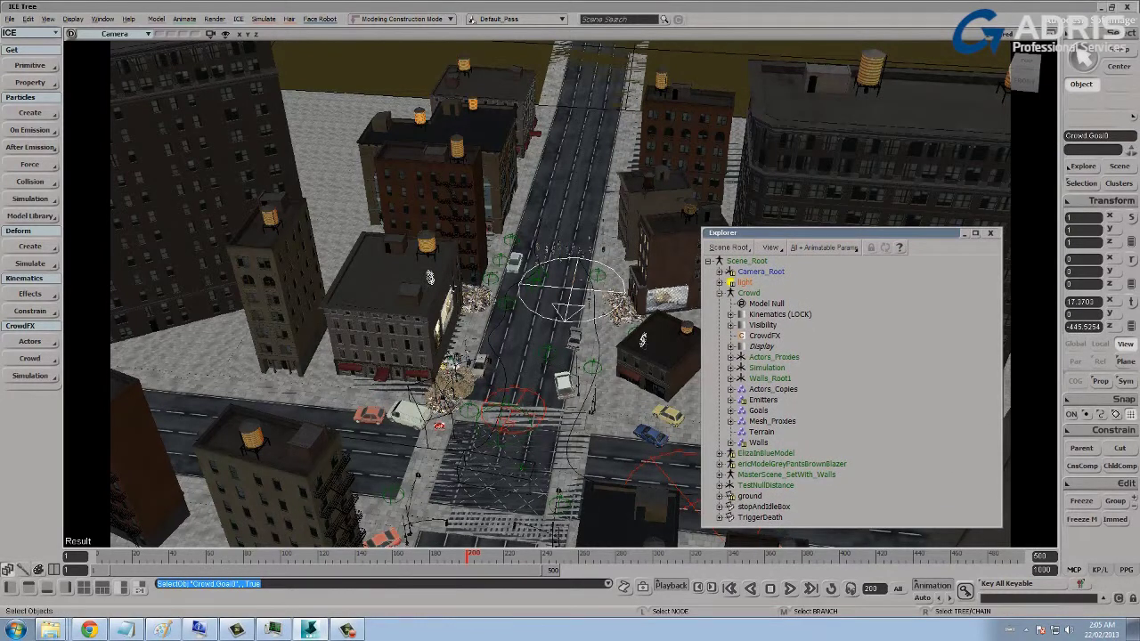
pyautogui.click(1083, 183)
pyautogui.click(946, 302)
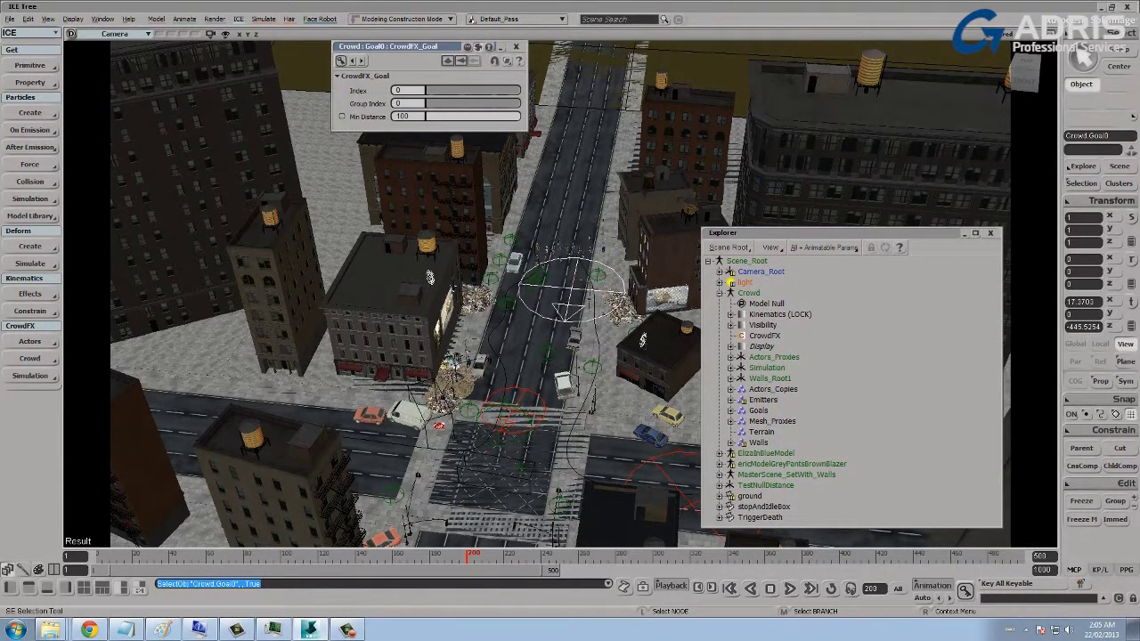
pyautogui.moveTo(519, 117)
pyautogui.mouseDown()
pyautogui.moveTo(460, 117)
pyautogui.moveTo(521, 117)
pyautogui.mouseUp()
pyautogui.click(516, 47)
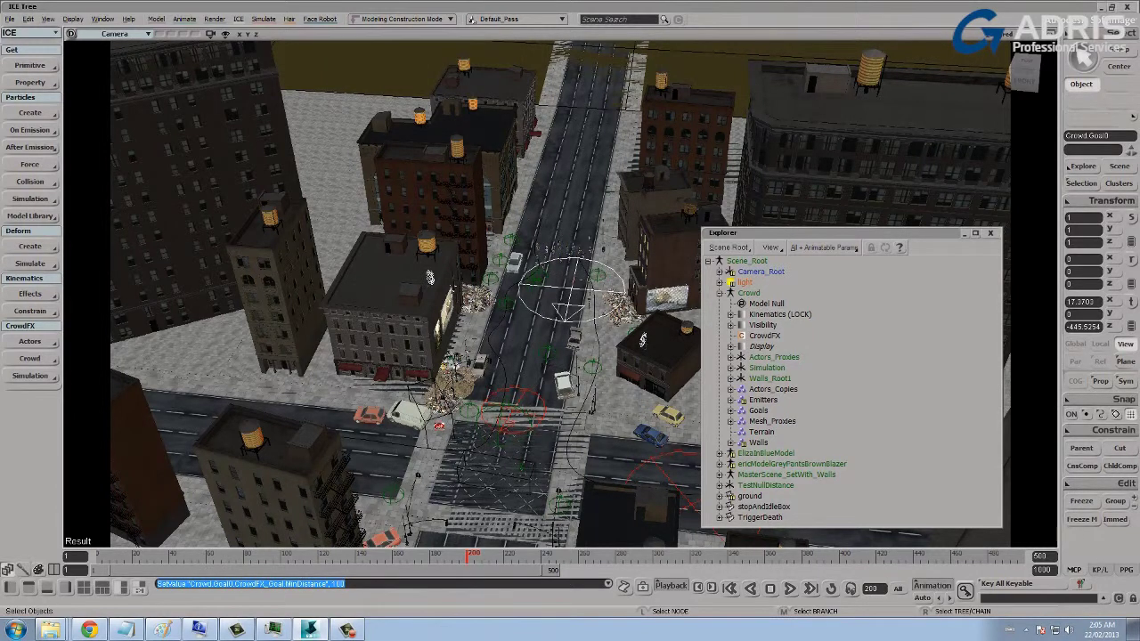
# Open Goal0's ICE tree and check the Show Index and Show Group Index options of Display Goal Data.
pyautogui.hotkey('alt', '9')
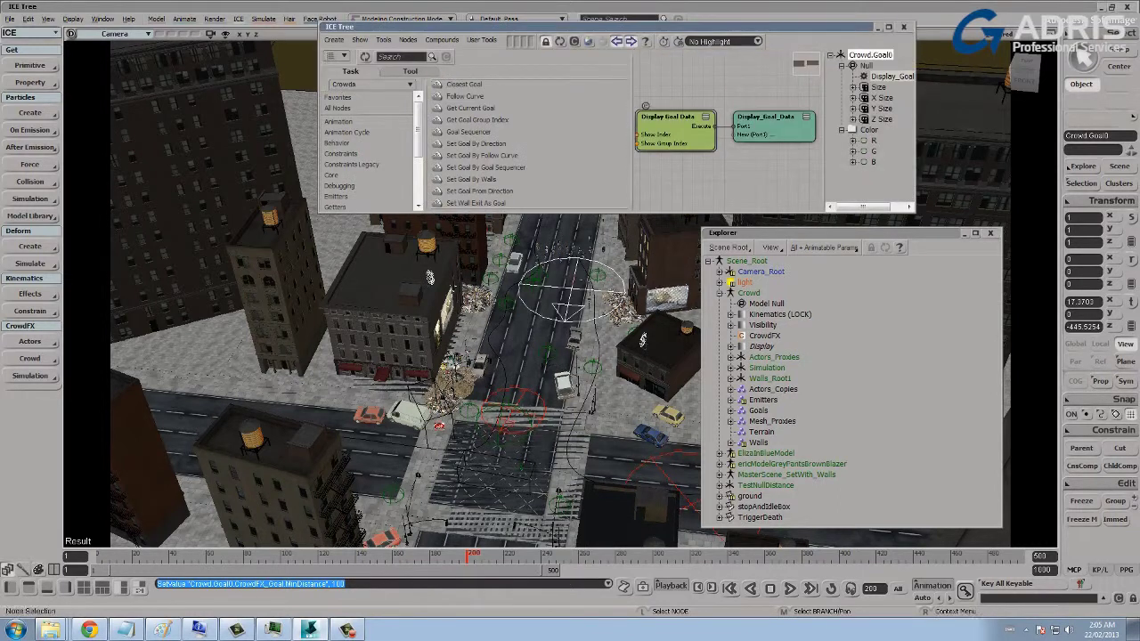
pyautogui.doubleClick(668, 116)
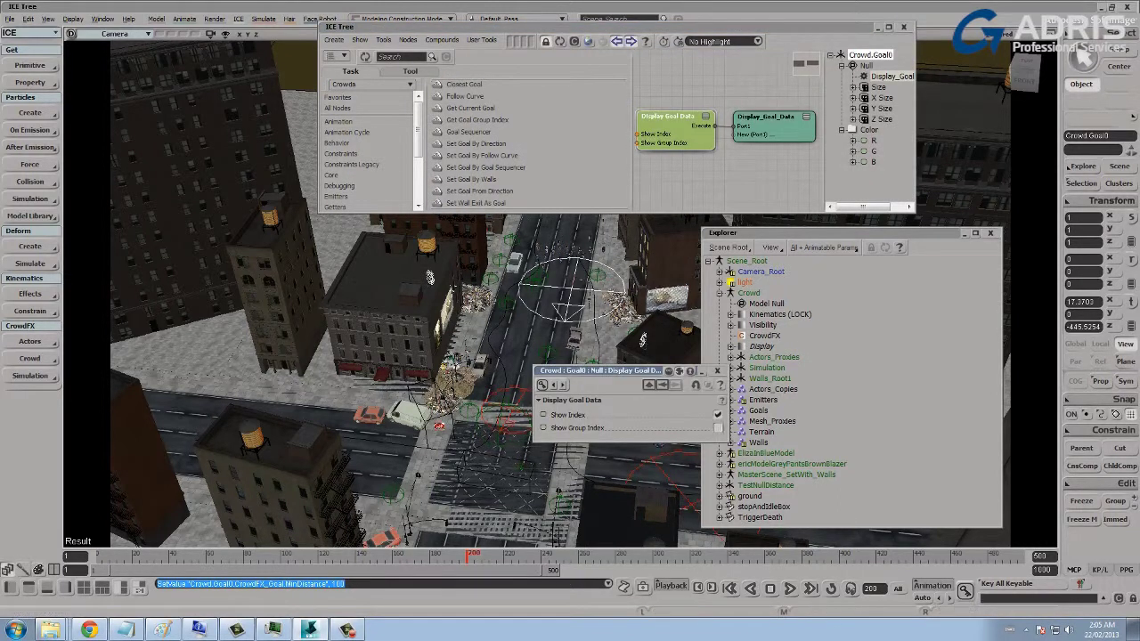
pyautogui.click(718, 427)
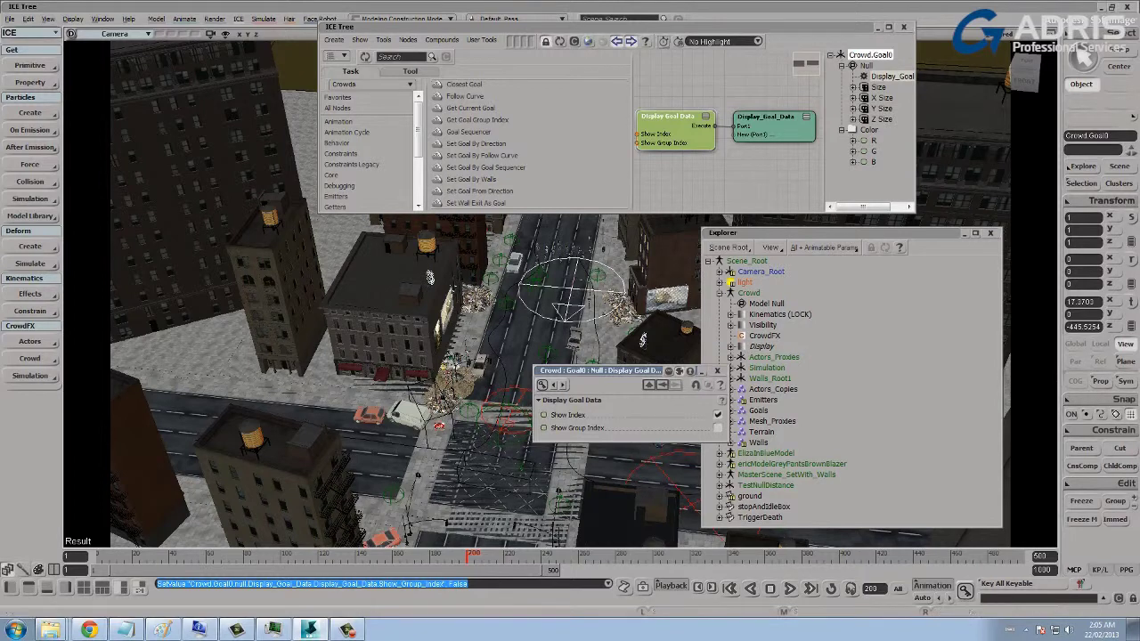
# Zoom in on Goal0 and switch the camera viewport to wireframe display.
pyautogui.moveTo(664, 27); pyautogui.dragTo(934, 38)
pyautogui.scroll(8, 570, 294)
pyautogui.press('s')
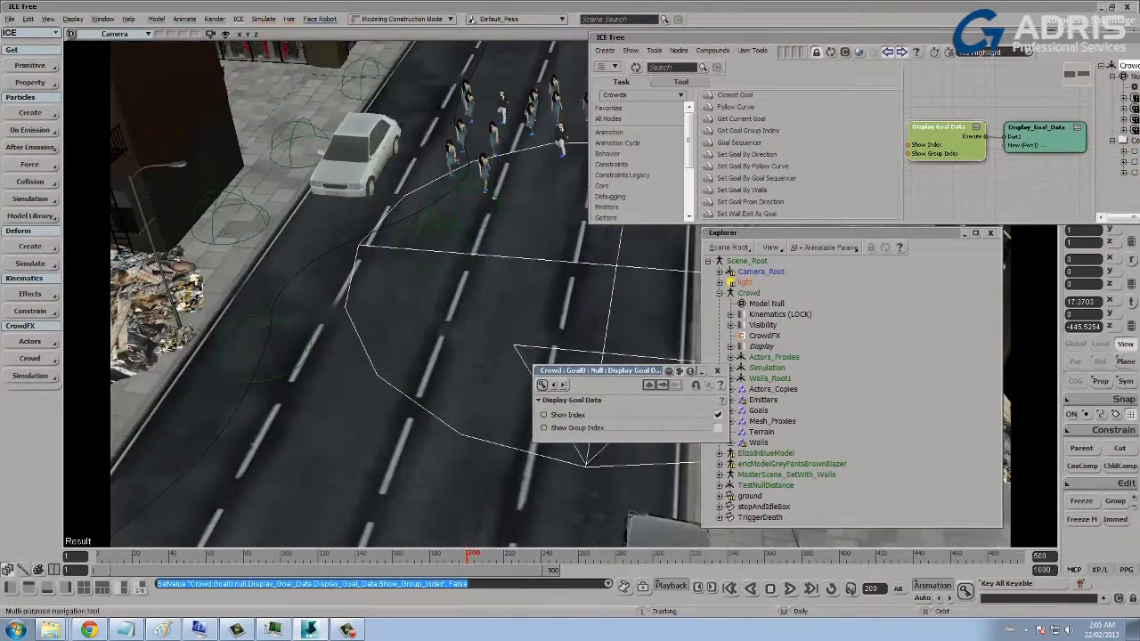
pyautogui.moveTo(535, 268); pyautogui.dragTo(481, 279)
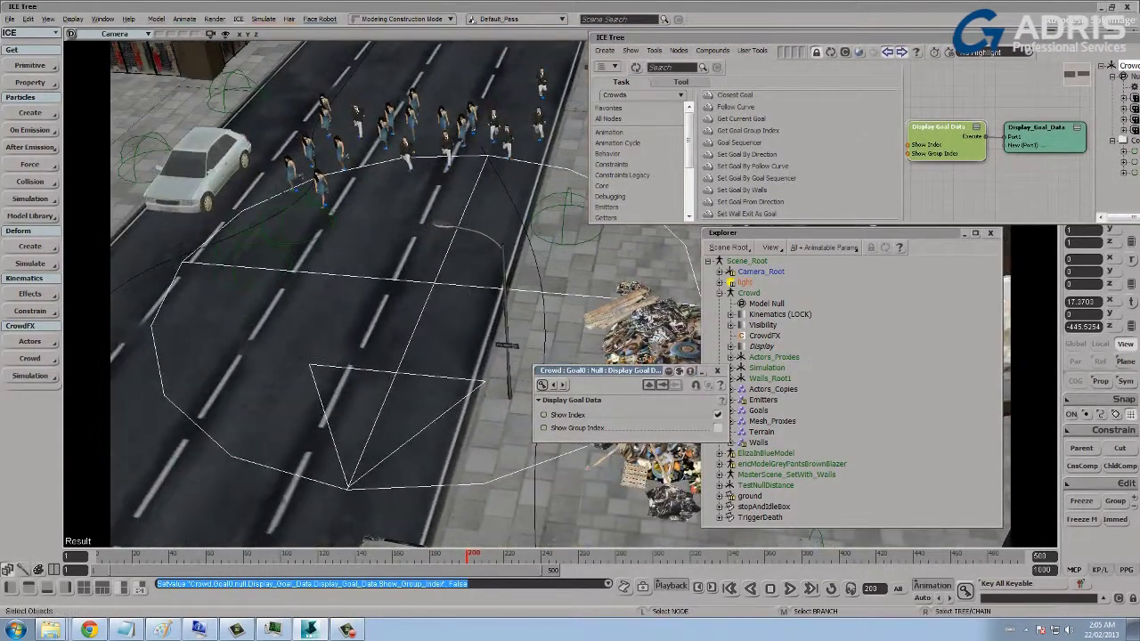
pyautogui.moveTo(766, 37); pyautogui.dragTo(838, 105)
pyautogui.click(998, 34)
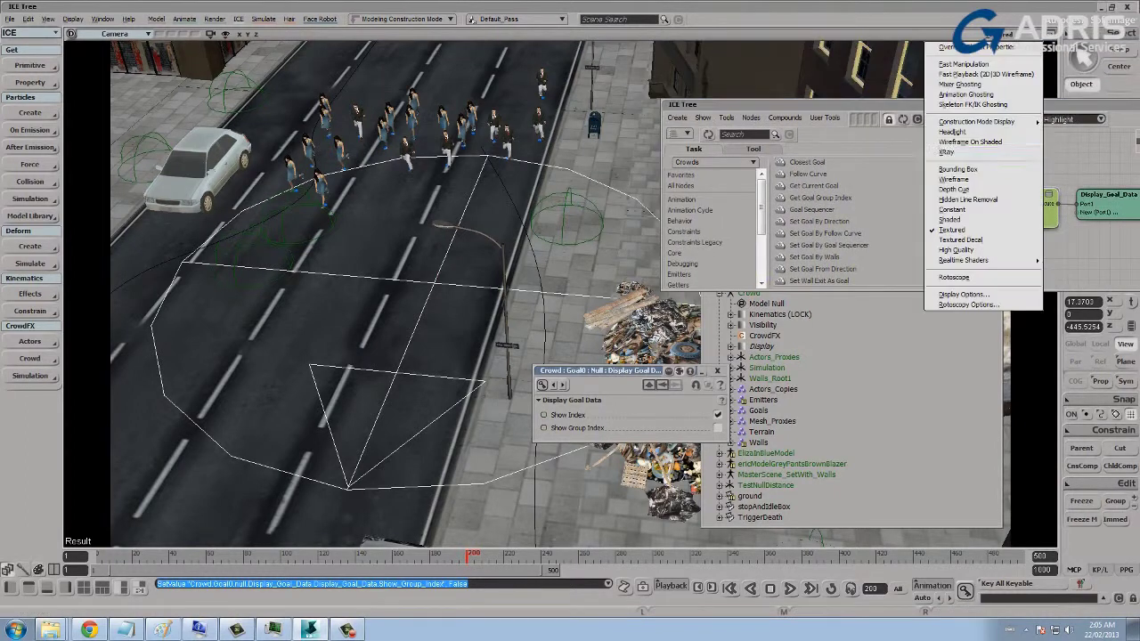
pyautogui.click(953, 179)
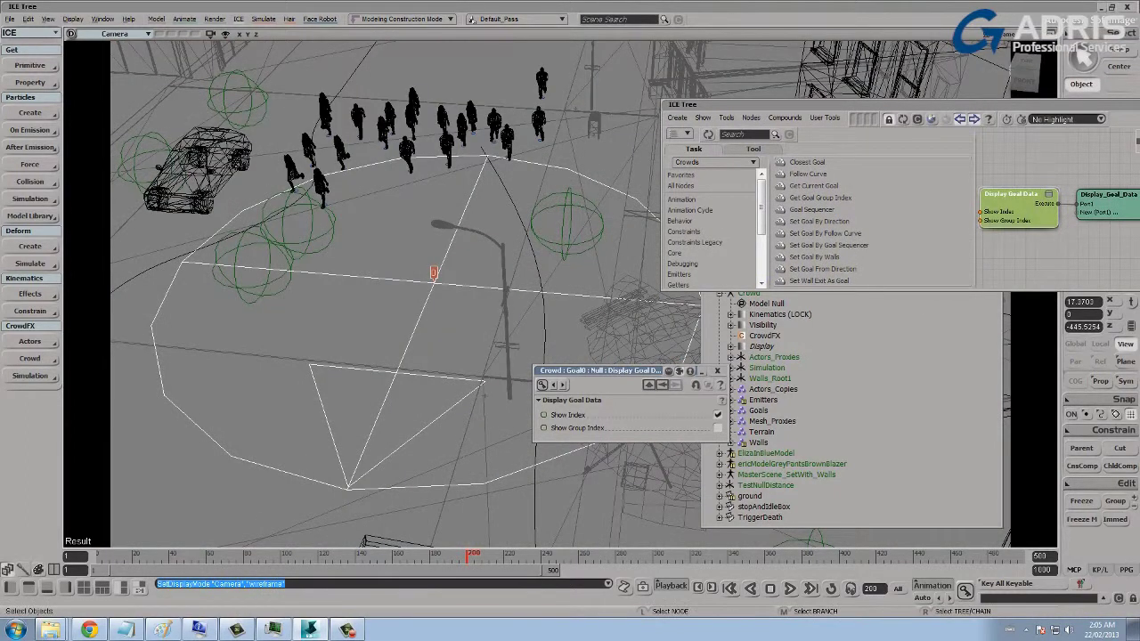
# Examine the index numbers of the three goals and their order through the city streets.
pyautogui.scroll(-2, 427, 294)
pyautogui.moveTo(427, 418); pyautogui.dragTo(454, 147)
pyautogui.scroll(-1, 446, 222)
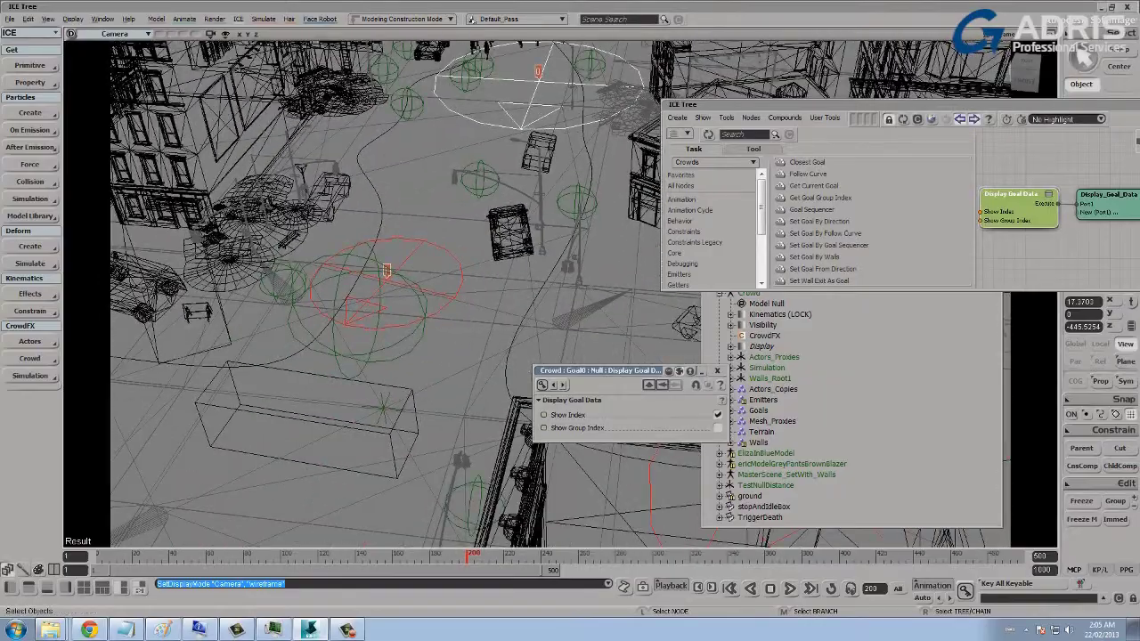
pyautogui.scroll(-2, 428, 294)
pyautogui.moveTo(427, 294); pyautogui.dragTo(410, 356, button='right')
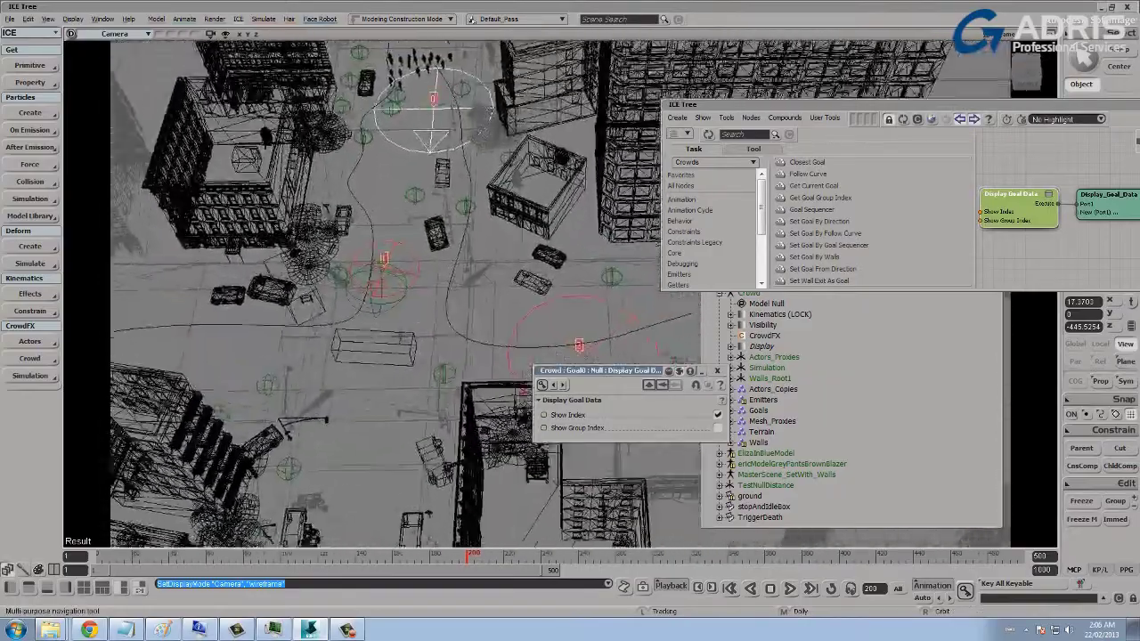
pyautogui.moveTo(535, 338); pyautogui.dragTo(401, 272)
pyautogui.scroll(2, 400, 272)
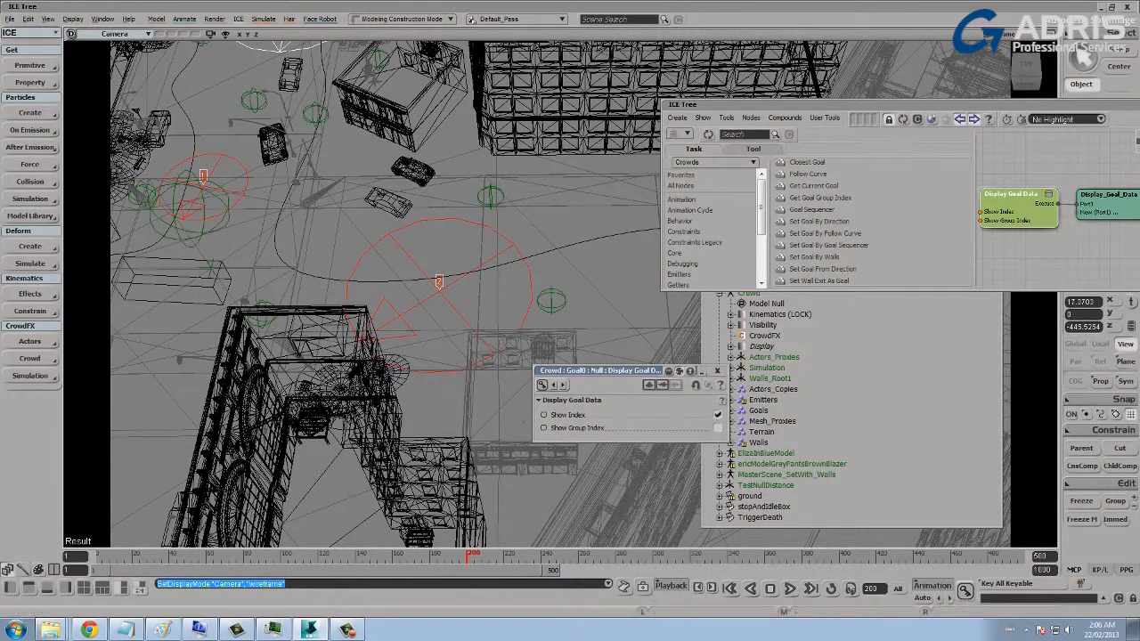
pyautogui.scroll(-4, 427, 294)
pyautogui.moveTo(428, 267); pyautogui.dragTo(495, 299)
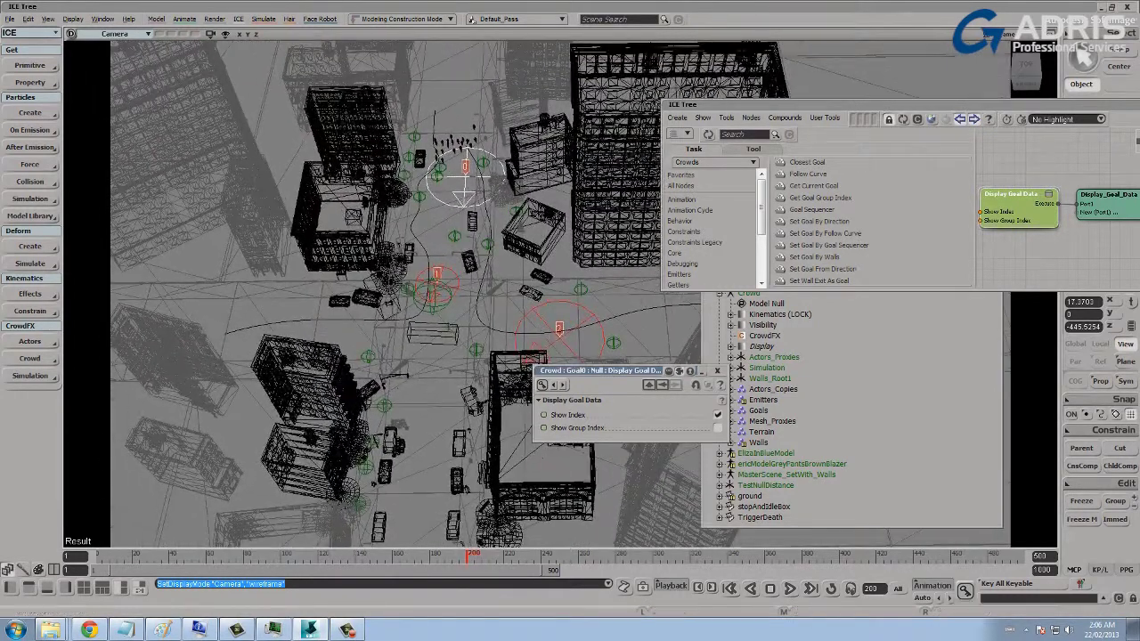
# Close Goal0's ICE tree and the Display Goal Data properties.
pyautogui.moveTo(730, 104); pyautogui.dragTo(338, 117)
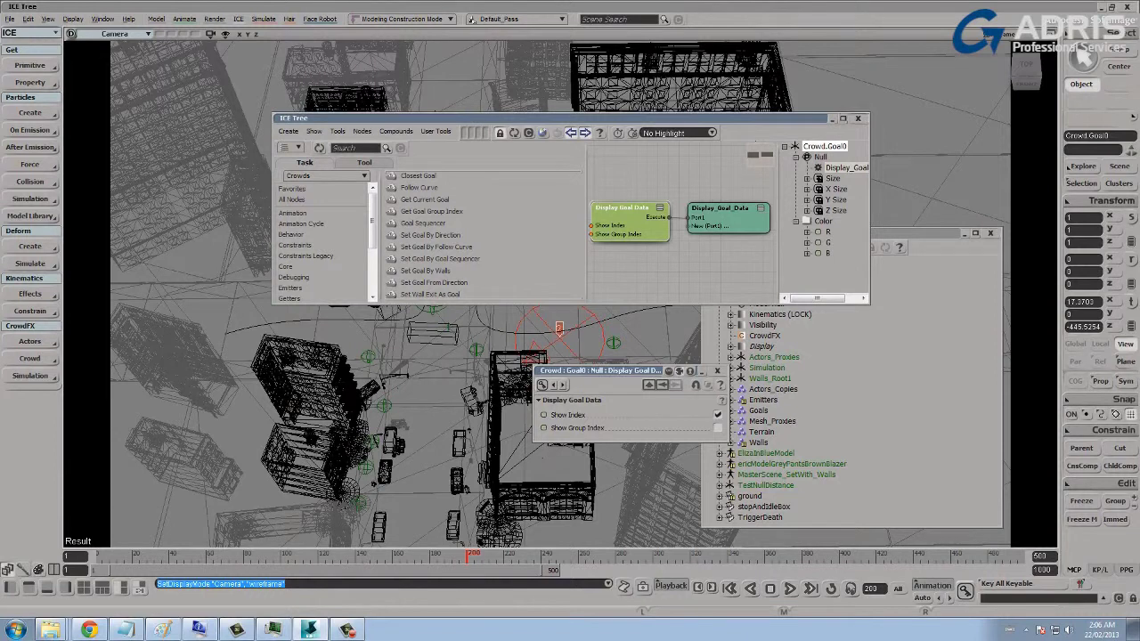
pyautogui.click(858, 118)
pyautogui.click(718, 370)
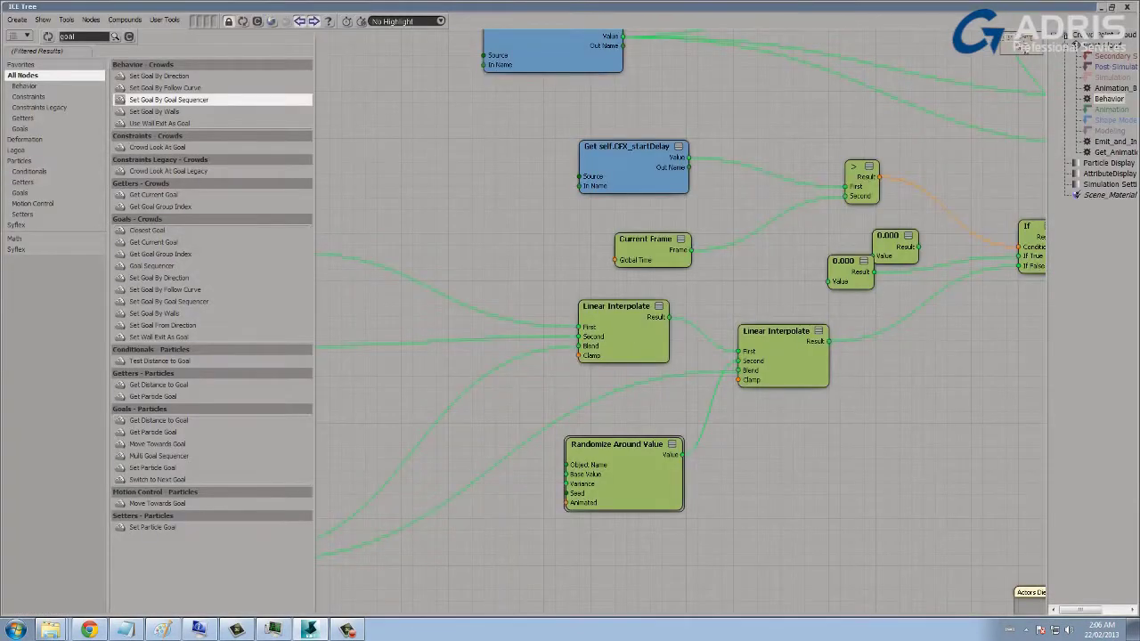
# Follow the behavior tree from the Linear Interpolate nodes to the goal section and select Set Goal By Goal Sequencer.
pyautogui.moveTo(681, 303); pyautogui.dragTo(606, 335, button='middle')
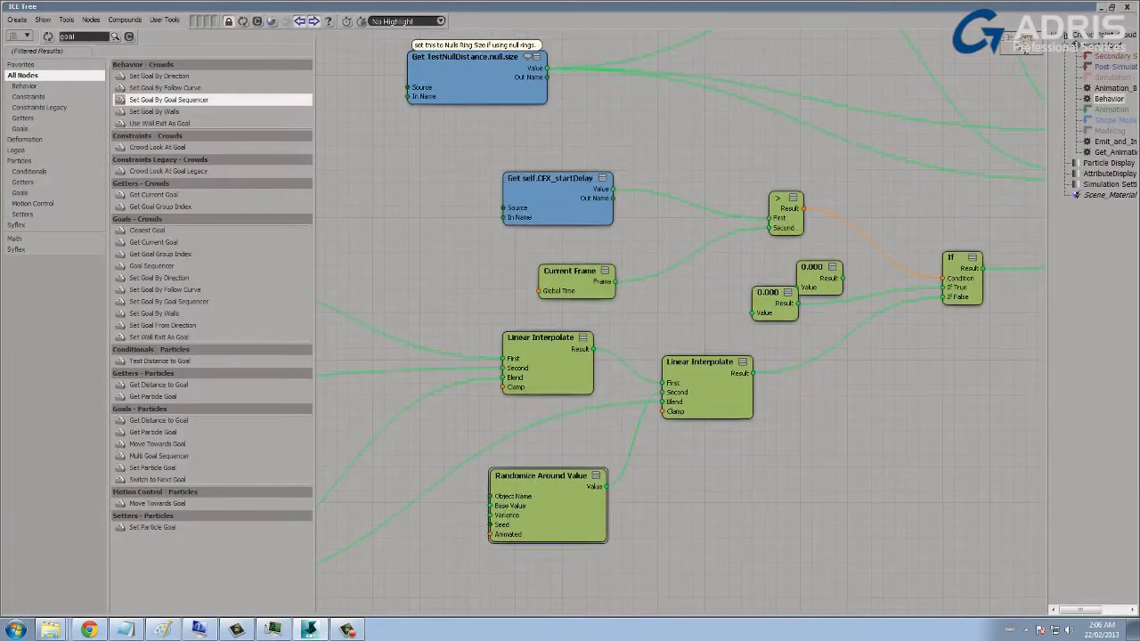
pyautogui.press('a')
pyautogui.moveTo(682, 325); pyautogui.dragTo(769, 374, button='middle')
pyautogui.scroll(7, 682, 322)
pyautogui.moveTo(802, 267); pyautogui.dragTo(432, 406, button='middle')
pyautogui.scroll(2, 431, 405)
pyautogui.moveTo(891, 338); pyautogui.dragTo(739, 390, button='middle')
pyautogui.moveTo(717, 271); pyautogui.dragTo(718, 268)
# Examine the chain from the goal nodes through Solve Collision Avoidance and the If node to Basic Crowd Simulation.
pyautogui.moveTo(855, 307); pyautogui.dragTo(762, 320, button='middle')
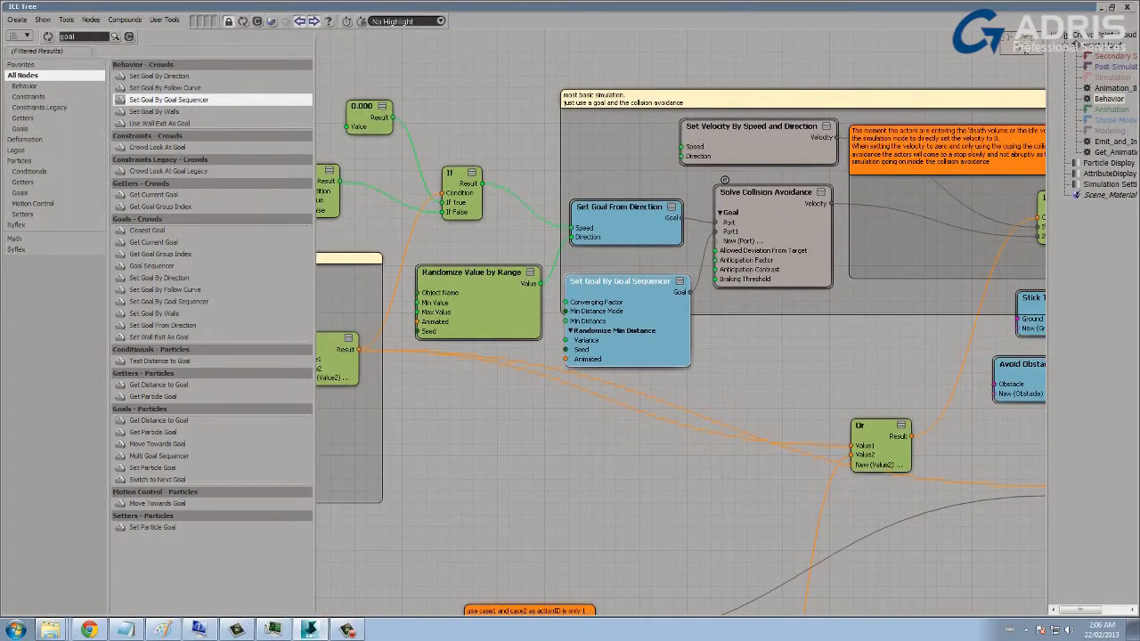
pyautogui.moveTo(802, 347); pyautogui.dragTo(576, 330, button='middle')
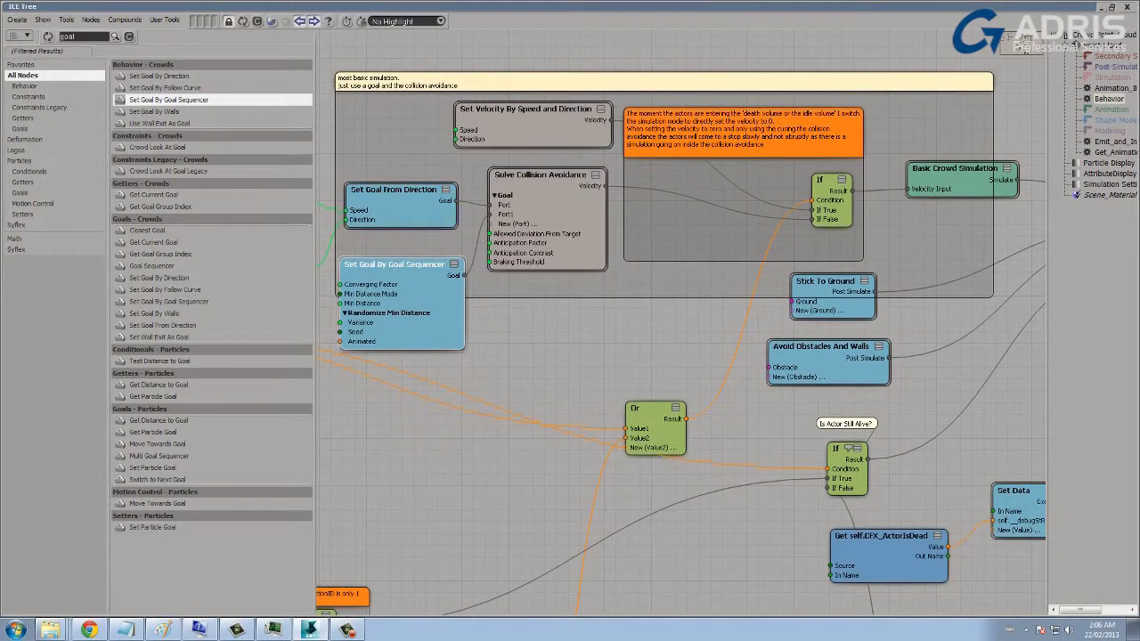
pyautogui.moveTo(880, 194); pyautogui.dragTo(858, 185, button='middle')
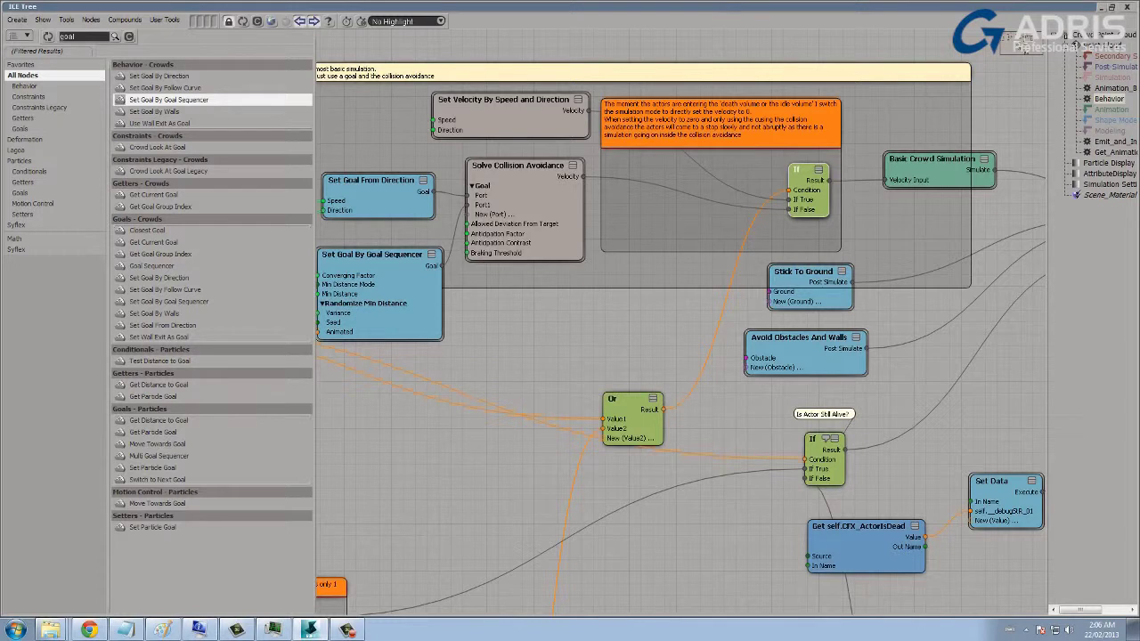
# Inspect the properties of the Set Velocity By Speed and Direction node and close them.
pyautogui.moveTo(499, 100); pyautogui.dragTo(442, 87)
pyautogui.moveTo(476, 153); pyautogui.dragTo(477, 158)
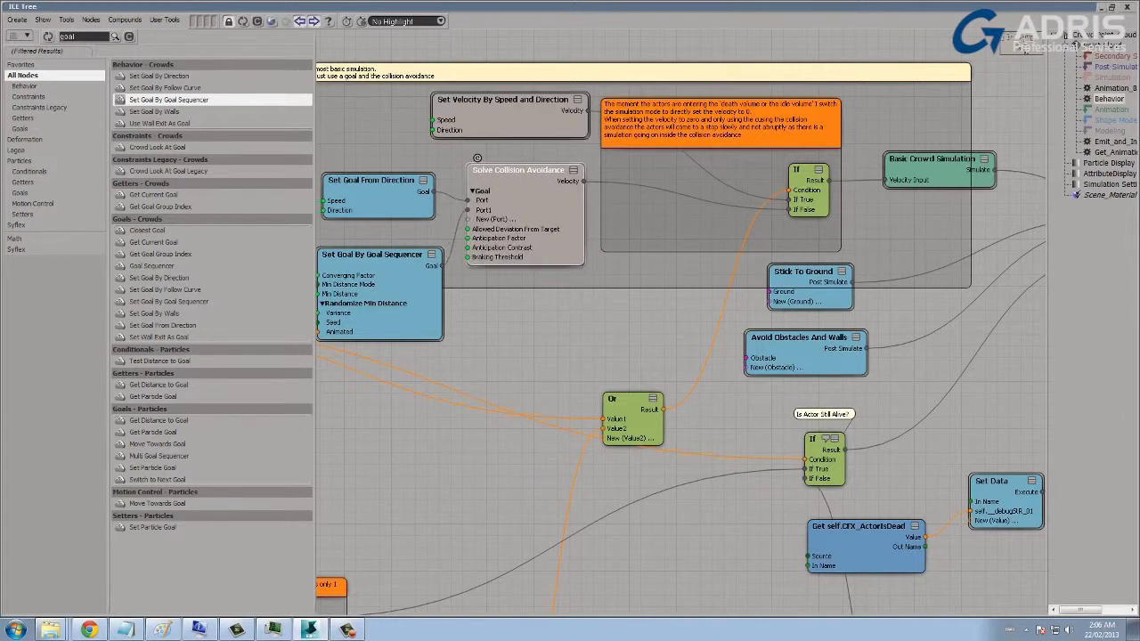
pyautogui.moveTo(441, 87); pyautogui.dragTo(453, 90)
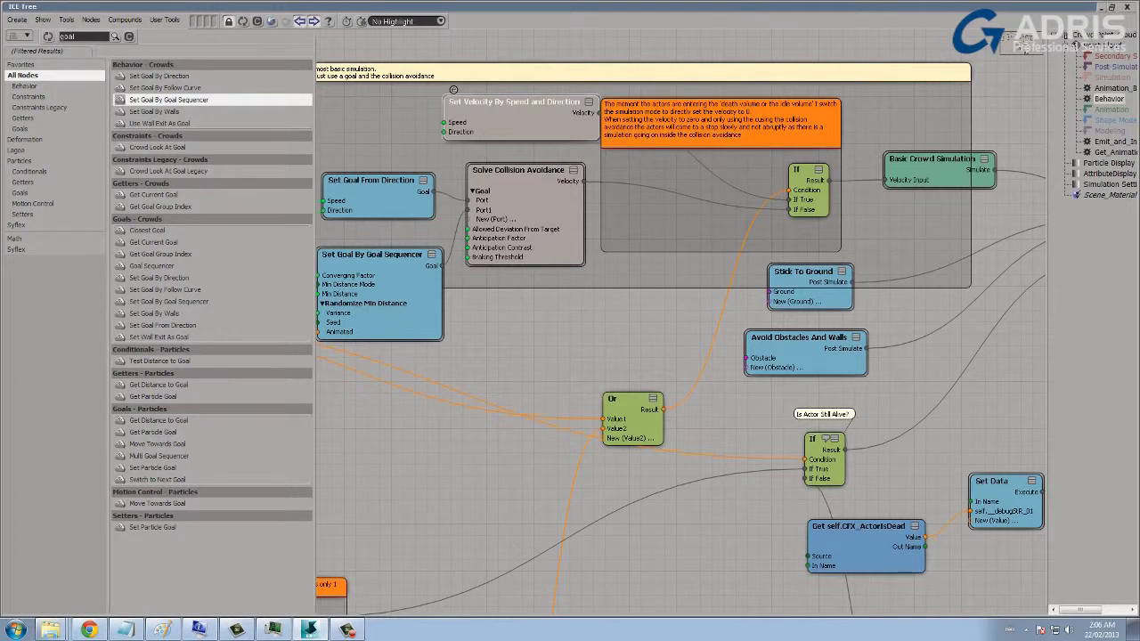
pyautogui.doubleClick(453, 90)
pyautogui.moveTo(579, 371); pyautogui.dragTo(579, 126)
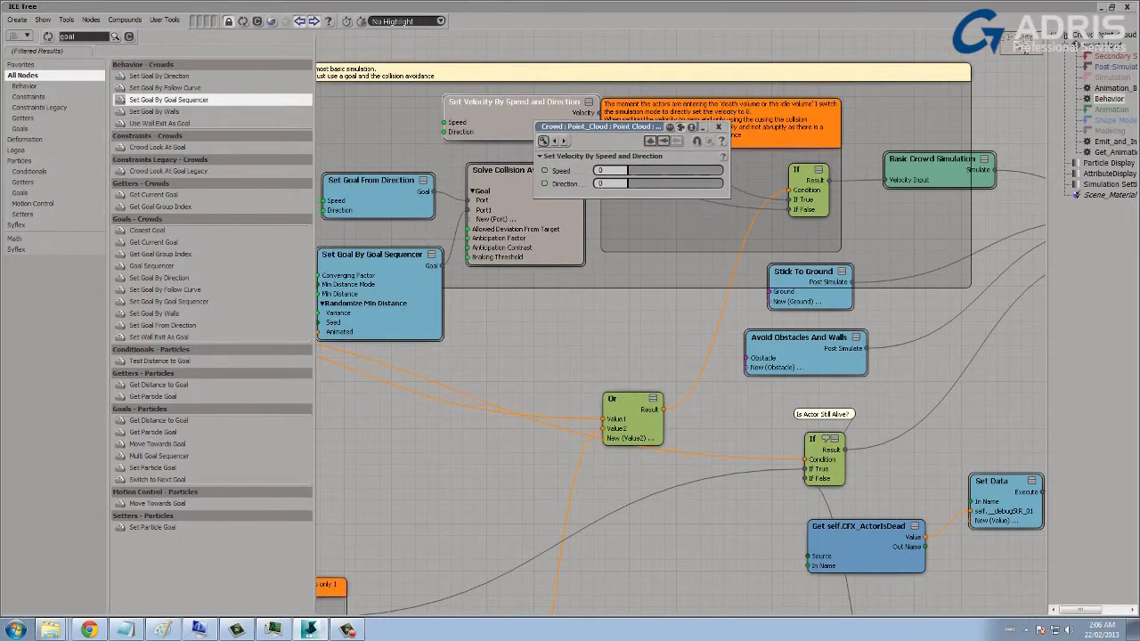
pyautogui.click(718, 127)
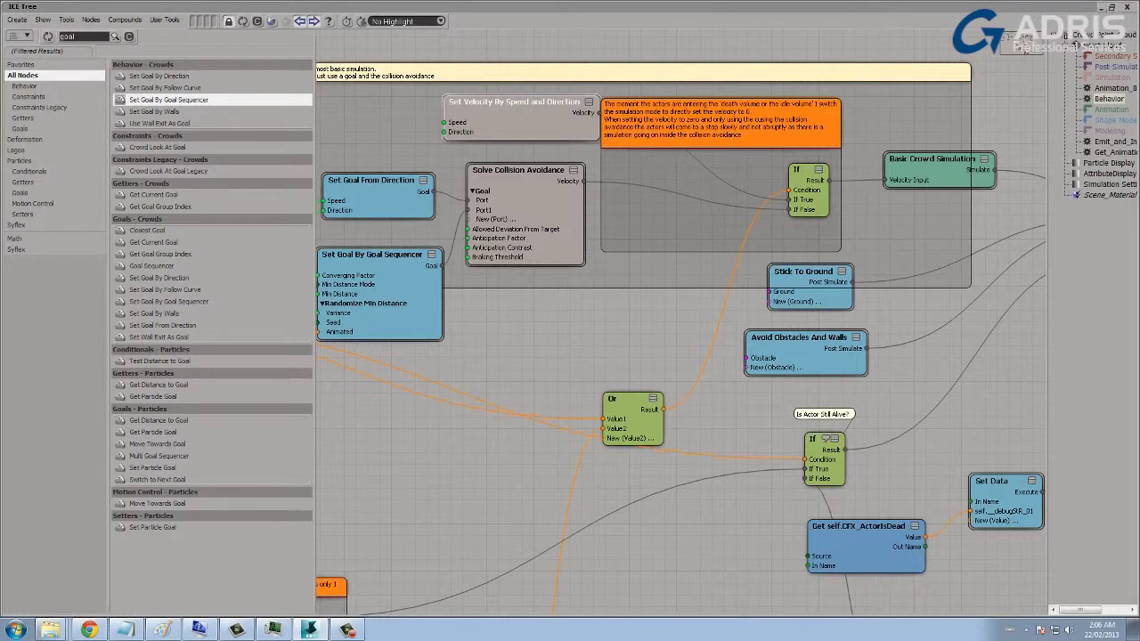
# Trace the Or node's inputs back to the group testing Get TriggerDeath, Test Inside Geometry and self.CFX_ActorIsDead.
pyautogui.moveTo(570, 356); pyautogui.dragTo(661, 252, button='middle')
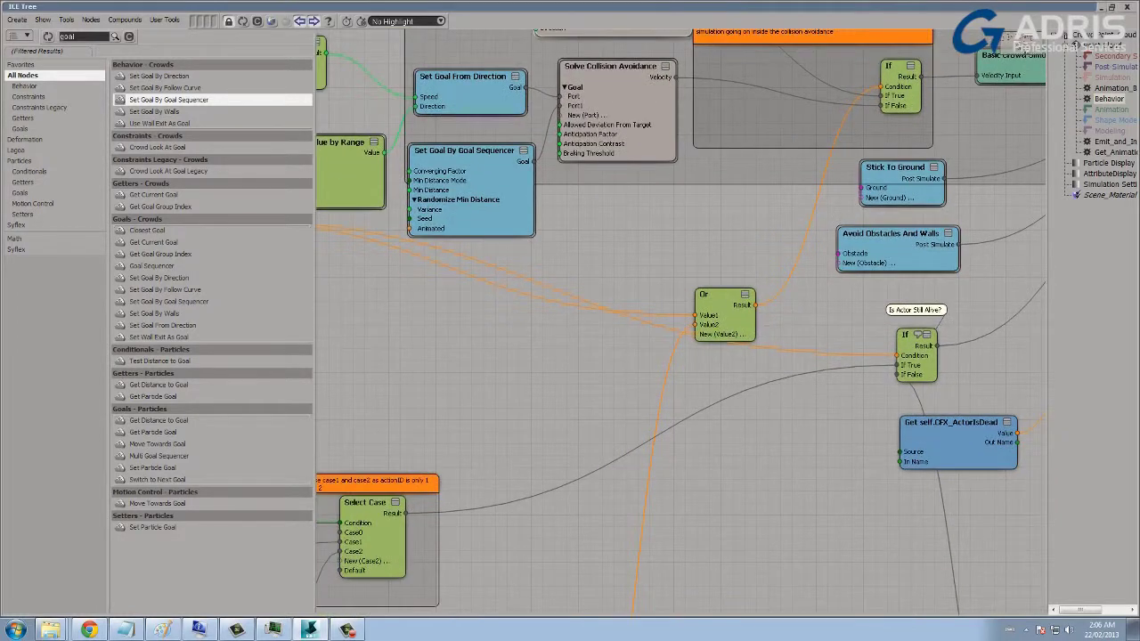
pyautogui.moveTo(722, 294); pyautogui.dragTo(717, 256)
pyautogui.scroll(-2, 715, 331)
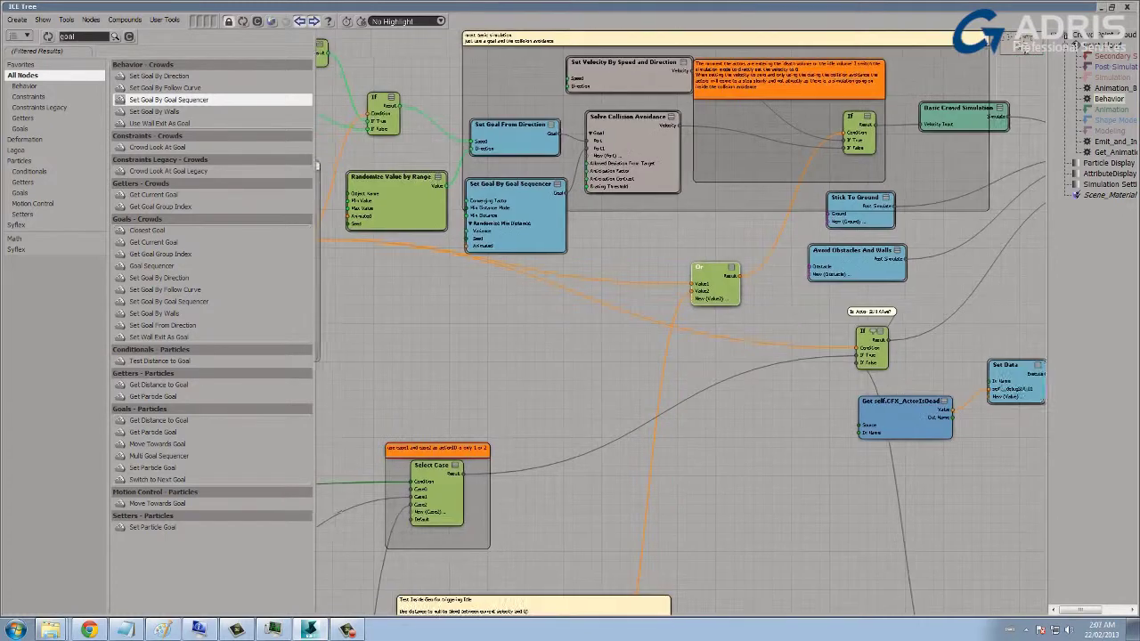
pyautogui.moveTo(659, 330); pyautogui.dragTo(1044, 357, button='middle')
pyautogui.scroll(1, 891, 330)
pyautogui.scroll(1, 517, 285)
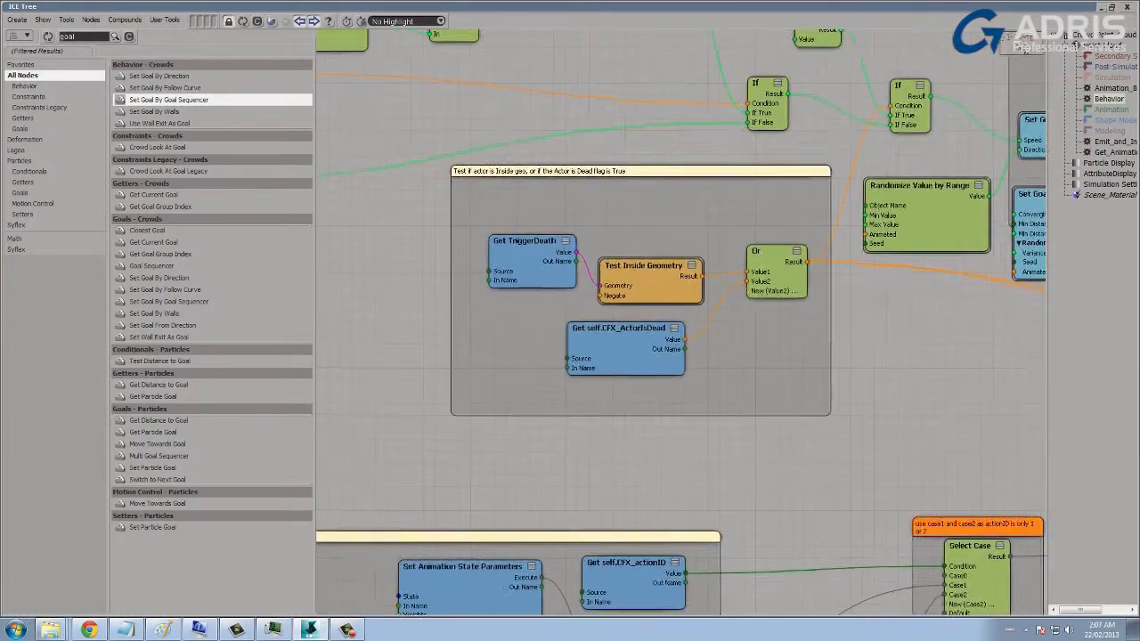
pyautogui.moveTo(526, 241); pyautogui.dragTo(516, 216)
pyautogui.moveTo(610, 253); pyautogui.dragTo(612, 216)
pyautogui.moveTo(614, 330)
pyautogui.mouseDown()
pyautogui.moveTo(634, 334)
pyautogui.moveTo(618, 311)
pyautogui.moveTo(608, 335)
pyautogui.mouseUp()
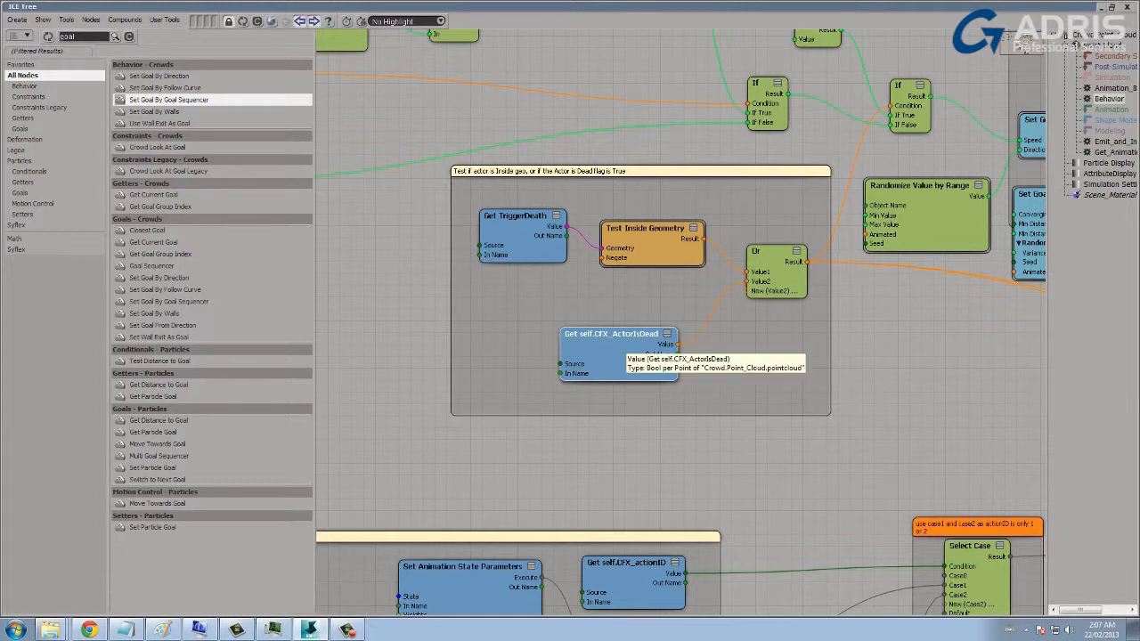
# Open the Initialize Crowd Attributes compound in the Emit_and_Initialize tree and examine the False value feeding self.CFX_ActorIsDead.
pyautogui.scroll(-8, 677, 343)
pyautogui.moveTo(677, 342); pyautogui.dragTo(535, 399, button='middle')
pyautogui.scroll(10, 619, 367)
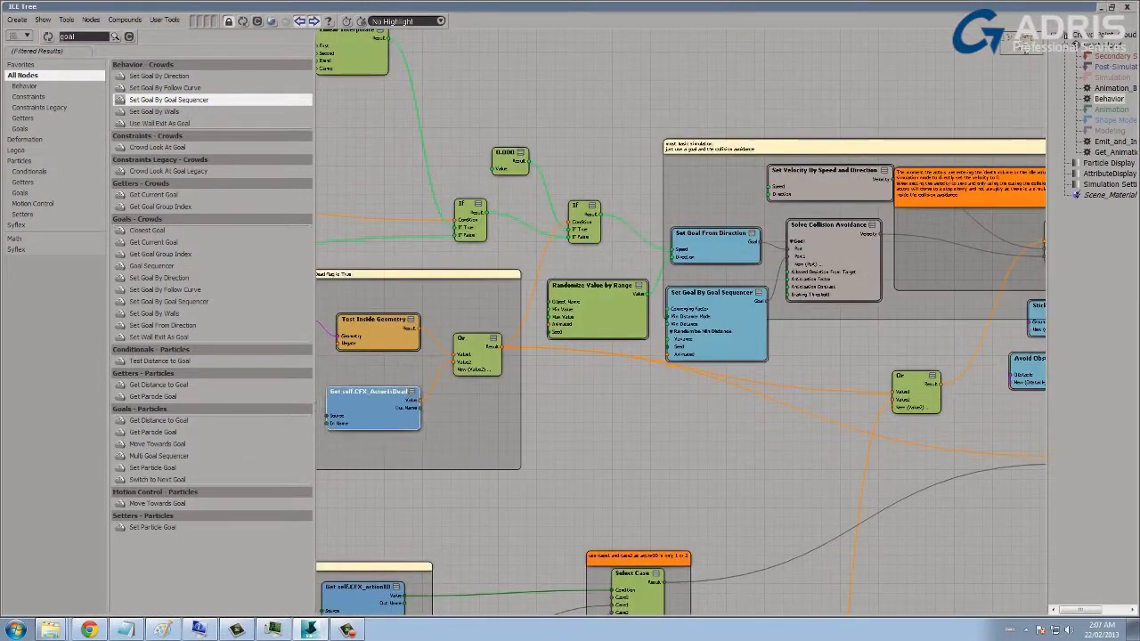
pyautogui.moveTo(363, 407); pyautogui.dragTo(372, 409)
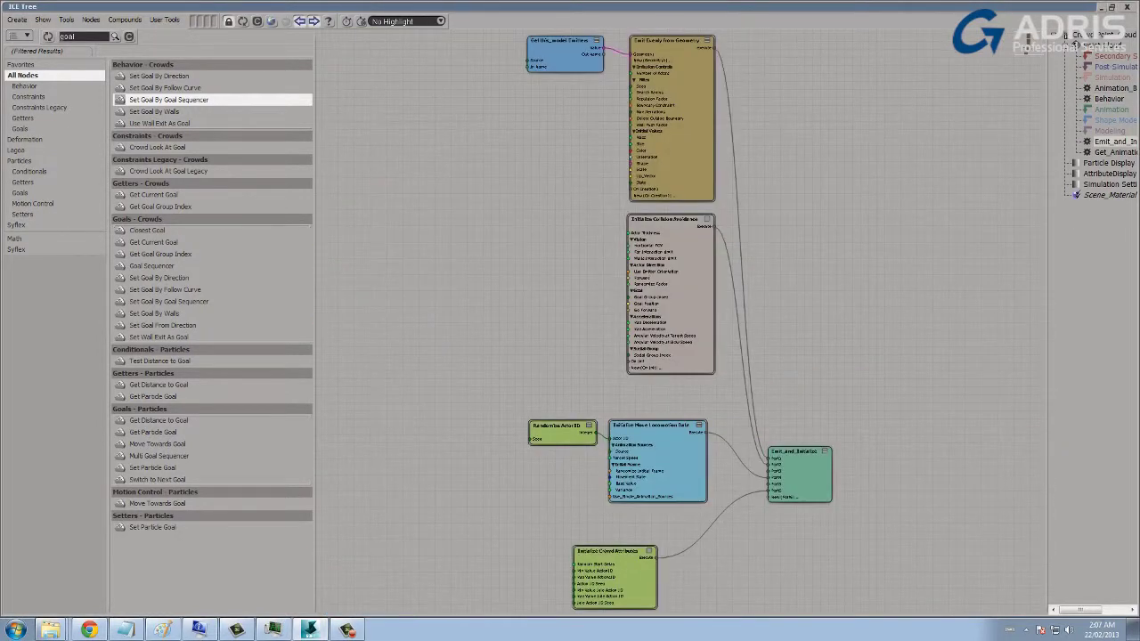
pyautogui.moveTo(565, 555); pyautogui.dragTo(639, 316, button='middle')
pyautogui.scroll(4, 640, 364)
pyautogui.moveTo(638, 315); pyautogui.dragTo(643, 308)
pyautogui.click(643, 308)
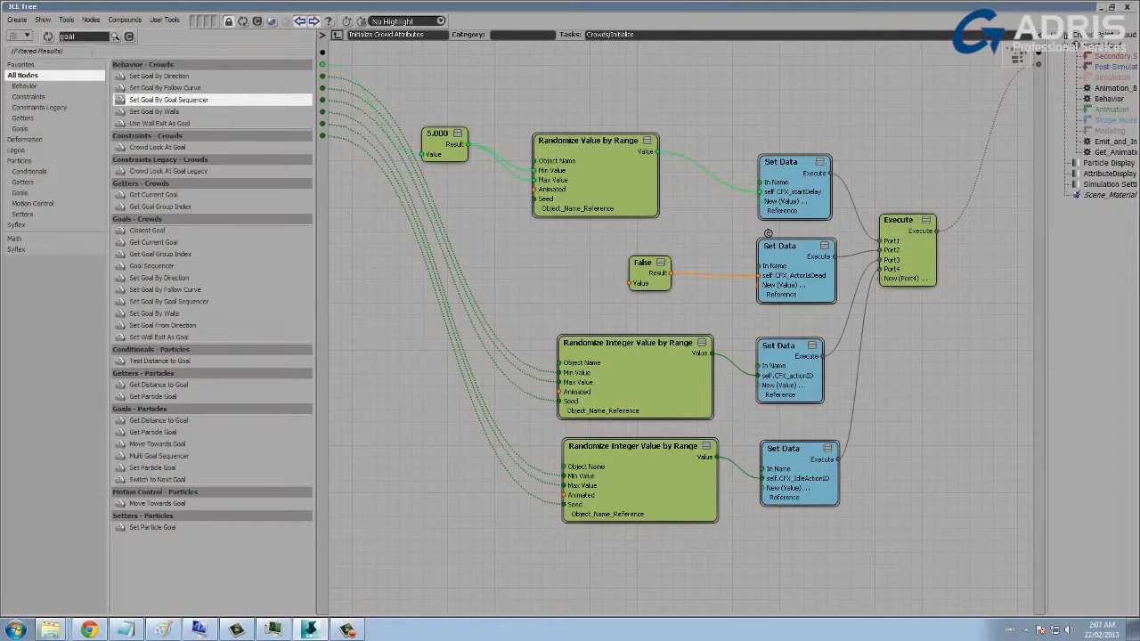
pyautogui.moveTo(645, 266)
pyautogui.mouseDown()
pyautogui.moveTo(633, 267)
pyautogui.moveTo(660, 258)
pyautogui.mouseUp()
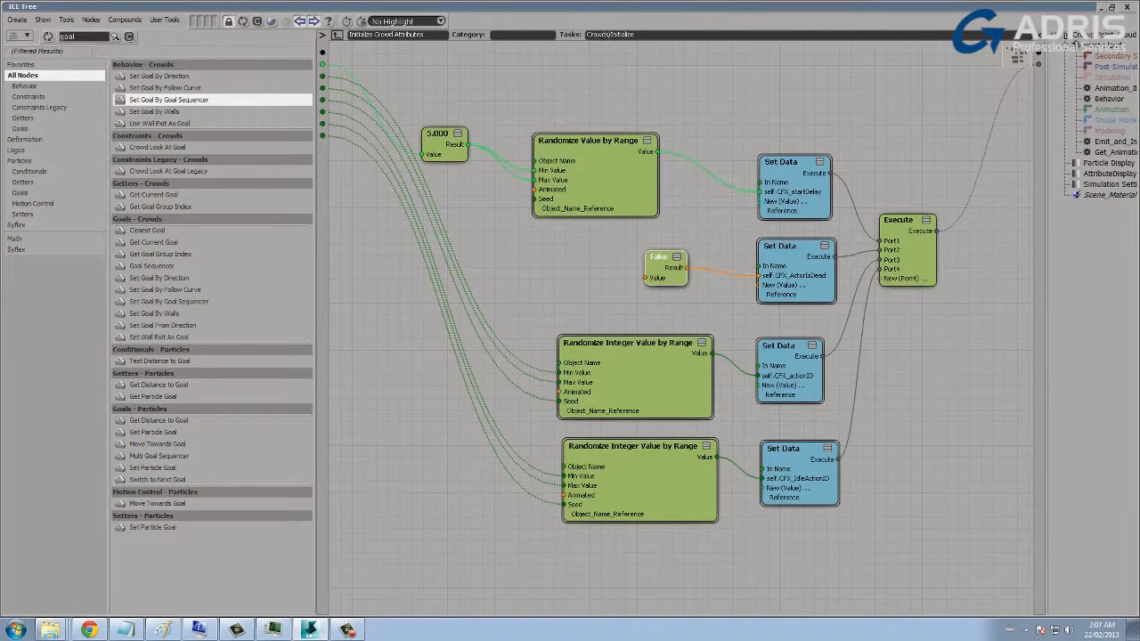
# Return to the Behavior tree and locate the Get TriggerDeath node in the death test group.
pyautogui.click(1109, 99)
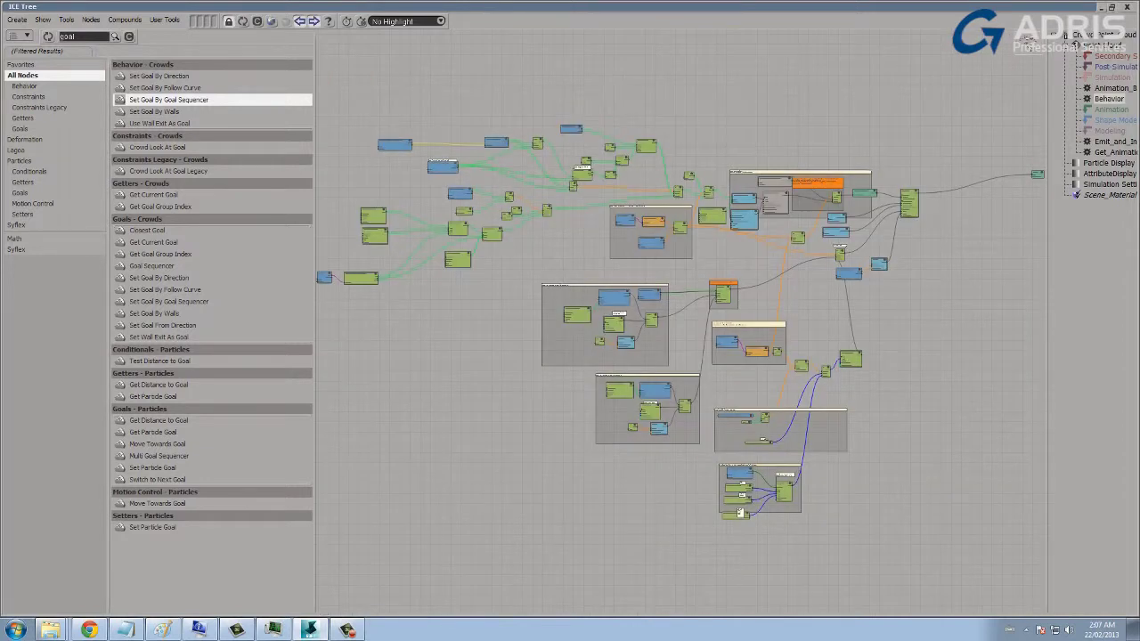
pyautogui.scroll(10, 682, 323)
pyautogui.moveTo(682, 223); pyautogui.dragTo(719, 445, button='middle')
pyautogui.scroll(5, 681, 322)
pyautogui.moveTo(568, 206); pyautogui.dragTo(565, 205)
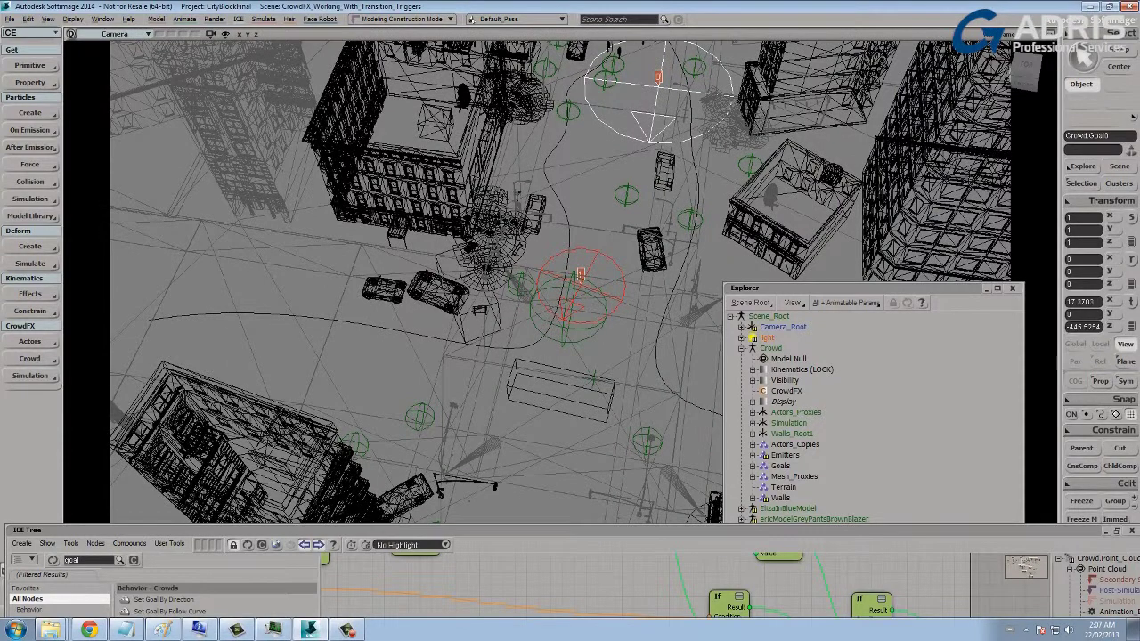
# Select the TriggerDeath box in the city scene and view it up close.
pyautogui.click(560, 390)
pyautogui.press('s')
pyautogui.moveTo(561, 390); pyautogui.dragTo(482, 286)
pyautogui.moveTo(482, 286); pyautogui.dragTo(525, 286, button='middle')
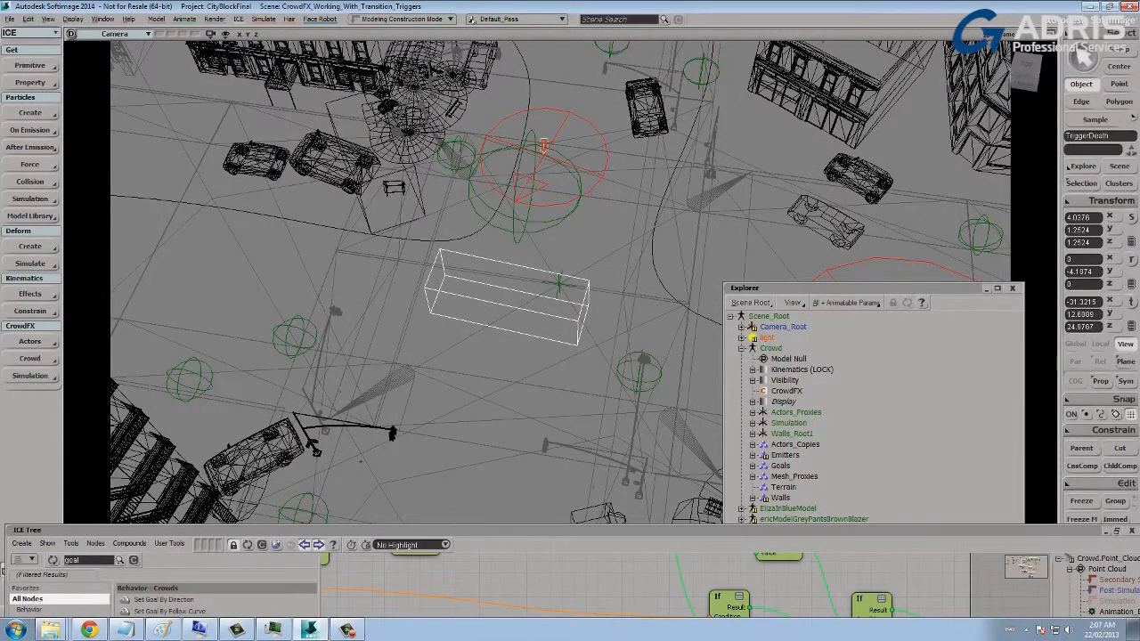
# Bring the ICE Tree window back up and follow the death test's output to the goal and collision avoidance nodes.
pyautogui.moveTo(365, 531); pyautogui.dragTo(393, 72)
pyautogui.moveTo(599, 267); pyautogui.dragTo(586, 226)
pyautogui.moveTo(621, 239); pyautogui.dragTo(621, 233, button='middle')
pyautogui.moveTo(612, 333); pyautogui.dragTo(563, 415)
pyautogui.click(784, 220)
pyautogui.click(687, 159)
pyautogui.moveTo(688, 158); pyautogui.dragTo(685, 150)
pyautogui.moveTo(900, 209); pyautogui.dragTo(571, 200, button='middle')
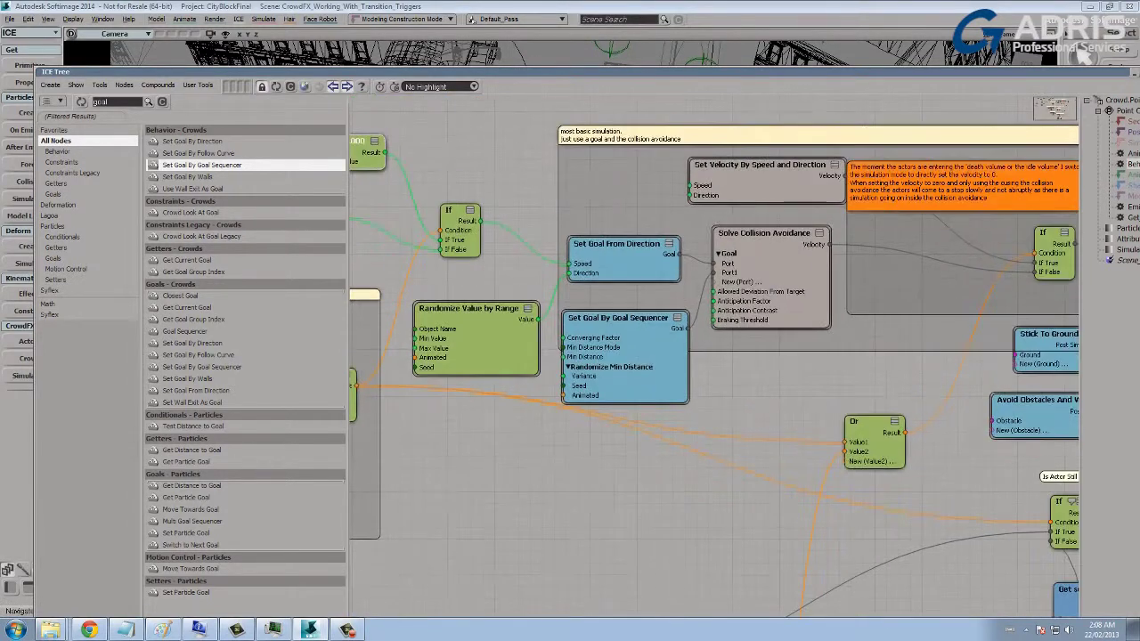
# Follow the tree from Set Velocity By Speed and Direction to Behavior Core and back through the Is Actor Still Alive condition to Select Case.
pyautogui.moveTo(761, 165); pyautogui.dragTo(732, 163)
pyautogui.moveTo(704, 463); pyautogui.dragTo(855, 188, button='middle')
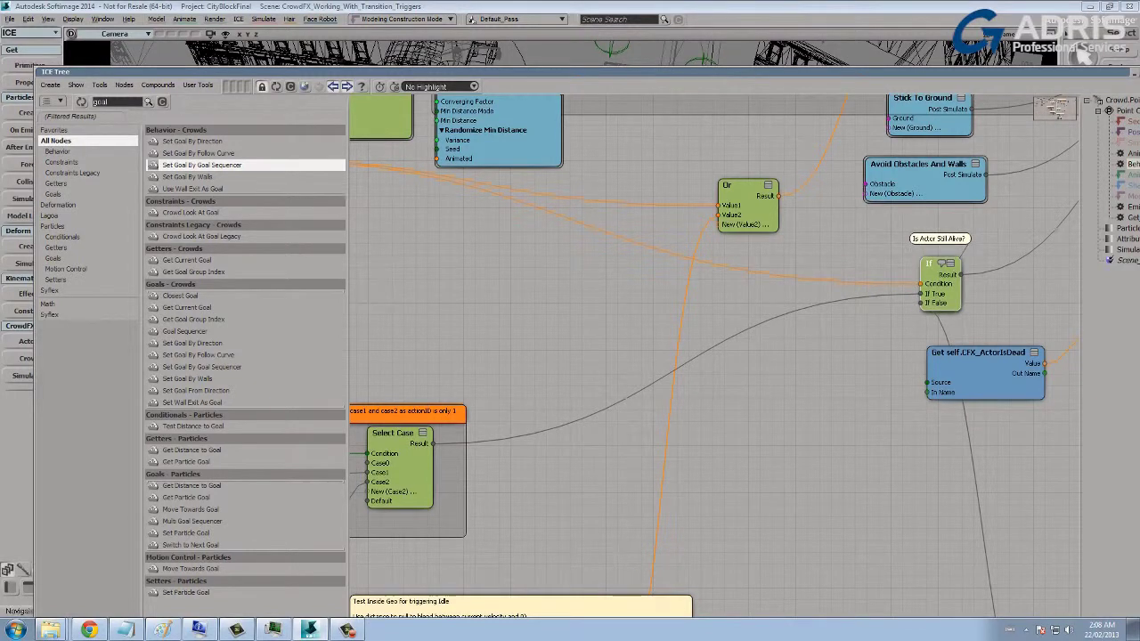
pyautogui.moveTo(891, 184); pyautogui.dragTo(896, 185)
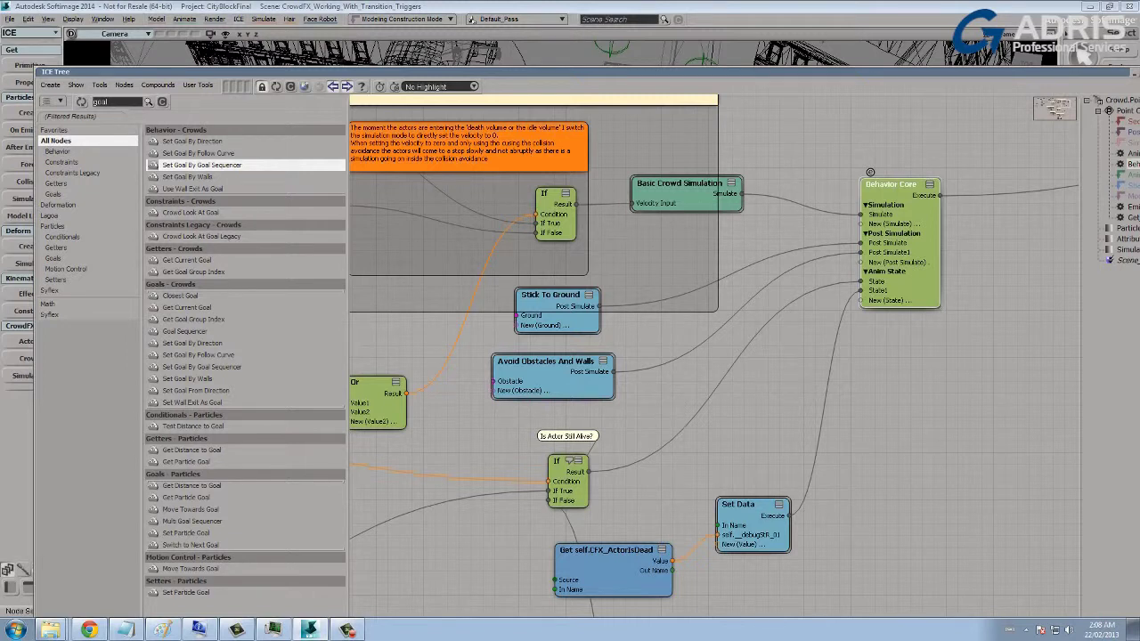
pyautogui.moveTo(677, 374); pyautogui.dragTo(854, 201, button='middle')
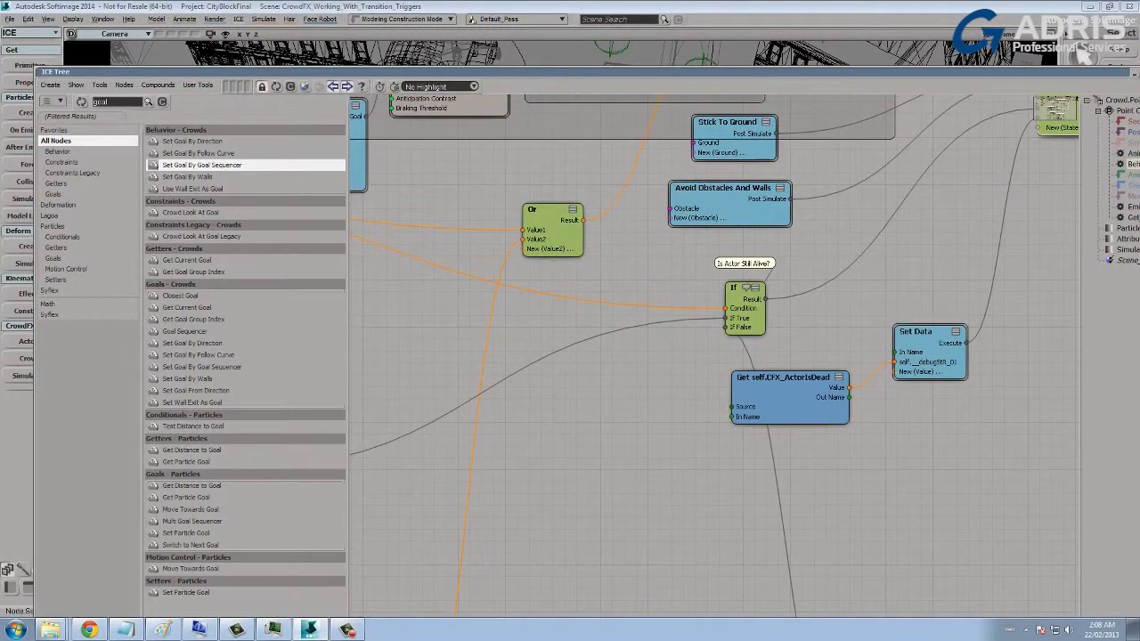
pyautogui.moveTo(463, 401); pyautogui.dragTo(976, 249, button='middle')
pyautogui.moveTo(716, 304); pyautogui.dragTo(711, 309)
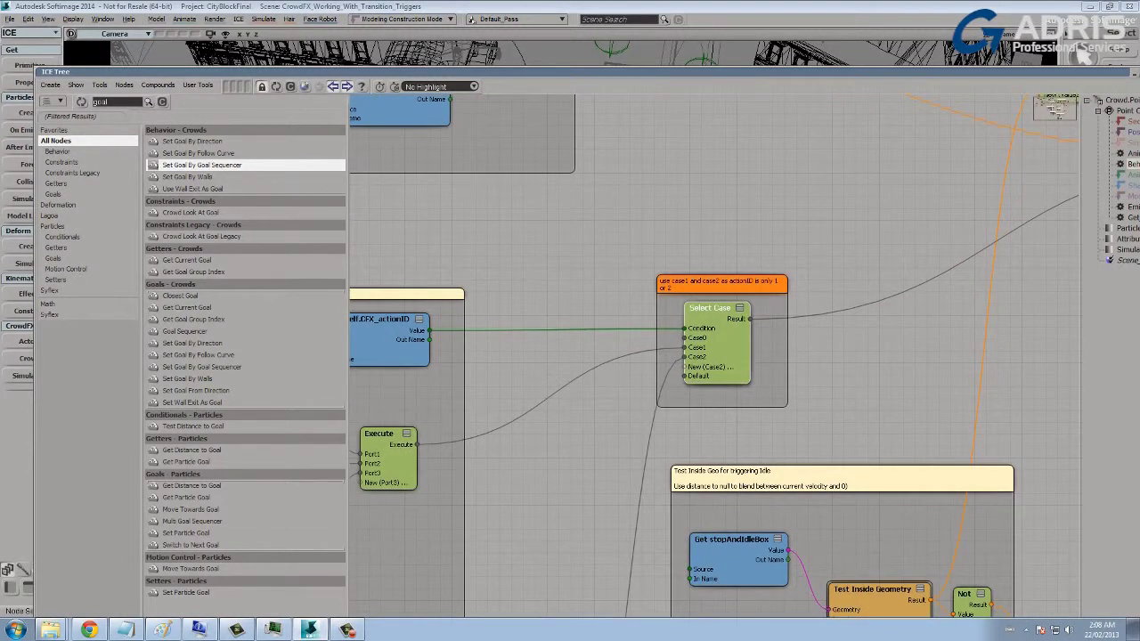
# Trace Select Case back to its Case1 death group and check which state its Set State Flows node executes.
pyautogui.moveTo(712, 356); pyautogui.dragTo(857, 342, button='middle')
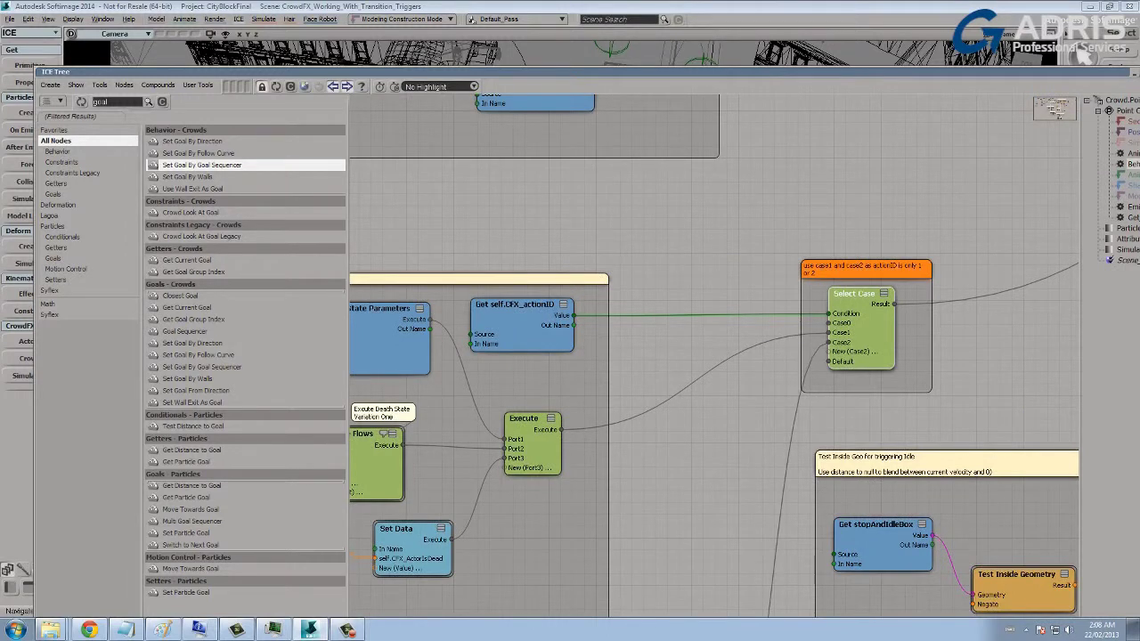
pyautogui.moveTo(677, 383); pyautogui.dragTo(982, 233, button='middle')
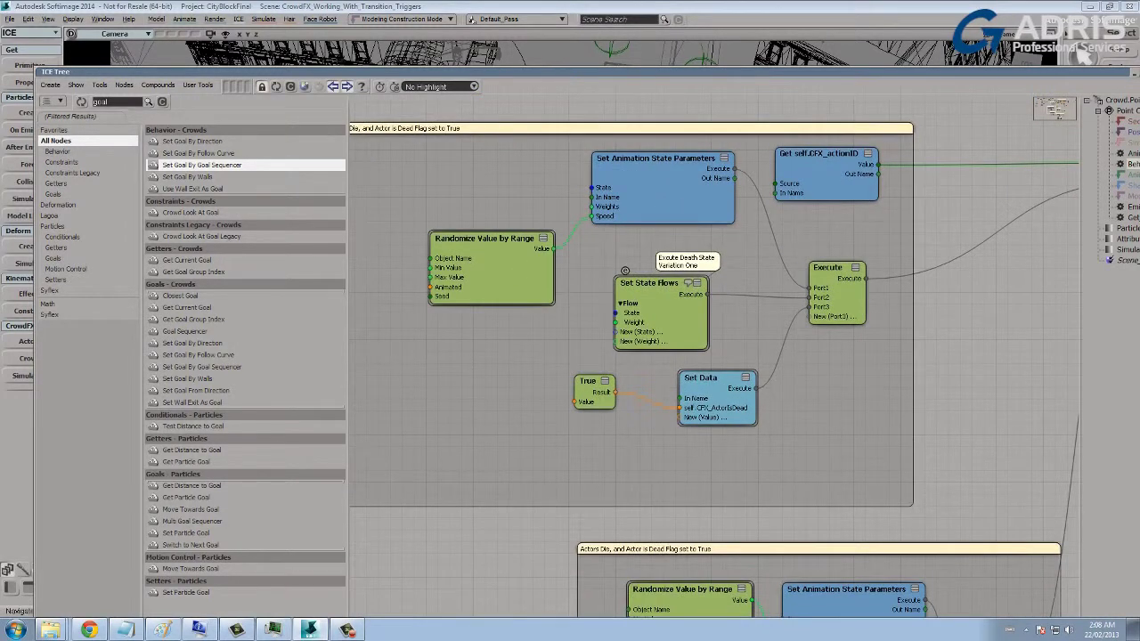
pyautogui.moveTo(625, 271); pyautogui.dragTo(630, 246, button='middle')
pyautogui.doubleClick(636, 257)
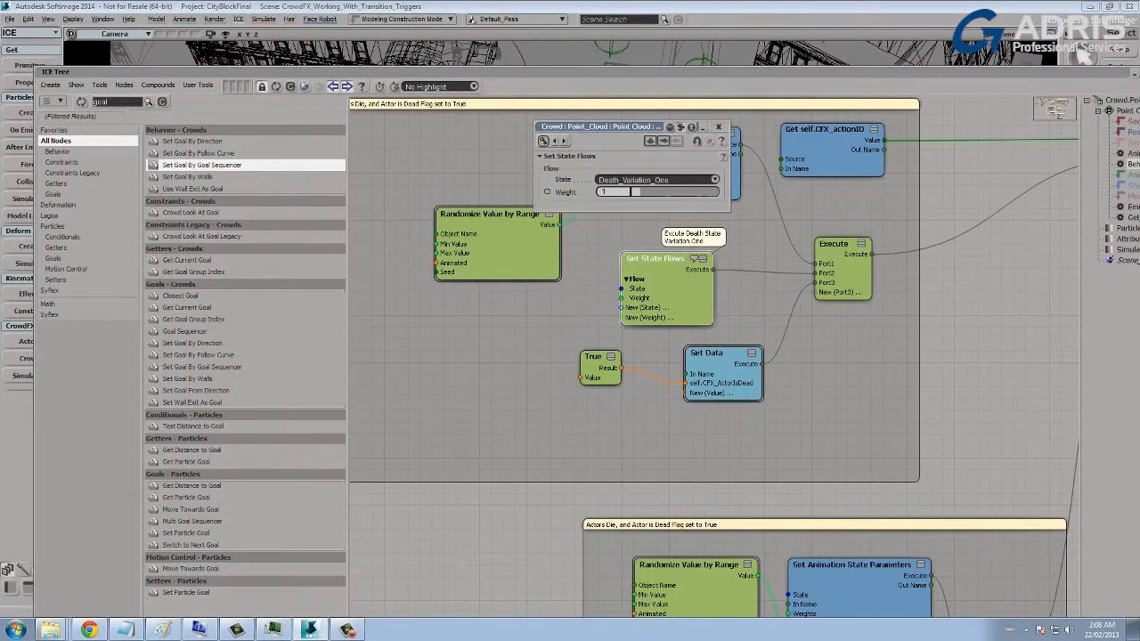
pyautogui.moveTo(606, 127); pyautogui.dragTo(432, 108)
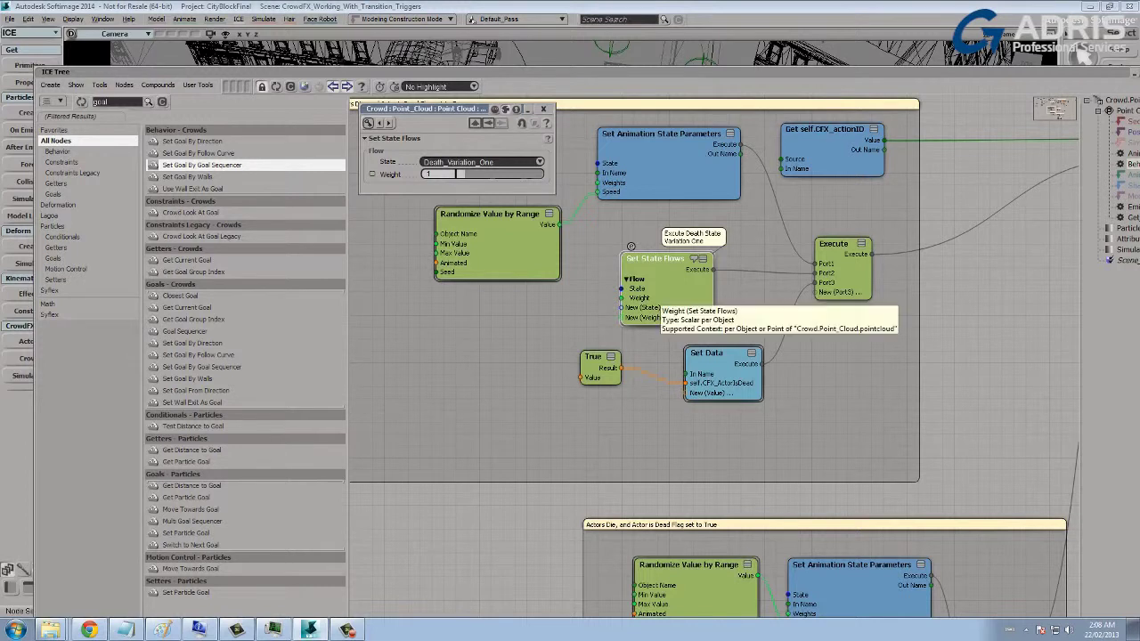
pyautogui.click(543, 109)
# Check which state the Set State Flows node uses in the second Actors Die group.
pyautogui.moveTo(624, 223); pyautogui.dragTo(395, 282, button='middle')
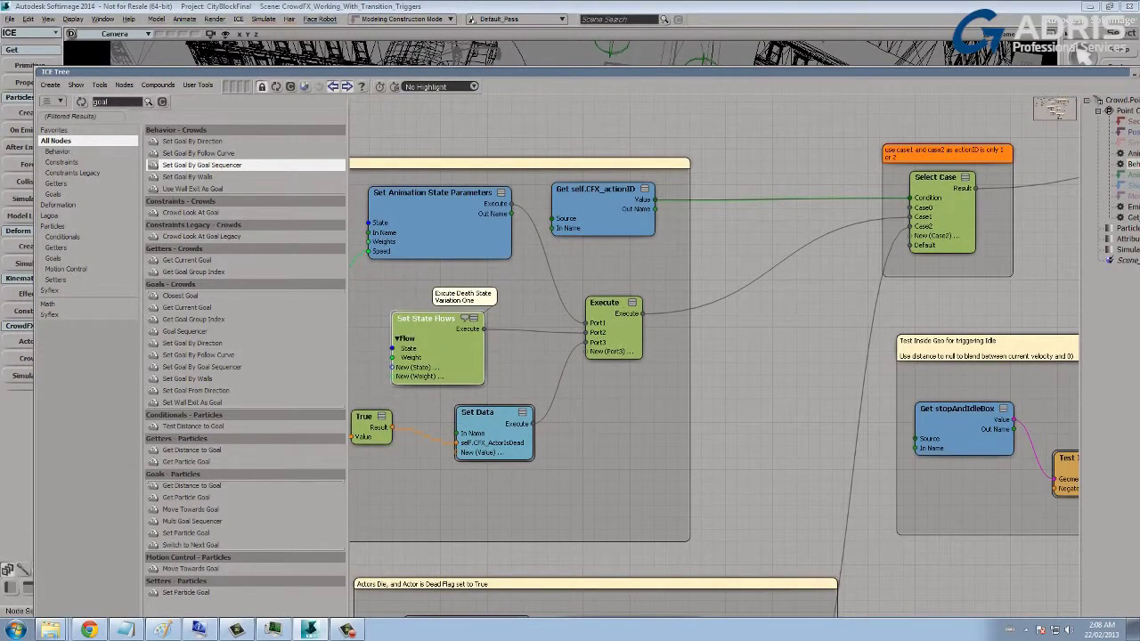
pyautogui.moveTo(417, 611); pyautogui.dragTo(522, 260, button='middle')
pyautogui.doubleClick(679, 367)
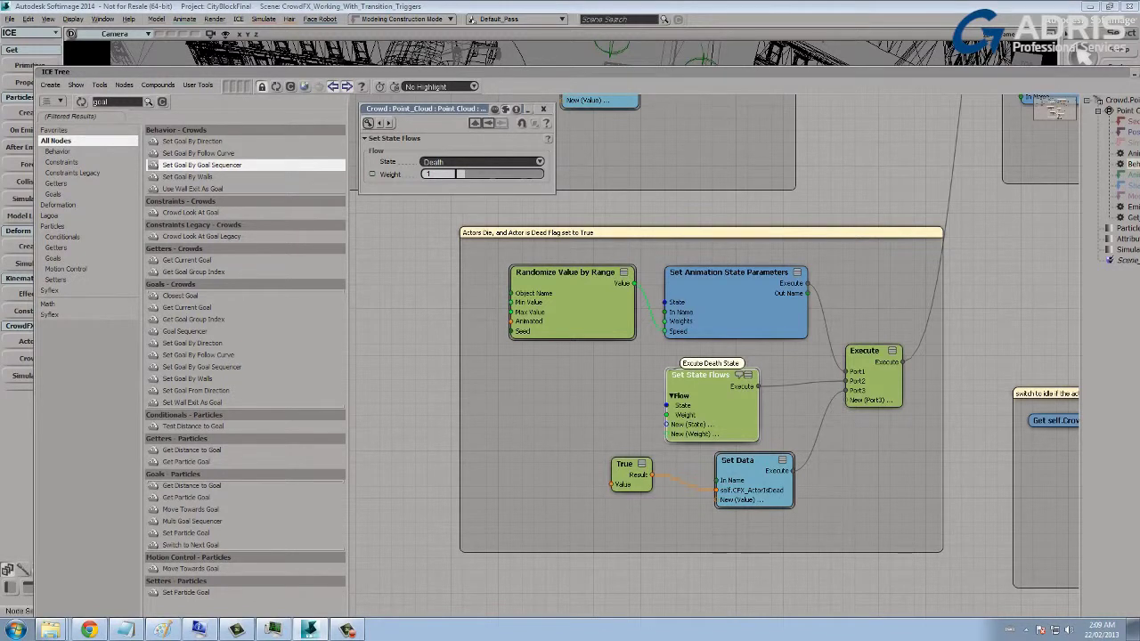
pyautogui.click(543, 109)
# Return to the Death Variation One group and compare the states in Set Animation State Parameters and Set State Flows.
pyautogui.moveTo(855, 534); pyautogui.dragTo(515, 117, button='middle')
pyautogui.moveTo(508, 259); pyautogui.dragTo(511, 266)
pyautogui.moveTo(452, 350); pyautogui.dragTo(575, 313, button='middle')
pyautogui.moveTo(576, 313); pyautogui.dragTo(592, 318)
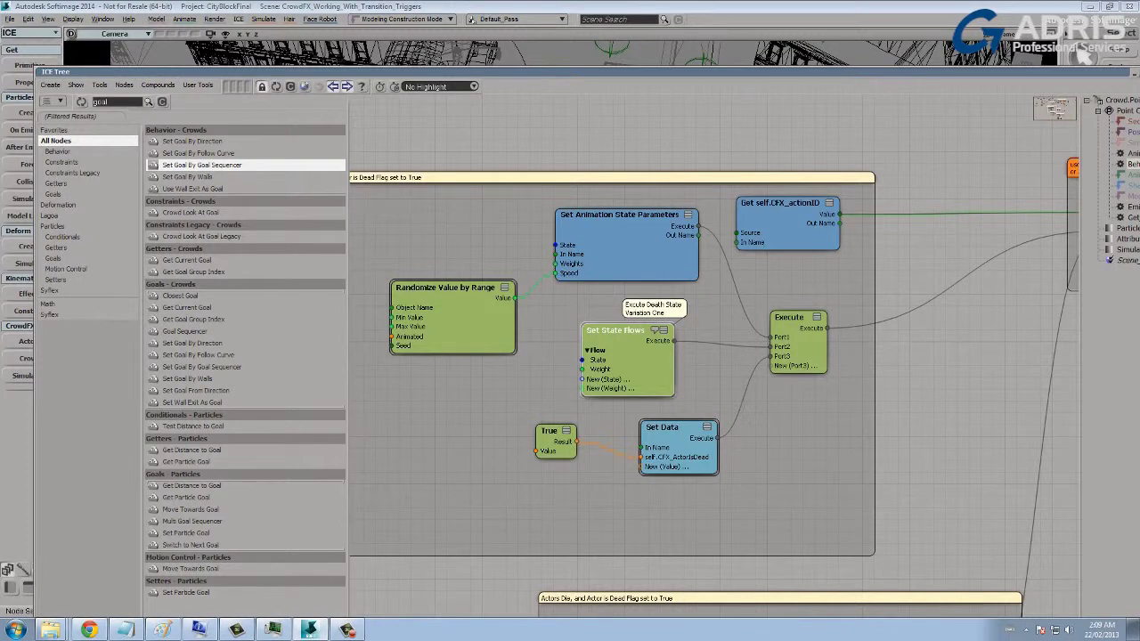
pyautogui.doubleClick(592, 319)
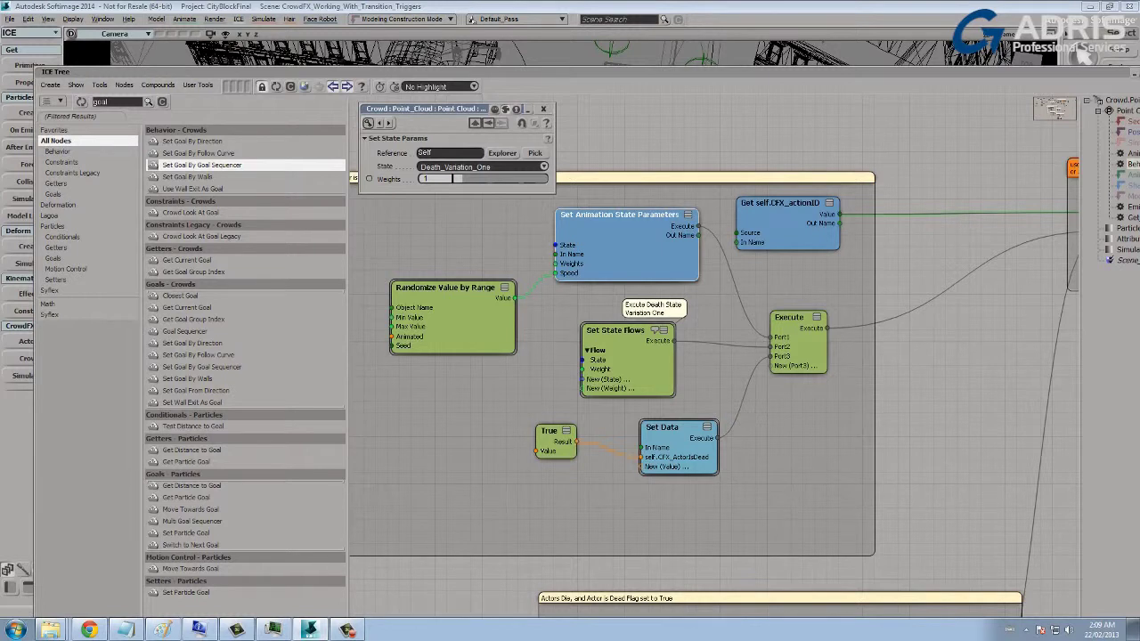
pyautogui.click(595, 330)
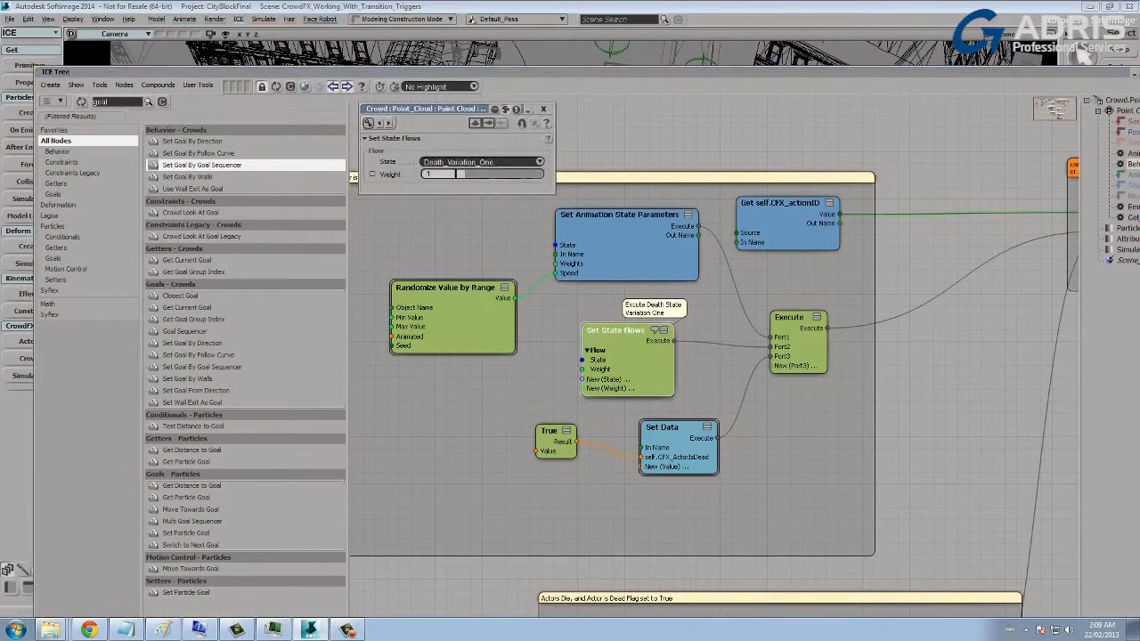
pyautogui.click(624, 215)
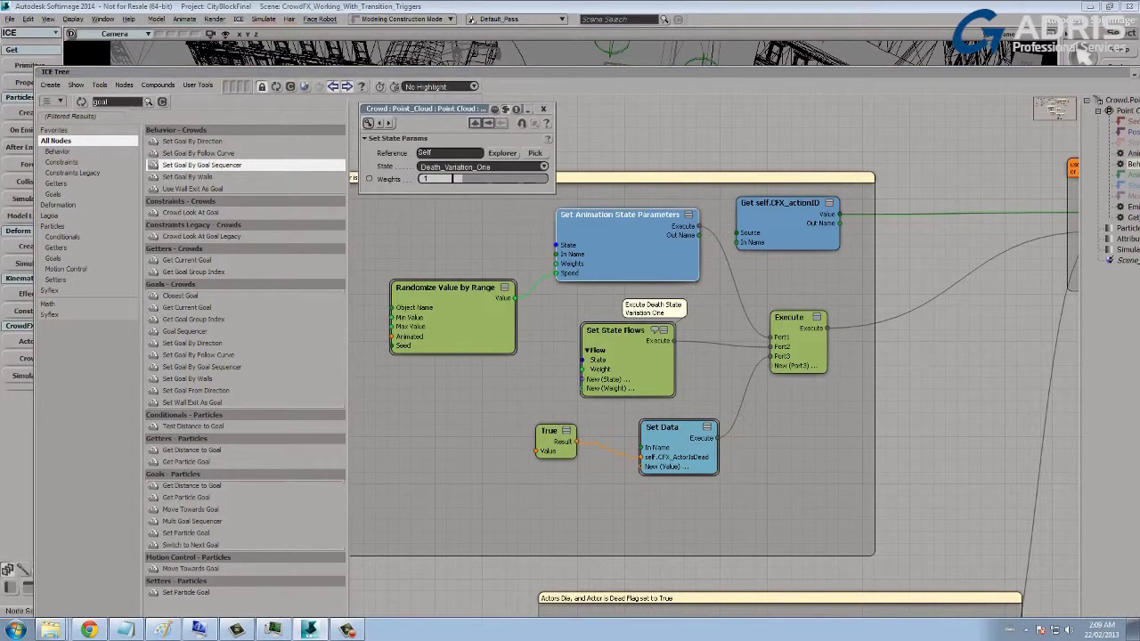
# Inspect the minimum and maximum of the Randomize Value by Range node feeding the death animation's speed, and close its properties.
pyautogui.click(401, 283)
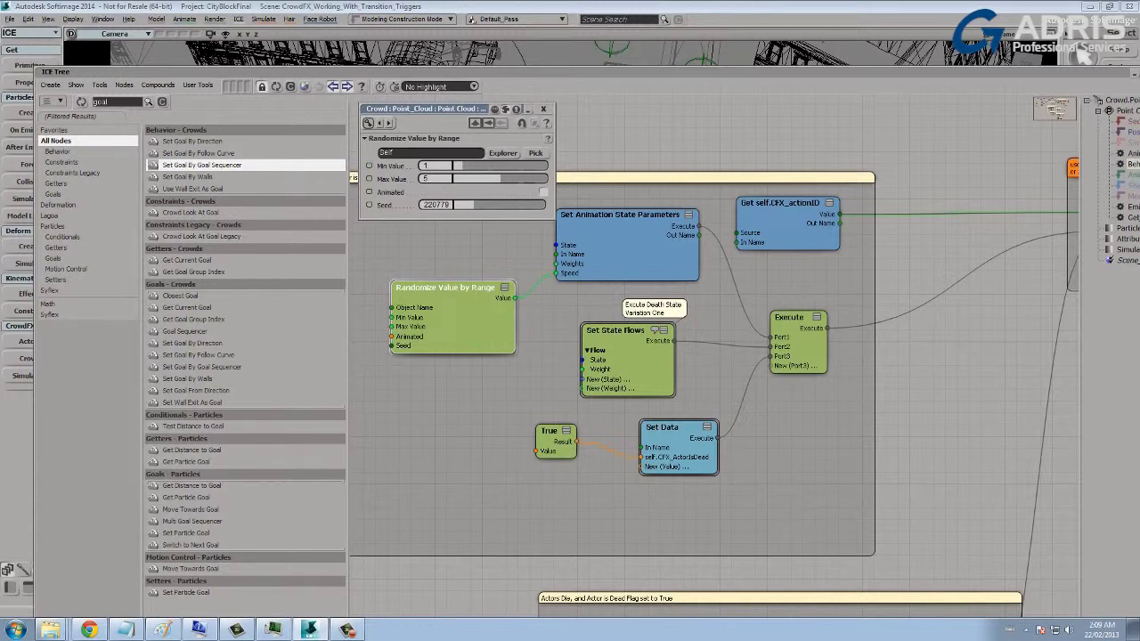
pyautogui.click(426, 166)
pyautogui.write('1')
pyautogui.press('BackSpace')
pyautogui.click(543, 108)
# Review the second Actors Die group and the Select Case node driven by CFX_actionID, and shift the ICE Tree window to uncover the tree list.
pyautogui.moveTo(592, 318); pyautogui.dragTo(589, 198, button='middle')
pyautogui.moveTo(597, 508); pyautogui.dragTo(573, 334, button='middle')
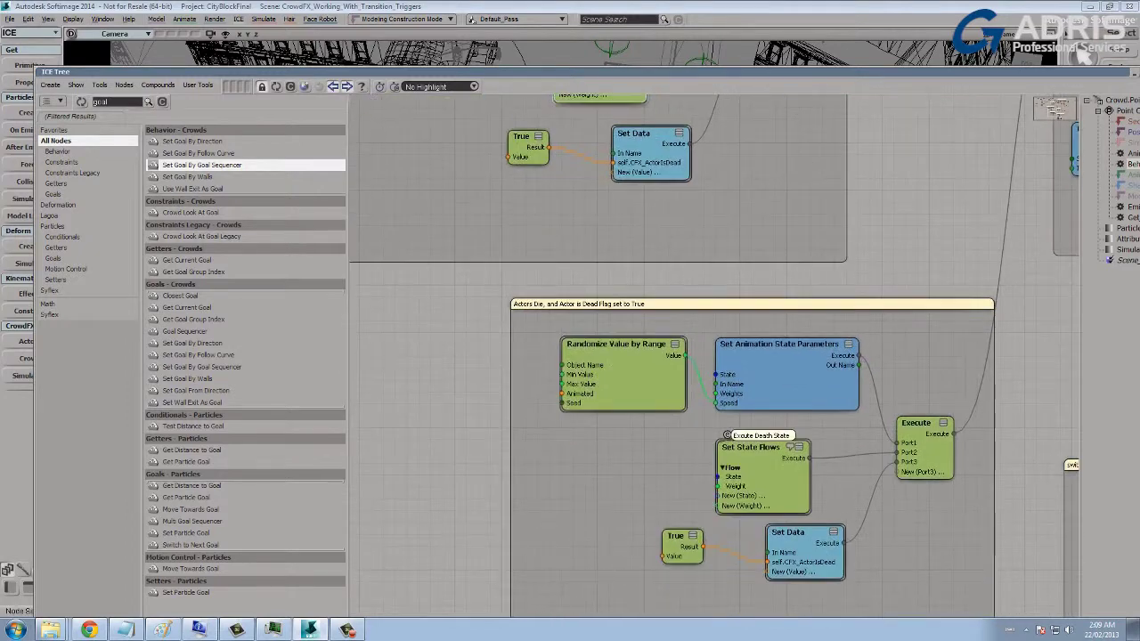
pyautogui.moveTo(724, 383); pyautogui.dragTo(594, 622, button='middle')
pyautogui.moveTo(723, 357); pyautogui.dragTo(602, 447, button='middle')
pyautogui.moveTo(615, 357); pyautogui.dragTo(667, 364, button='middle')
pyautogui.moveTo(557, 251); pyautogui.dragTo(568, 255)
pyautogui.moveTo(723, 357); pyautogui.dragTo(597, 347, button='middle')
pyautogui.moveTo(570, 71); pyautogui.dragTo(444, 56)
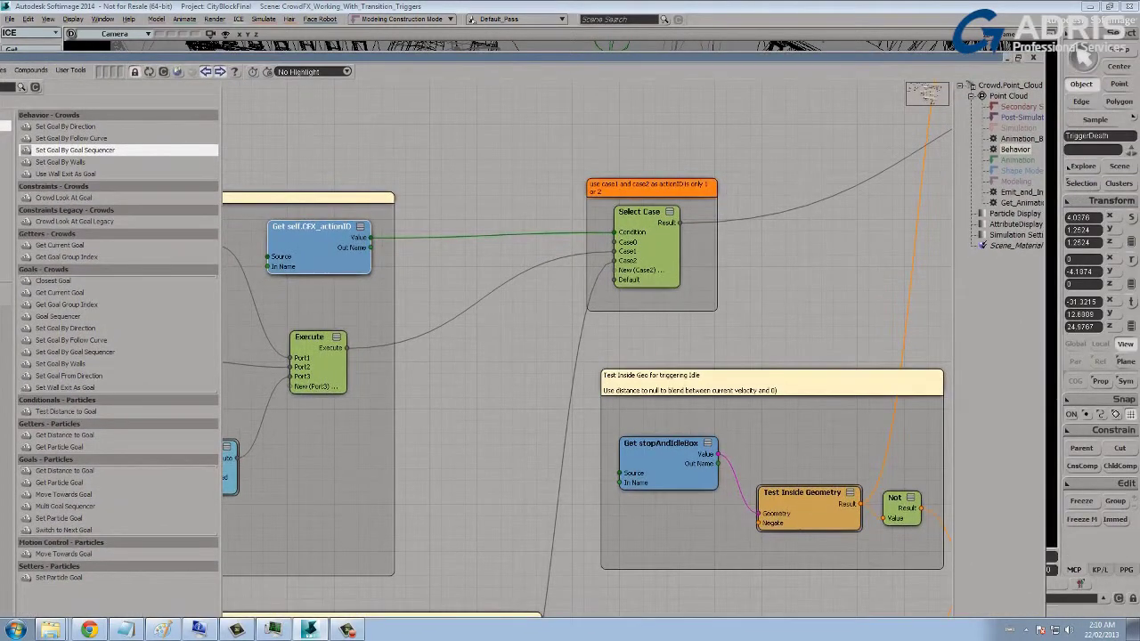
# Open the Emit_and_Initialize tree and go inside its Initialize Crowd Attributes compound to view the action ID setup.
pyautogui.click(1022, 192)
pyautogui.moveTo(515, 602); pyautogui.dragTo(583, 370, button='middle')
pyautogui.scroll(2, 584, 370)
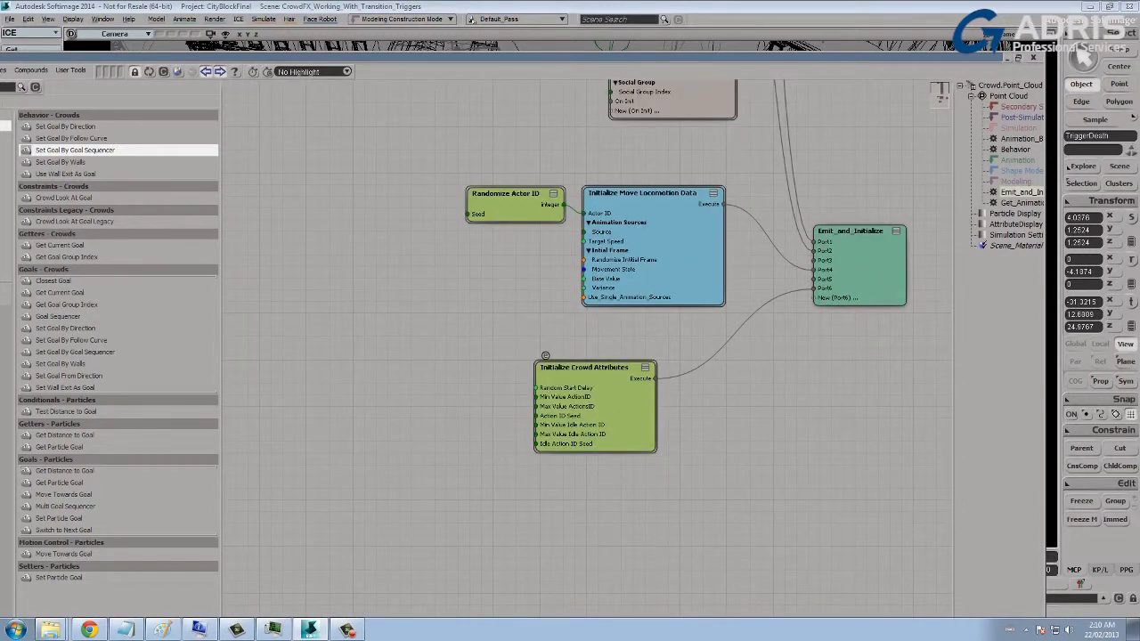
pyautogui.click(546, 356)
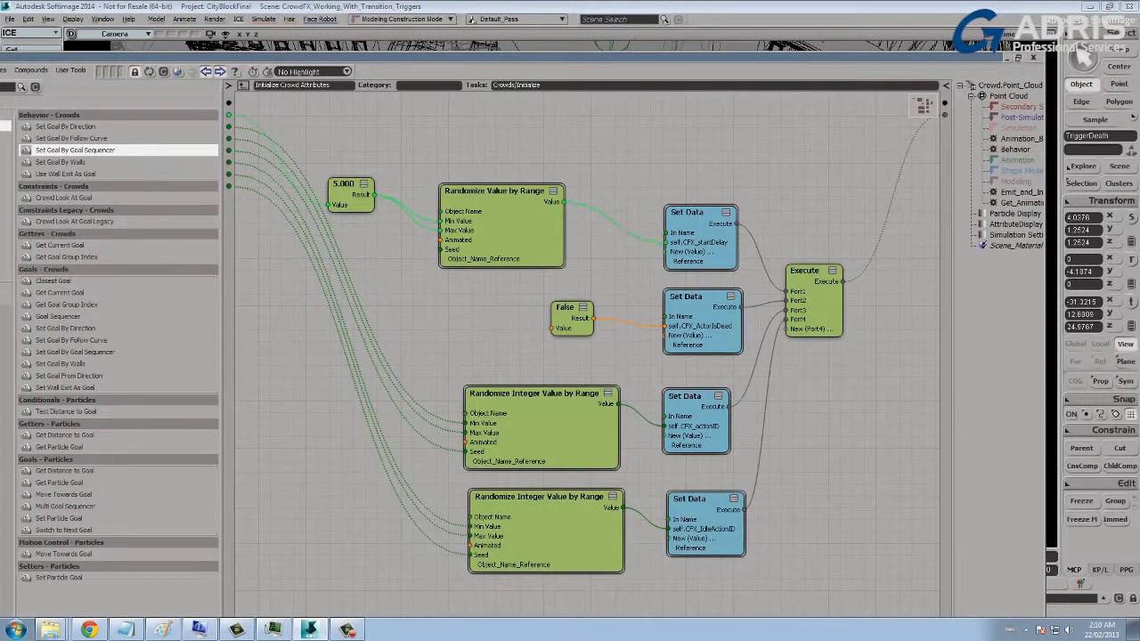
# Inspect the minimum and maximum of the two Randomize Integer Value by Range nodes feeding CFX_actionID and CFX_IdleActionID.
pyautogui.moveTo(671, 376); pyautogui.dragTo(675, 370)
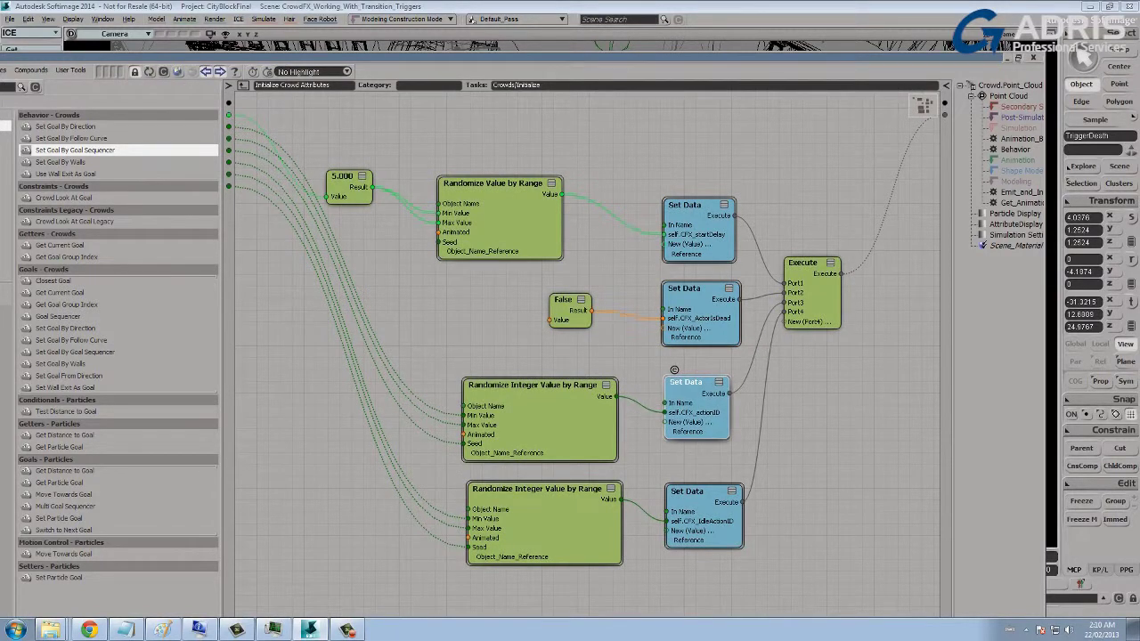
pyautogui.doubleClick(473, 374)
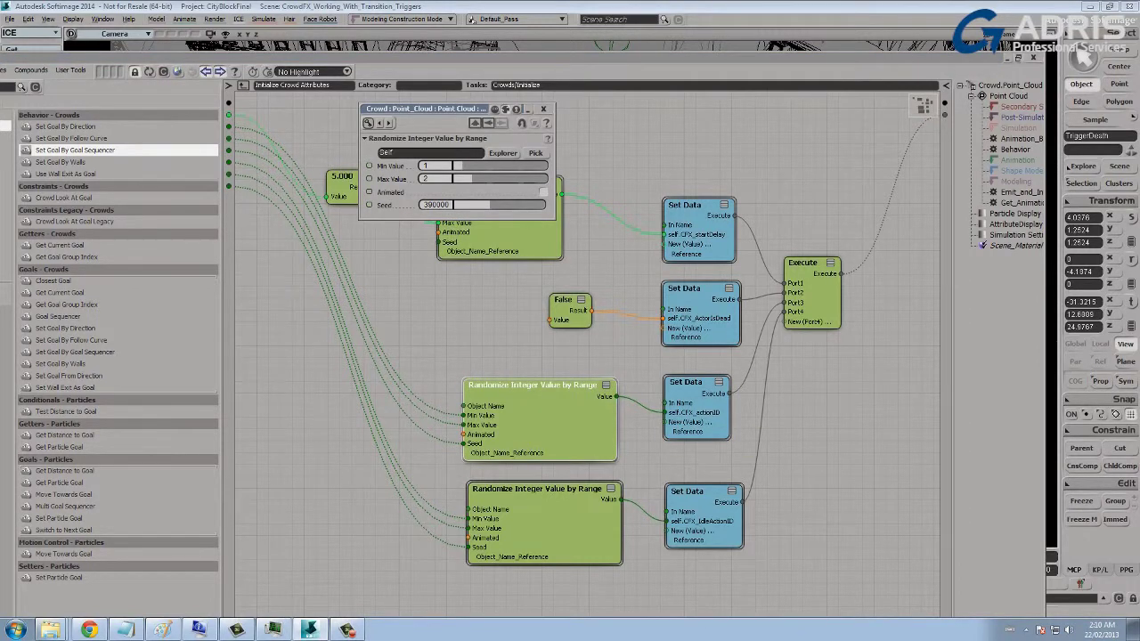
pyautogui.click(544, 109)
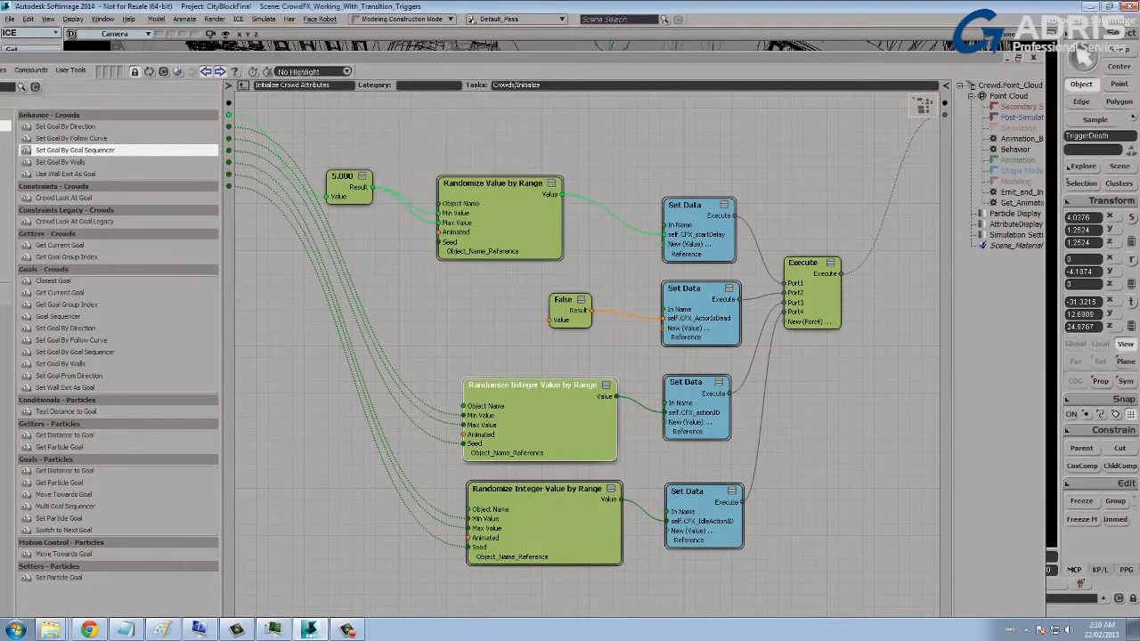
pyautogui.moveTo(676, 479); pyautogui.dragTo(674, 457)
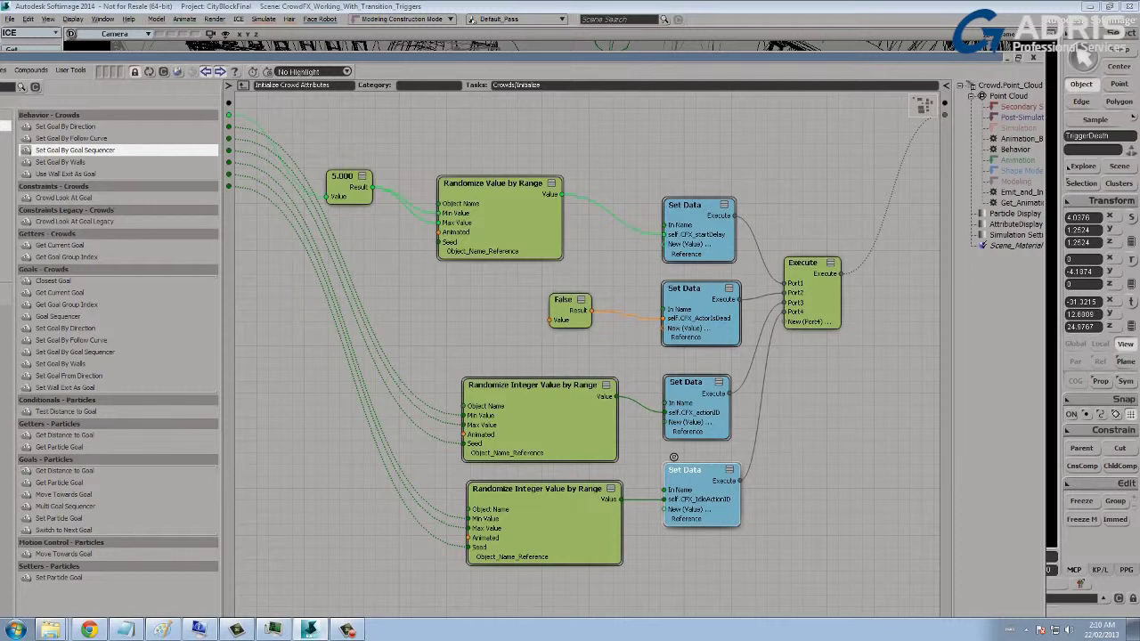
pyautogui.doubleClick(482, 489)
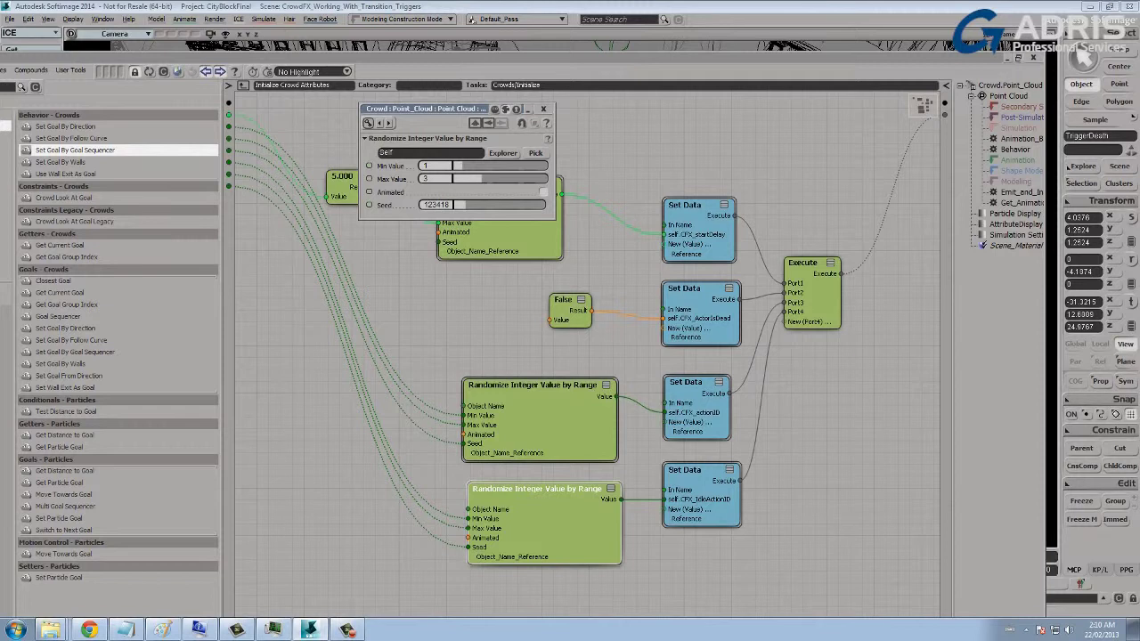
pyautogui.click(543, 108)
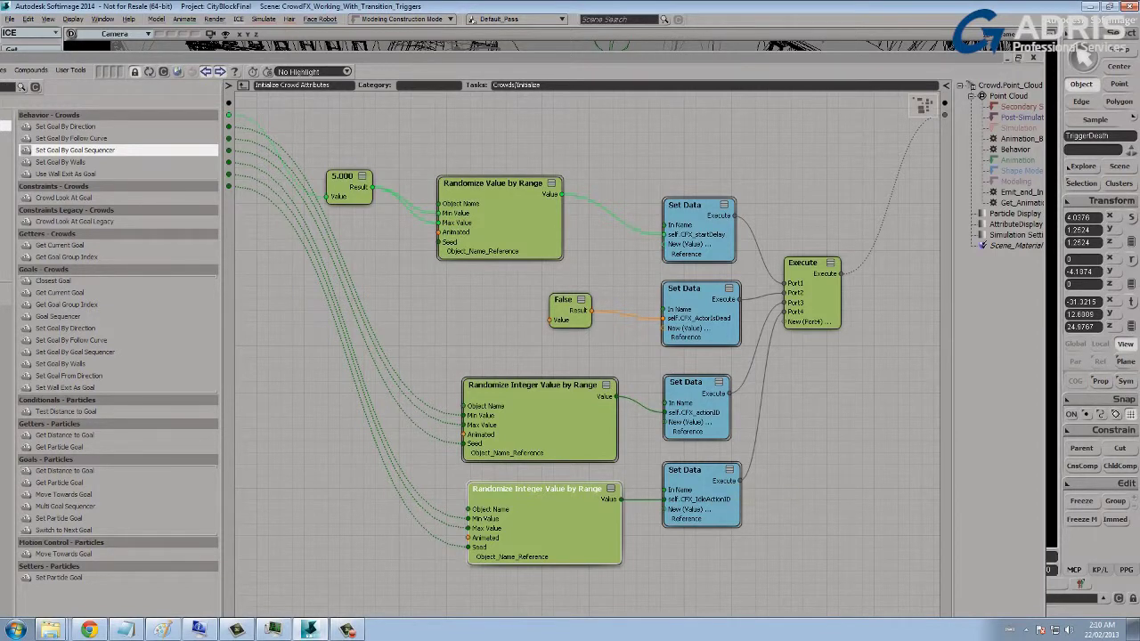
# Return to the Behavior tree and review the "Is Actor Still Alive?" condition and the Select Case node driven by CFX_actionID.
pyautogui.click(1015, 150)
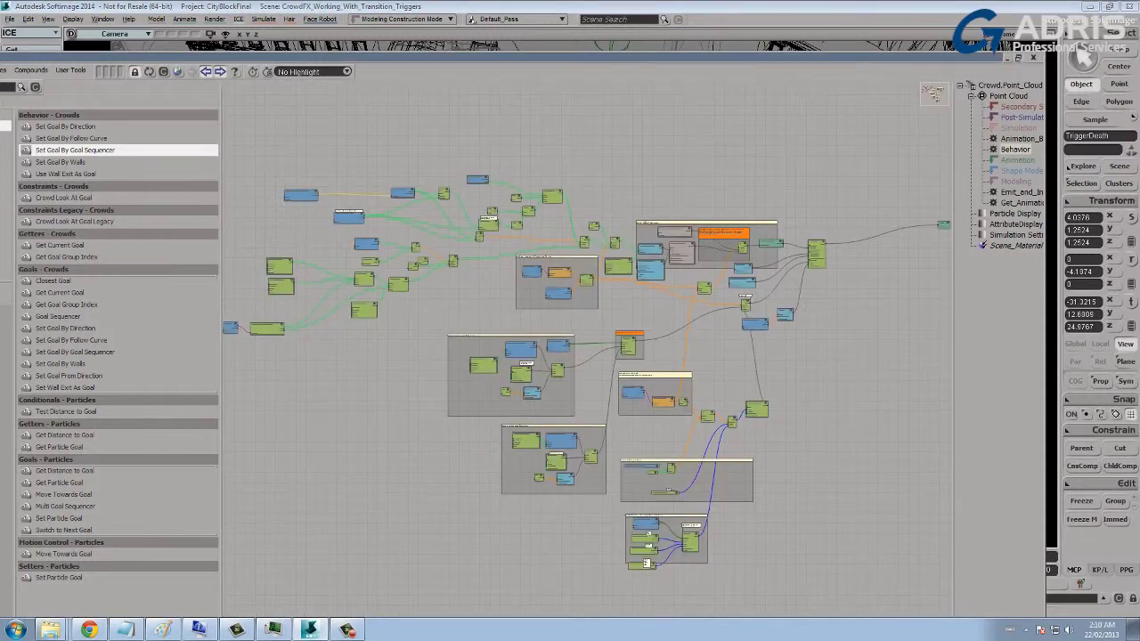
pyautogui.moveTo(701, 462); pyautogui.dragTo(599, 371, button='middle')
pyautogui.scroll(5, 650, 325)
pyautogui.moveTo(661, 85); pyautogui.dragTo(578, 401, button='middle')
pyautogui.scroll(3, 577, 379)
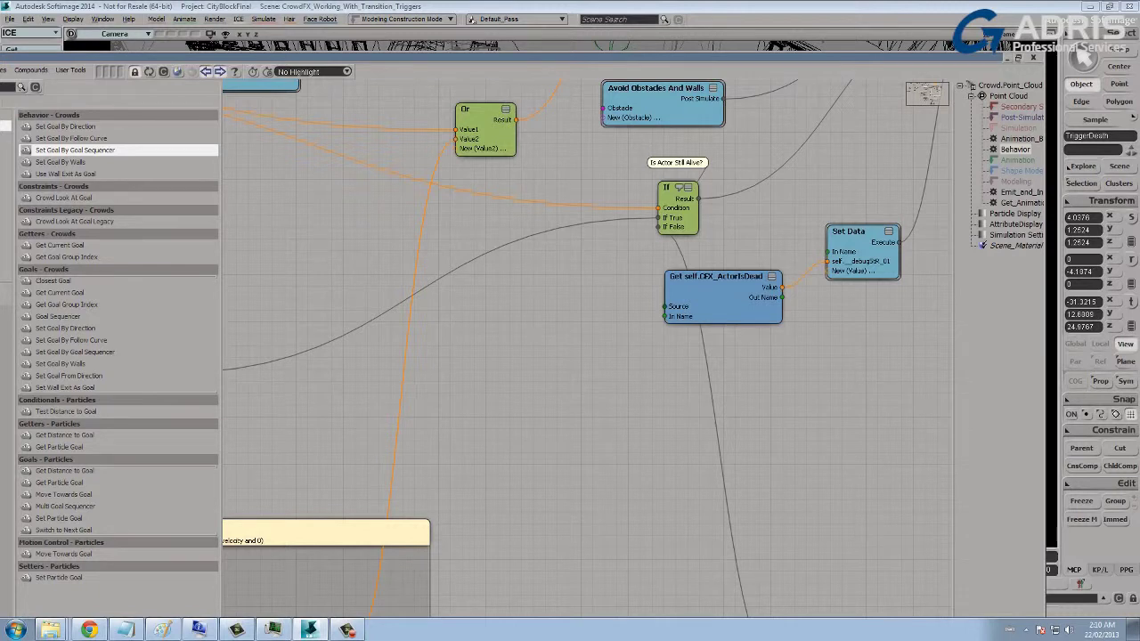
pyautogui.moveTo(577, 378); pyautogui.dragTo(697, 357, button='middle')
pyautogui.moveTo(534, 356); pyautogui.dragTo(908, 256, button='middle')
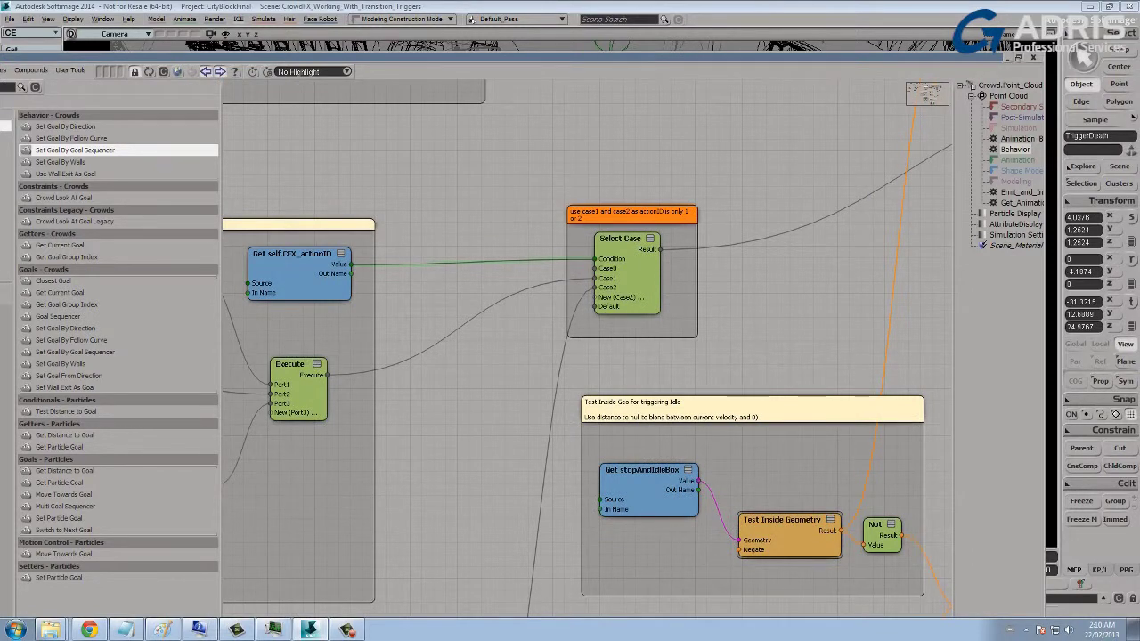
pyautogui.moveTo(802, 293); pyautogui.dragTo(377, 424, button='middle')
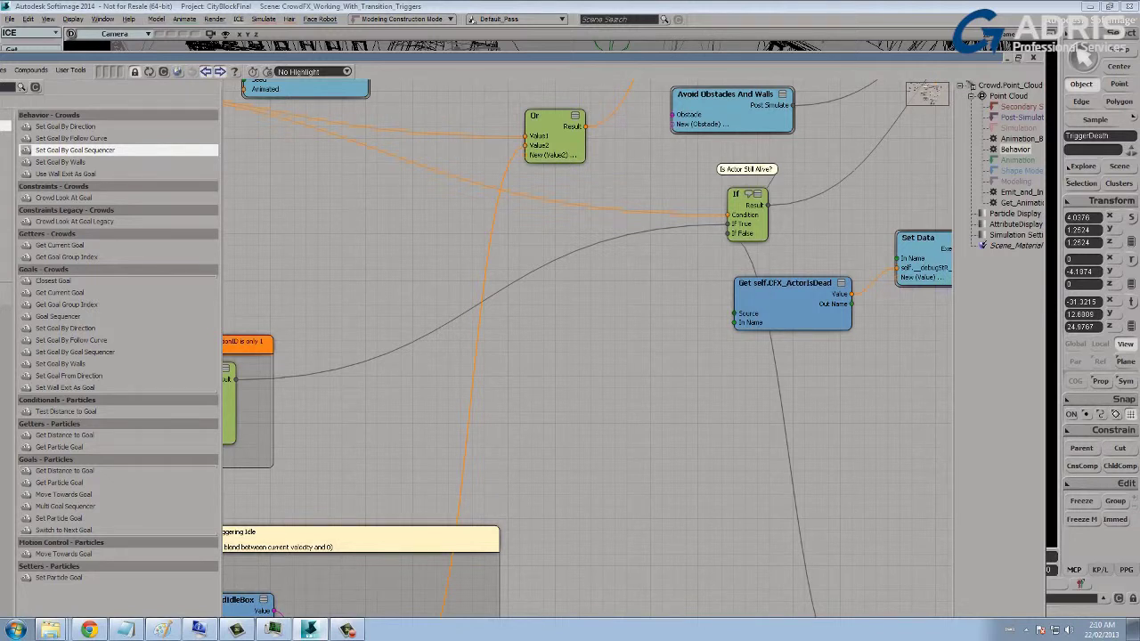
# Follow the alive condition's other branch to Set Animation State and examine the If and And nodes fed by the stopAndIdleBox geometry test.
pyautogui.moveTo(791, 283); pyautogui.dragTo(812, 309)
pyautogui.moveTo(784, 535); pyautogui.dragTo(786, 225, button='middle')
pyautogui.moveTo(796, 355); pyautogui.dragTo(733, 293)
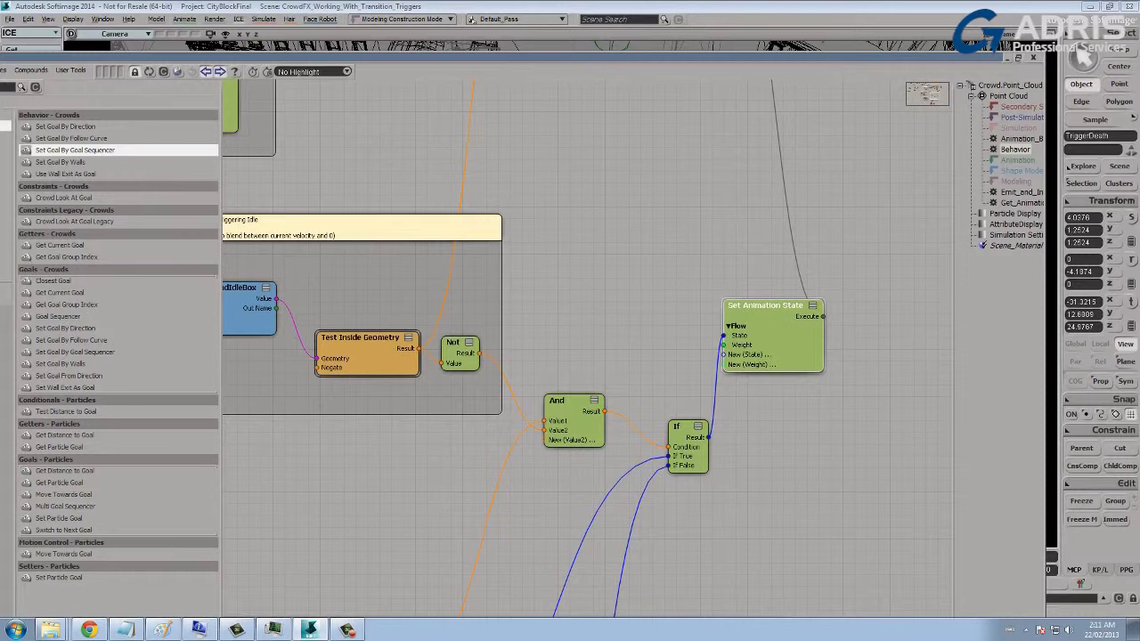
pyautogui.moveTo(383, 339)
pyautogui.mouseDown(button='middle')
pyautogui.moveTo(914, 371)
pyautogui.moveTo(716, 370)
pyautogui.moveTo(378, 342)
pyautogui.mouseUp(button='middle')
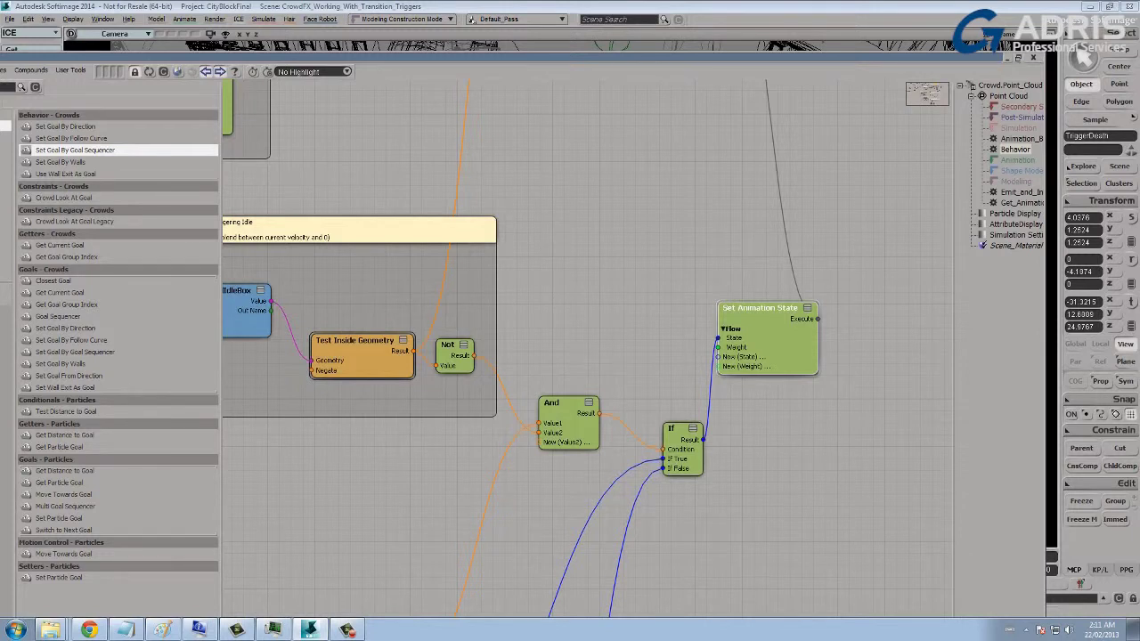
pyautogui.moveTo(759, 308); pyautogui.dragTo(749, 305)
pyautogui.moveTo(675, 392); pyautogui.dragTo(756, 344, button='middle')
pyautogui.moveTo(751, 380); pyautogui.dragTo(736, 362)
pyautogui.moveTo(402, 279); pyautogui.dragTo(437, 280, button='middle')
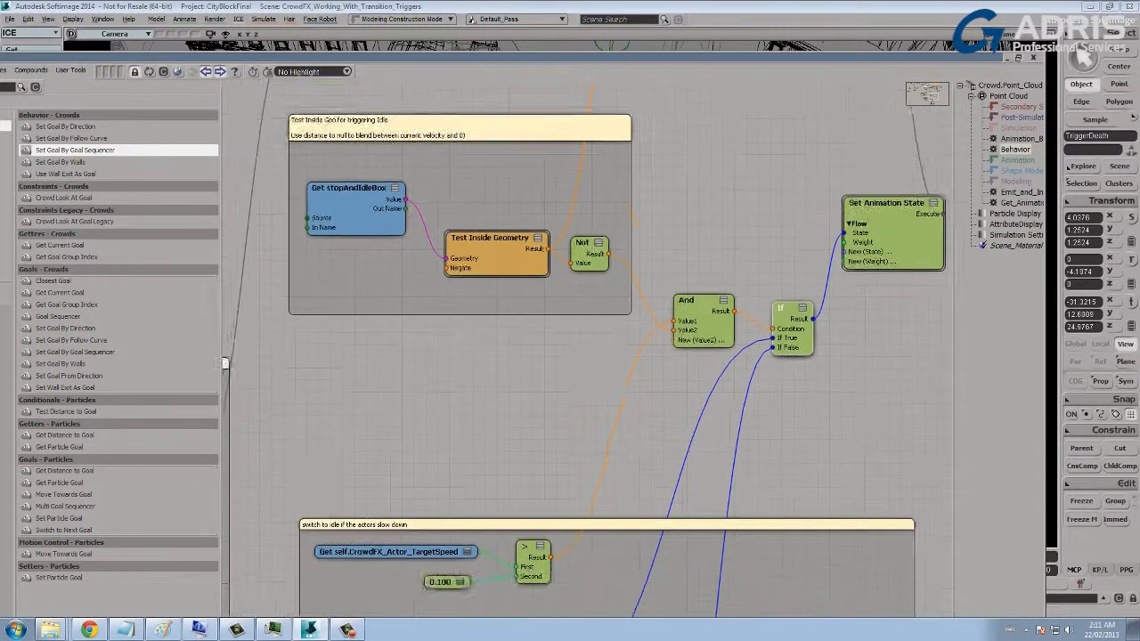
# Inspect the state chosen in the Move Animation State Selector of the slow-down group, and close its properties.
pyautogui.moveTo(570, 401); pyautogui.dragTo(583, 310, button='middle')
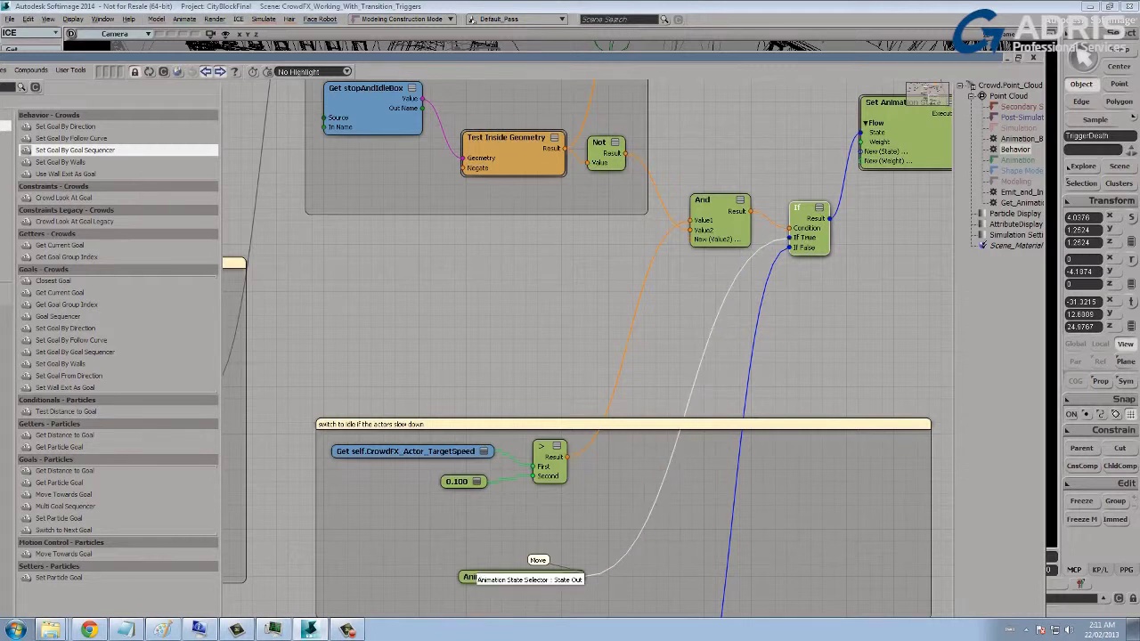
pyautogui.moveTo(606, 534); pyautogui.dragTo(657, 341, button='middle')
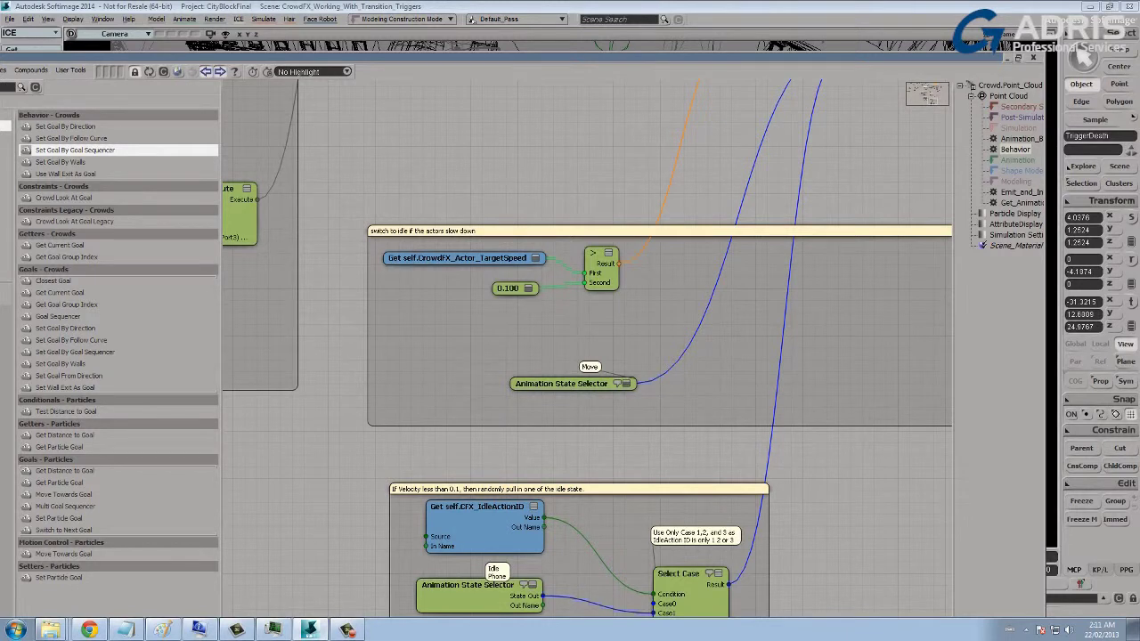
pyautogui.doubleClick(571, 384)
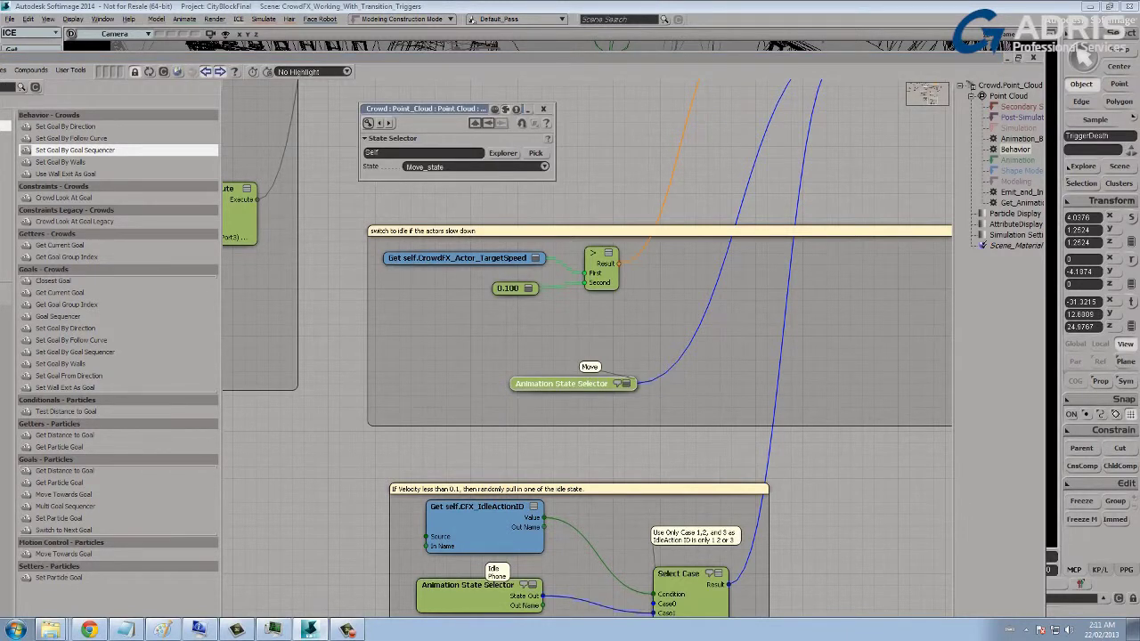
pyautogui.click(544, 108)
pyautogui.moveTo(552, 161); pyautogui.dragTo(553, 377, button='middle')
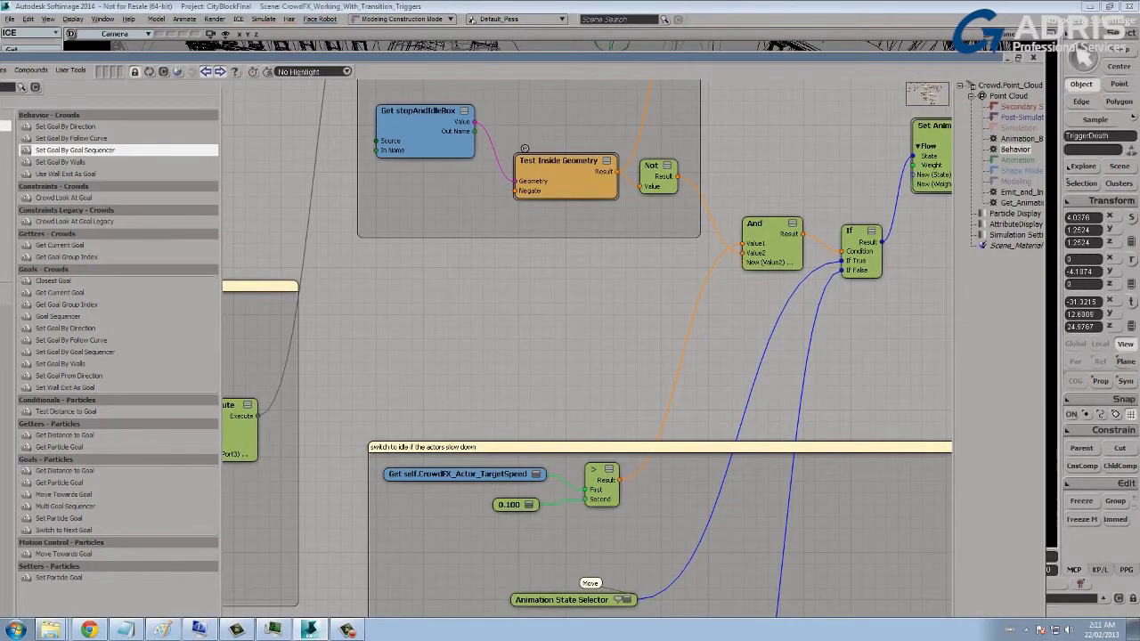
# Review the Test Inside Geometry check for idling and the group that randomly pulls in an idle state.
pyautogui.scroll(-1, 563, 174)
pyautogui.moveTo(563, 174); pyautogui.dragTo(385, 513, button='middle')
pyautogui.moveTo(477, 535); pyautogui.dragTo(579, 178, button='middle')
pyautogui.moveTo(498, 499); pyautogui.dragTo(598, 170, button='middle')
pyautogui.scroll(1, 581, 354)
pyautogui.moveTo(581, 354); pyautogui.dragTo(592, 334, button='middle')
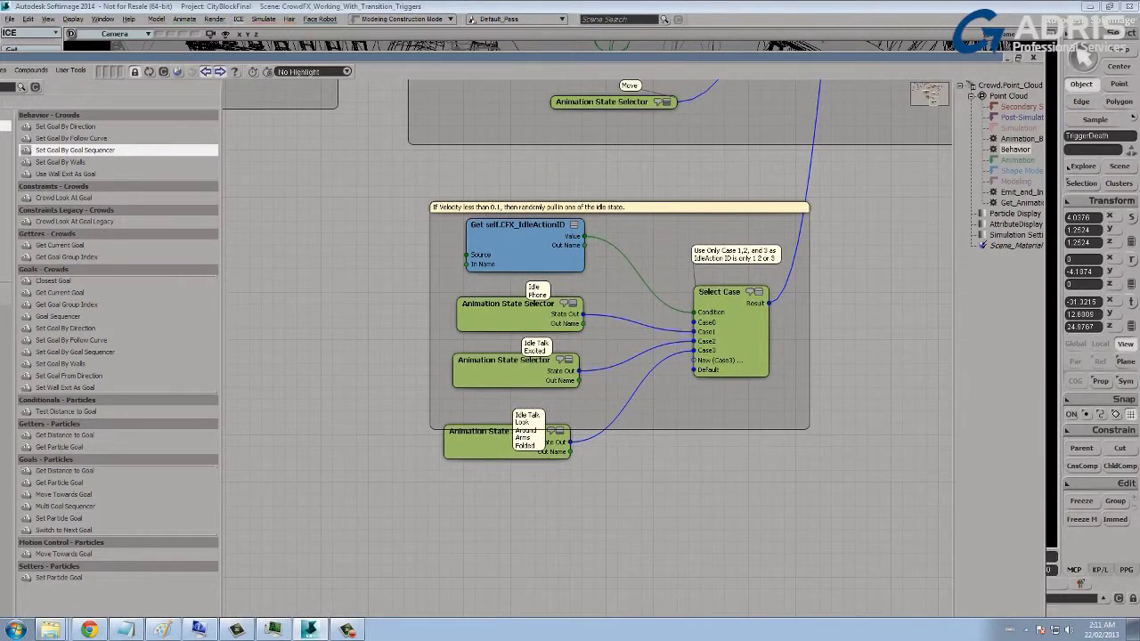
# Trace the If node that feeds Set Animation State back down to the Select Case node driven by CFX_IdleActionID.
pyautogui.moveTo(605, 294); pyautogui.dragTo(518, 521, button='middle')
pyautogui.scroll(-2, 584, 348)
pyautogui.moveTo(606, 267); pyautogui.dragTo(558, 393, button='middle')
pyautogui.scroll(2, 583, 349)
pyautogui.moveTo(688, 298); pyautogui.dragTo(690, 301)
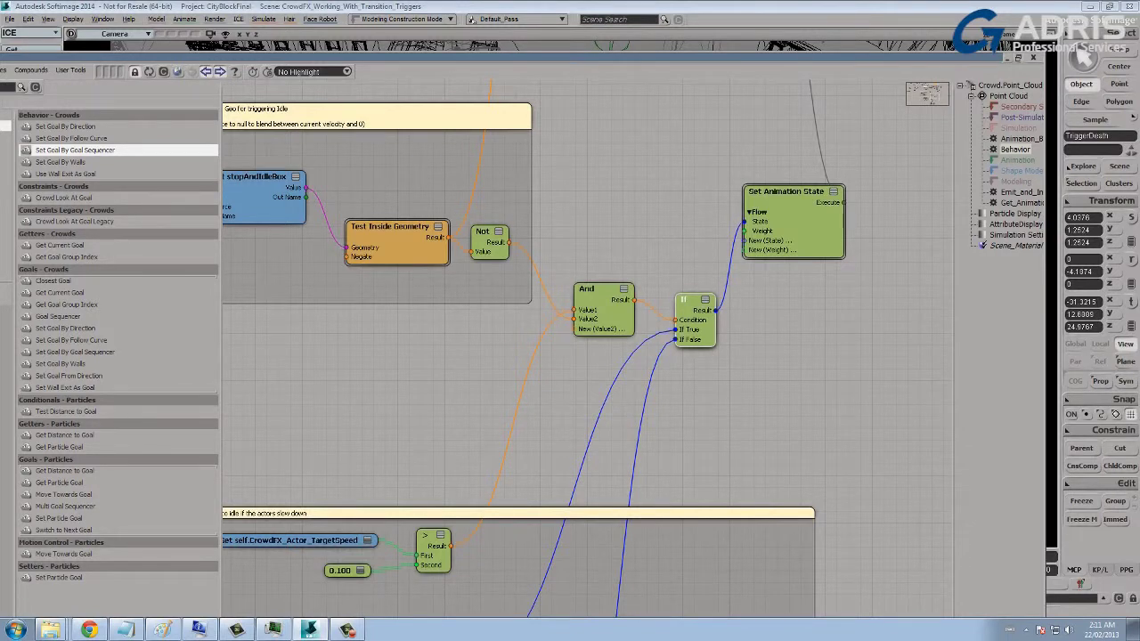
pyautogui.moveTo(552, 610); pyautogui.dragTo(707, 17, button='middle')
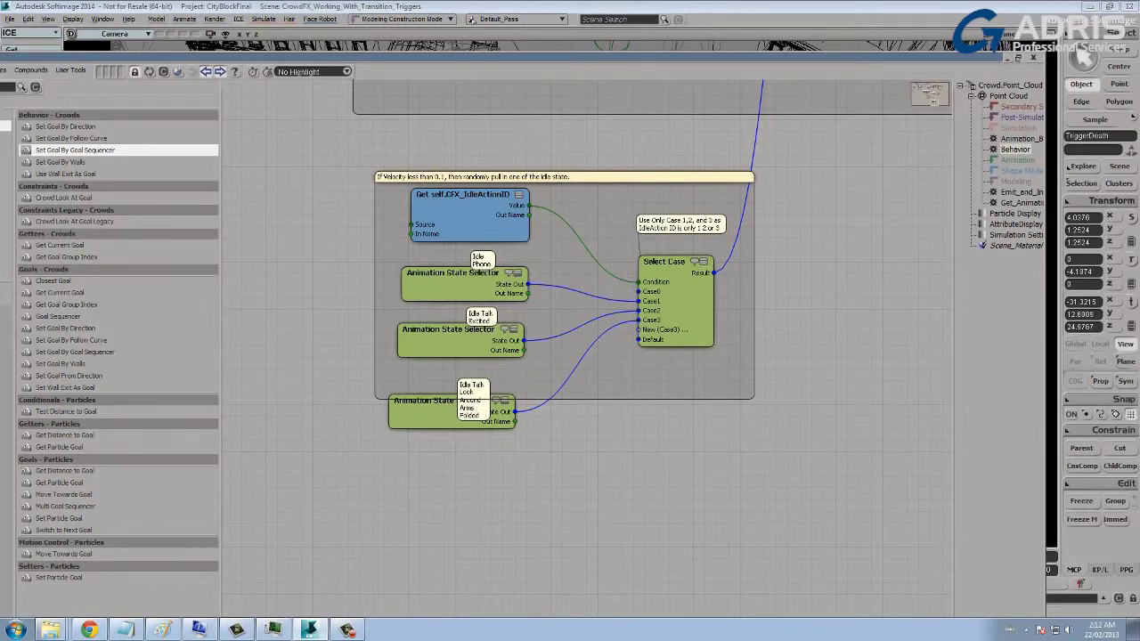
# Inspect the states of the Idle Phone, Idle Talk Excited and Look Around Arms Folded selectors, and close the properties.
pyautogui.doubleClick(456, 285)
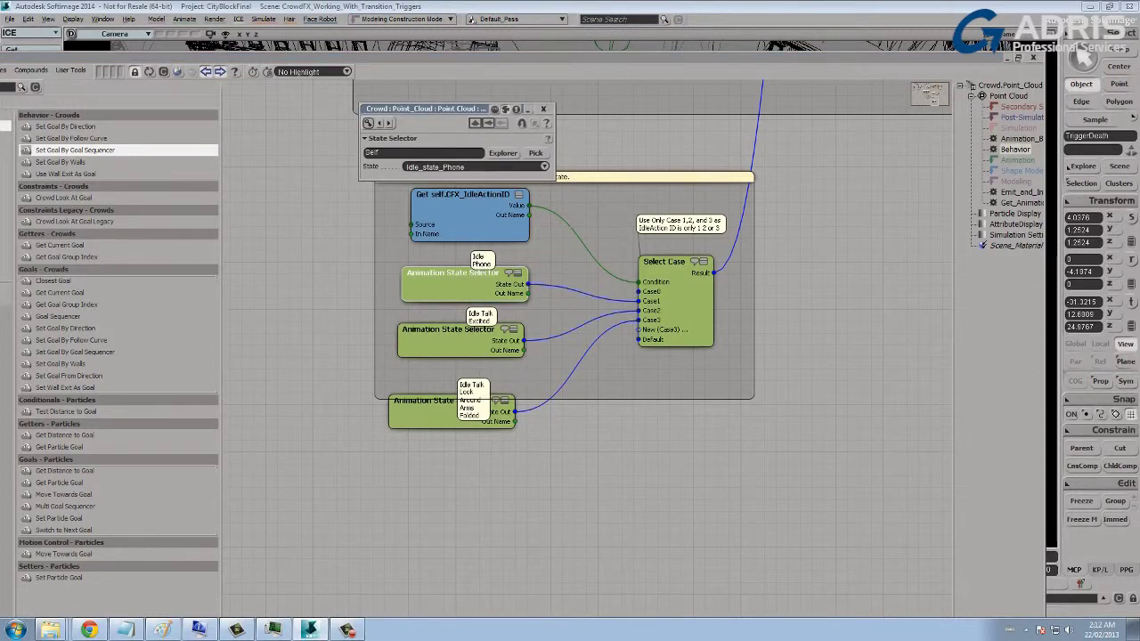
pyautogui.doubleClick(453, 342)
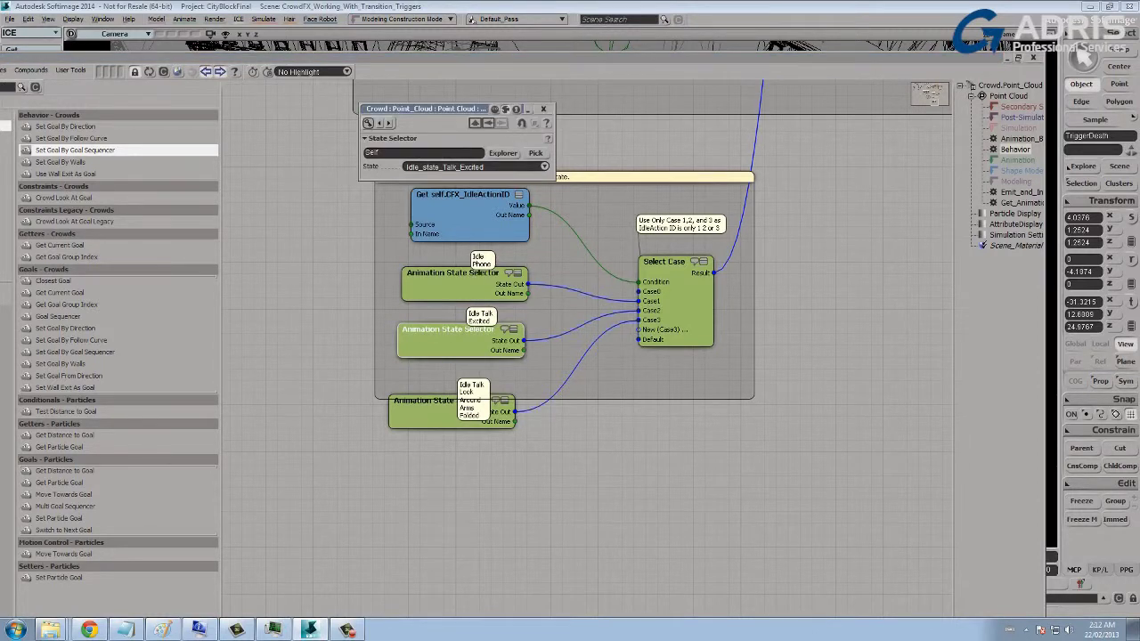
pyautogui.doubleClick(432, 415)
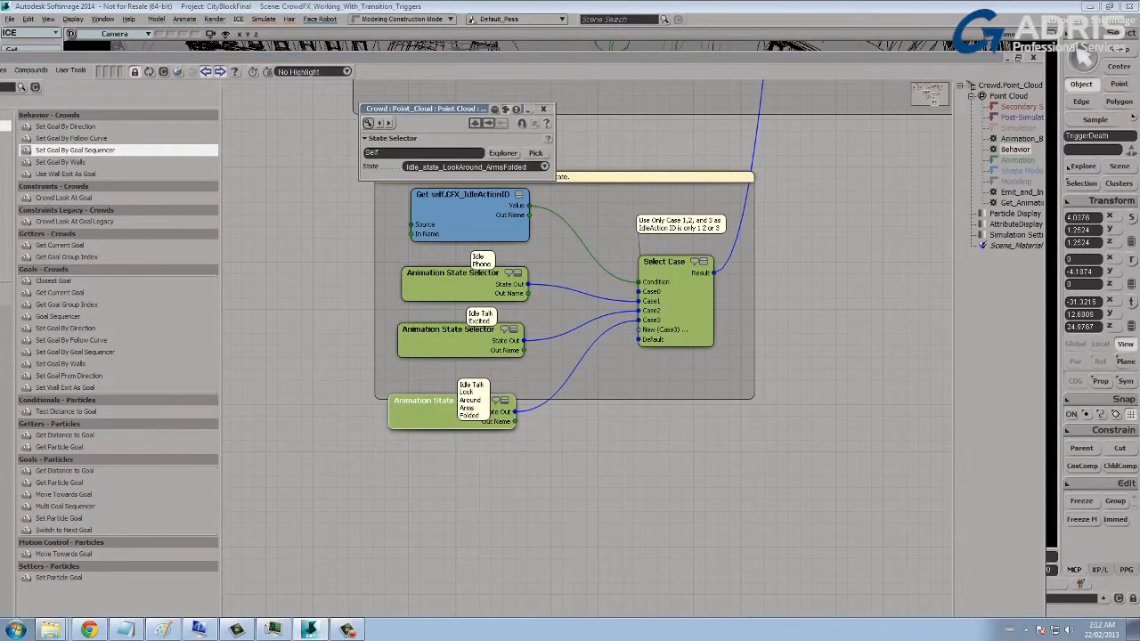
pyautogui.click(543, 109)
# Leave the ICE tree for the Camera view of the street, play the simulation from the start and minimize the Explorer.
pyautogui.scroll(-3, 577, 370)
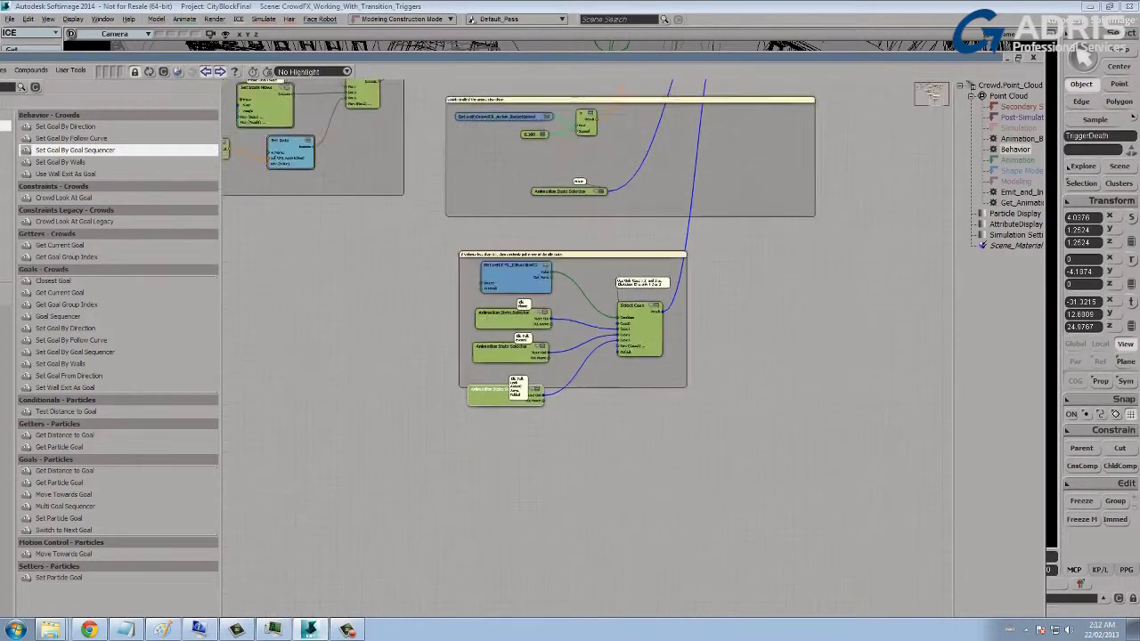
pyautogui.moveTo(577, 369); pyautogui.dragTo(567, 591, button='middle')
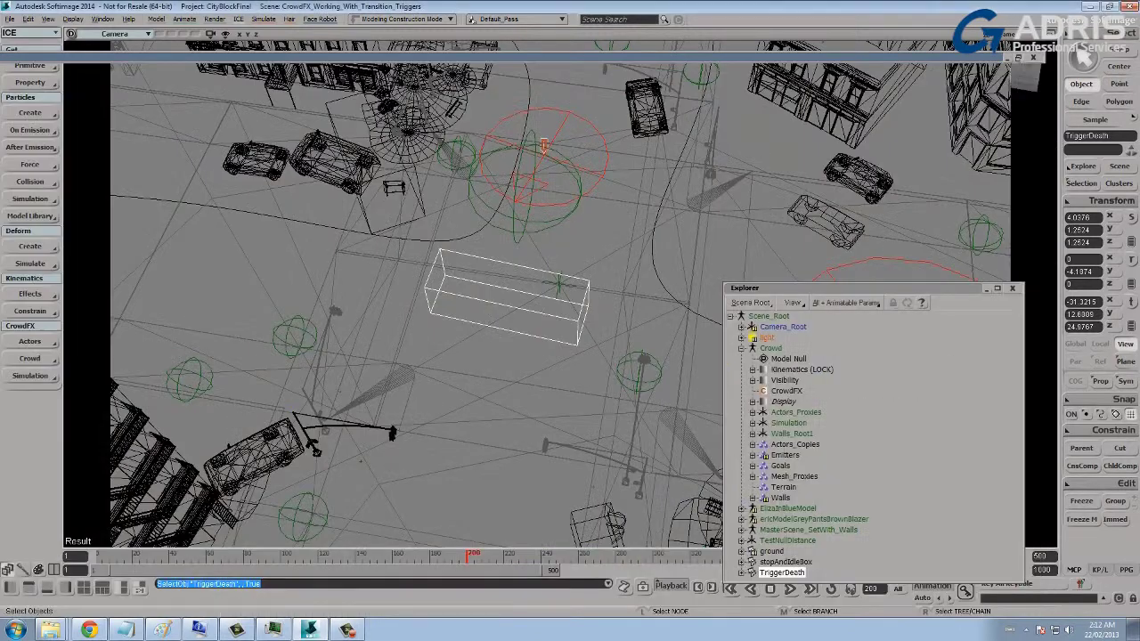
pyautogui.scroll(-3, 561, 307)
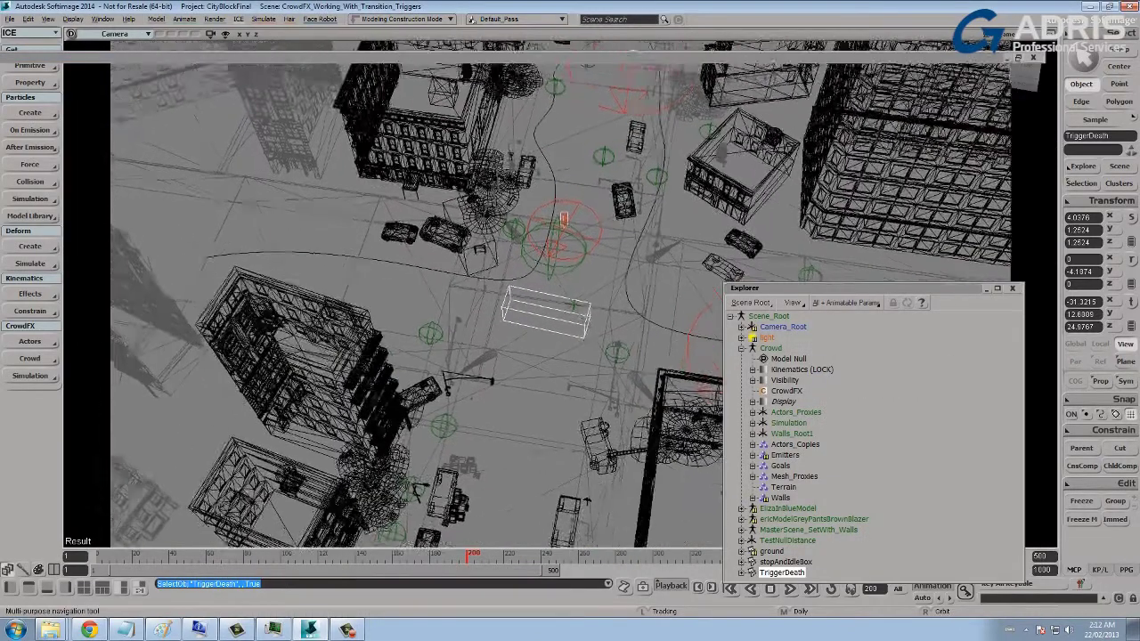
pyautogui.scroll(2, 562, 307)
pyautogui.moveTo(570, 214); pyautogui.dragTo(460, 427)
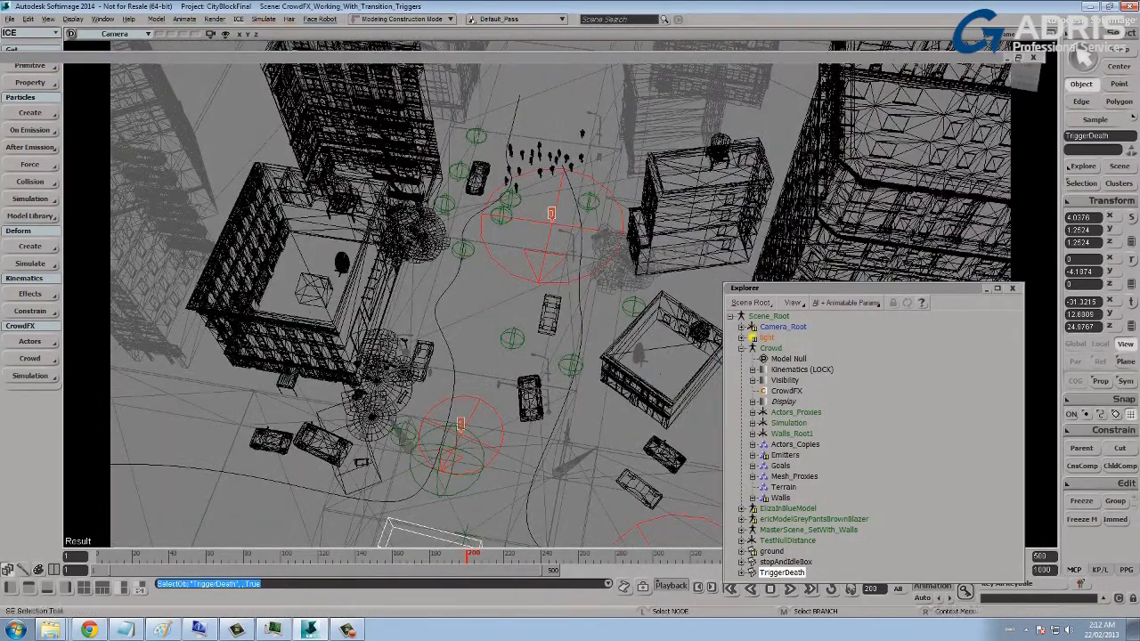
pyautogui.click(791, 591)
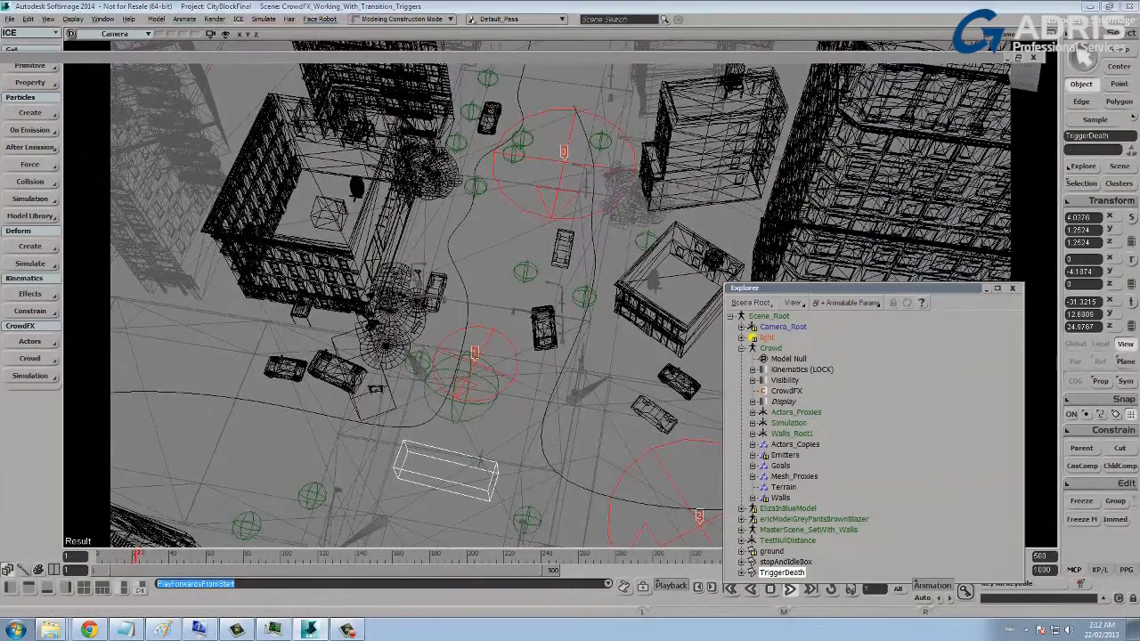
pyautogui.click(986, 289)
# Move the TriggerDeath box up the street into the path of the approaching crowd while the simulation plays.
pyautogui.press('space')
pyautogui.press('v')
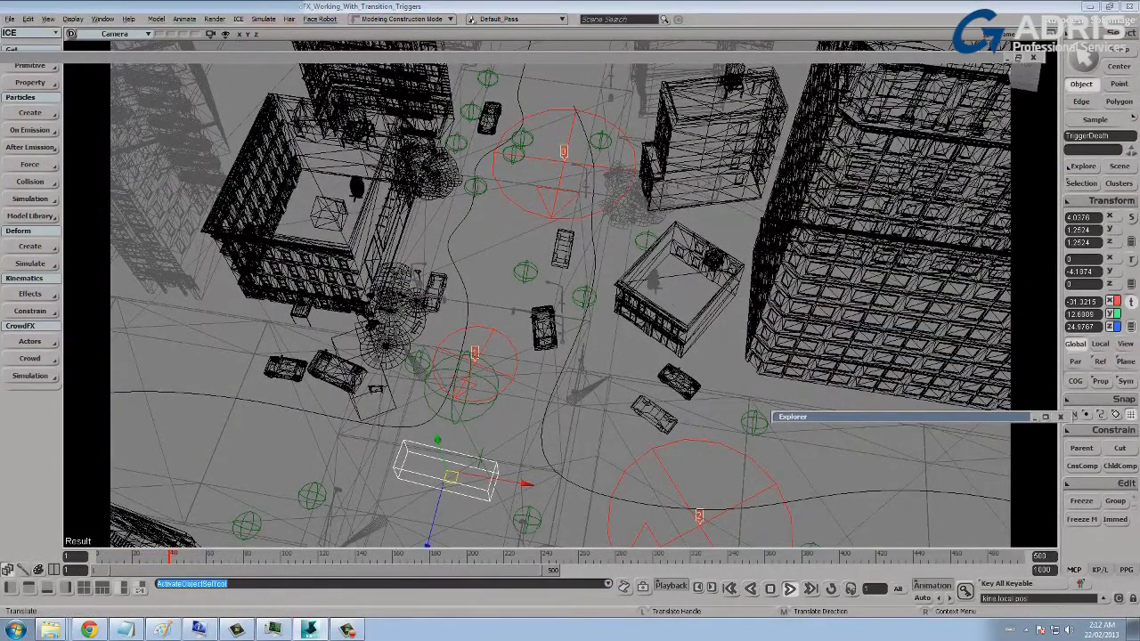
pyautogui.moveTo(452, 478); pyautogui.dragTo(531, 118)
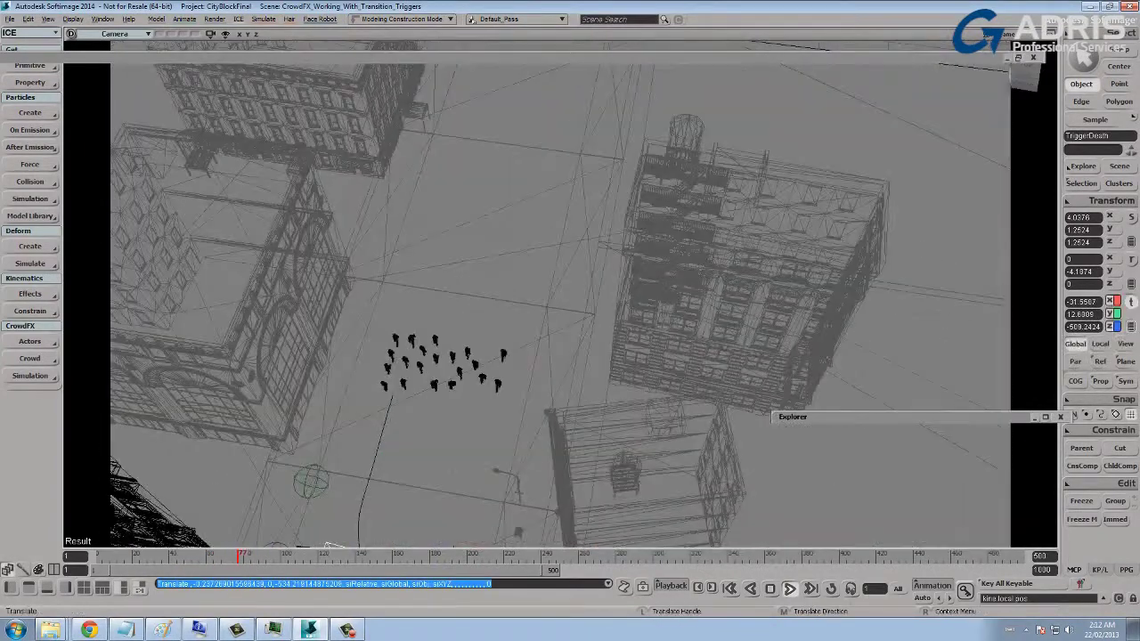
pyautogui.moveTo(419, 499); pyautogui.dragTo(570, 290)
pyautogui.moveTo(571, 289); pyautogui.dragTo(557, 267, button='right')
pyautogui.moveTo(548, 292); pyautogui.dragTo(499, 360)
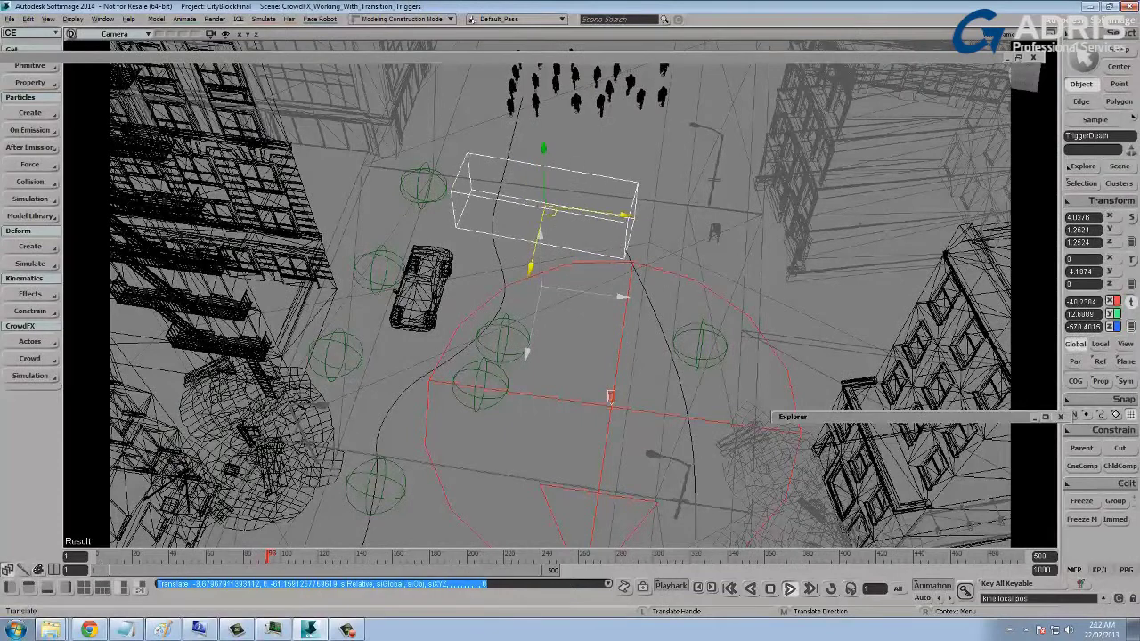
pyautogui.press('s')
pyautogui.moveTo(499, 361); pyautogui.dragTo(357, 374, button='right')
pyautogui.press('space')
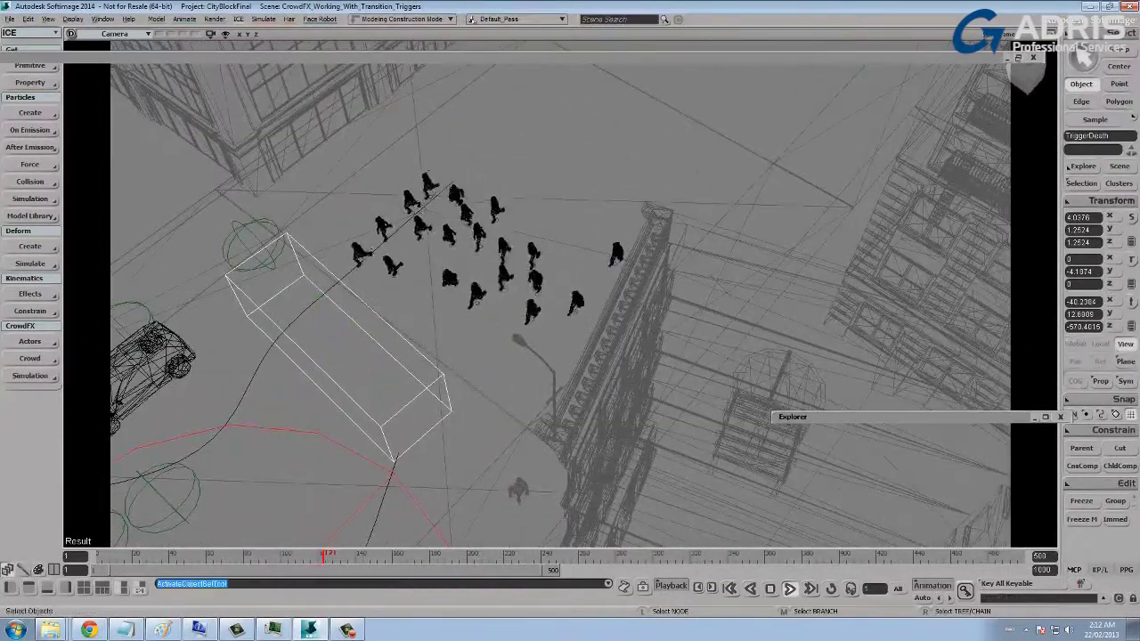
# Set the Camera view to textured display and stop the playback at frame 357.
pyautogui.click(1005, 34)
pyautogui.click(963, 229)
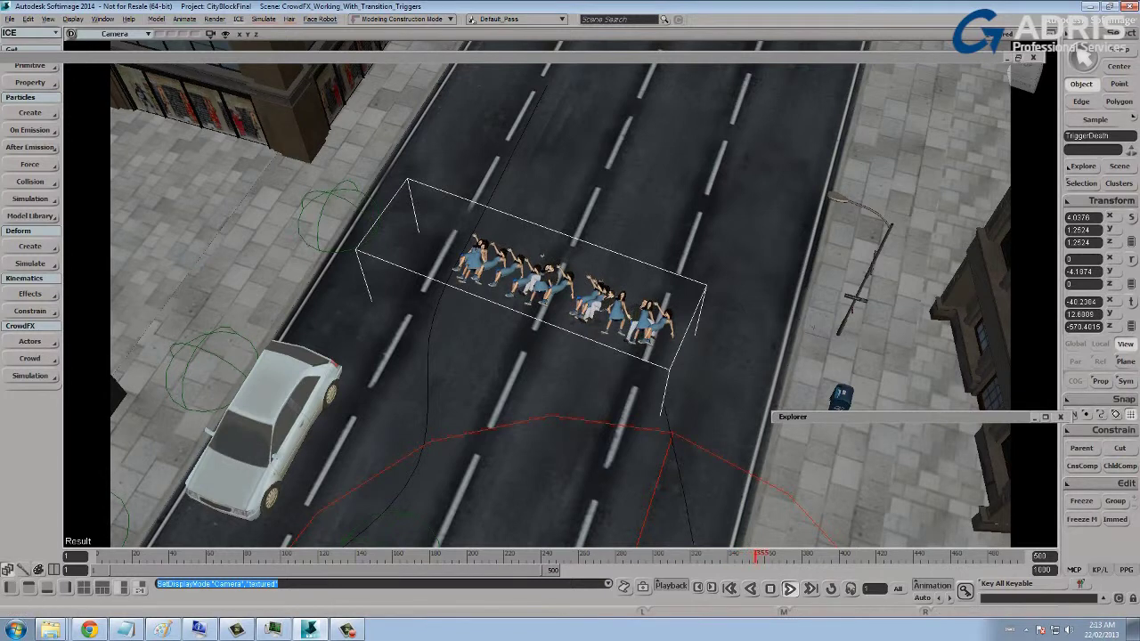
pyautogui.press('Up')
# Move the TriggerDeath box back down the street to the intersection beside the crosswalk.
pyautogui.scroll(-5, 558, 294)
pyautogui.press('v')
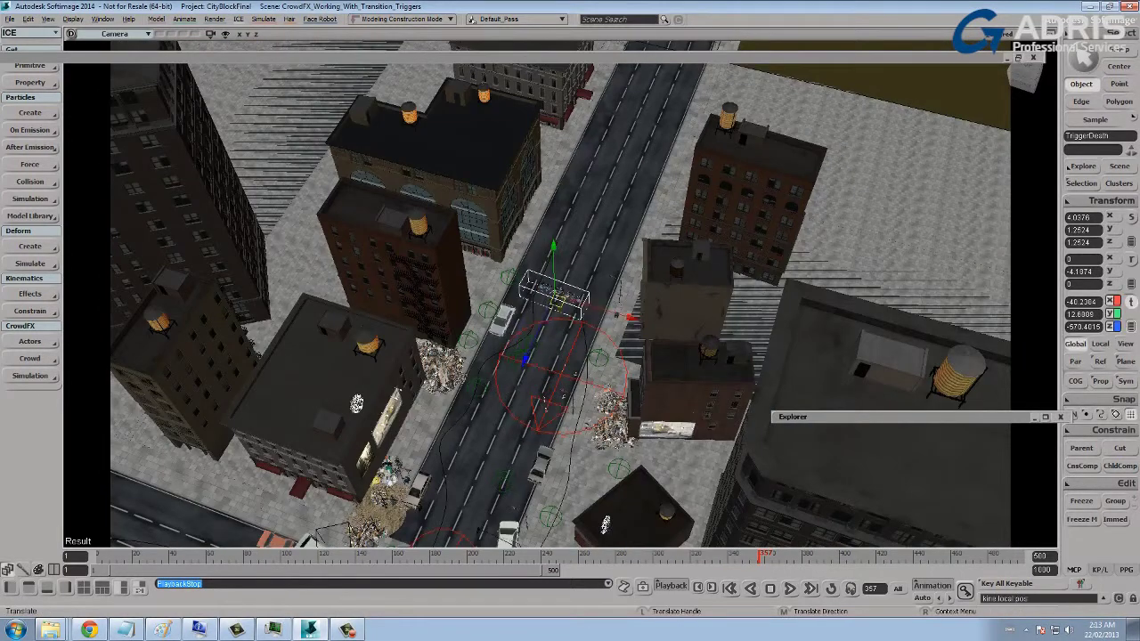
pyautogui.moveTo(527, 360); pyautogui.dragTo(439, 545)
pyautogui.press('s')
pyautogui.moveTo(439, 542); pyautogui.dragTo(468, 504)
pyautogui.press('space')
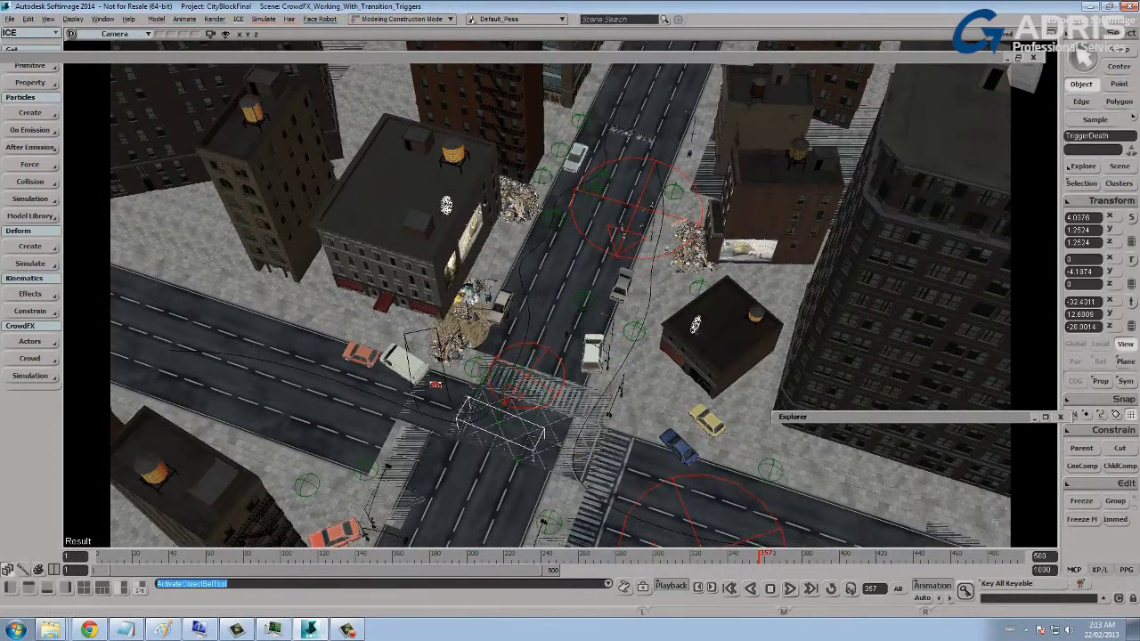
# Stop the playback and move the TestNullDistance null from the crosswalk to the middle of the intersection.
pyautogui.click(791, 588)
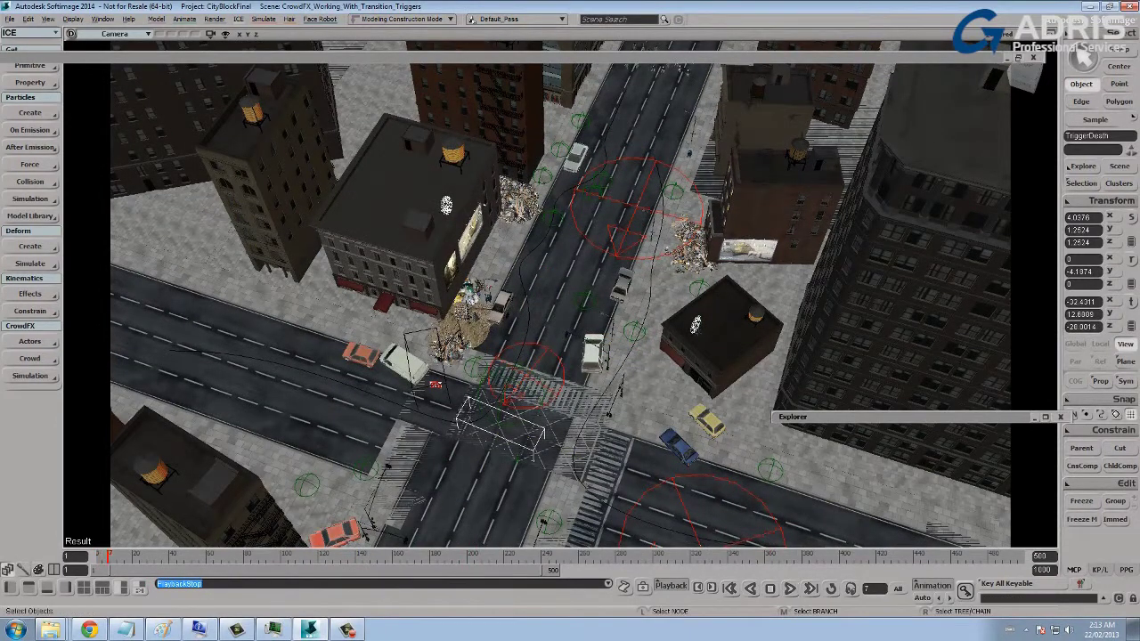
pyautogui.press('s')
pyautogui.moveTo(501, 421); pyautogui.dragTo(584, 390)
pyautogui.moveTo(584, 390); pyautogui.dragTo(605, 405, button='middle')
pyautogui.moveTo(606, 406); pyautogui.dragTo(599, 242)
pyautogui.moveTo(599, 242); pyautogui.dragTo(550, 465, button='middle')
pyautogui.moveTo(551, 465); pyautogui.dragTo(551, 488)
pyautogui.scroll(4, 551, 489)
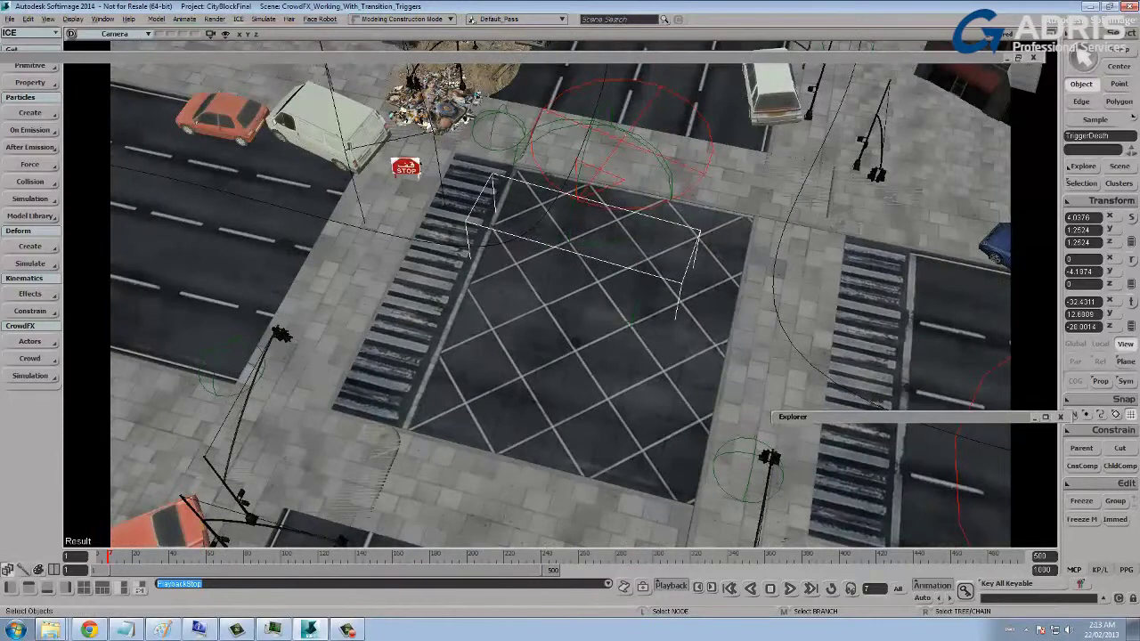
pyautogui.click(581, 178)
pyautogui.press('v')
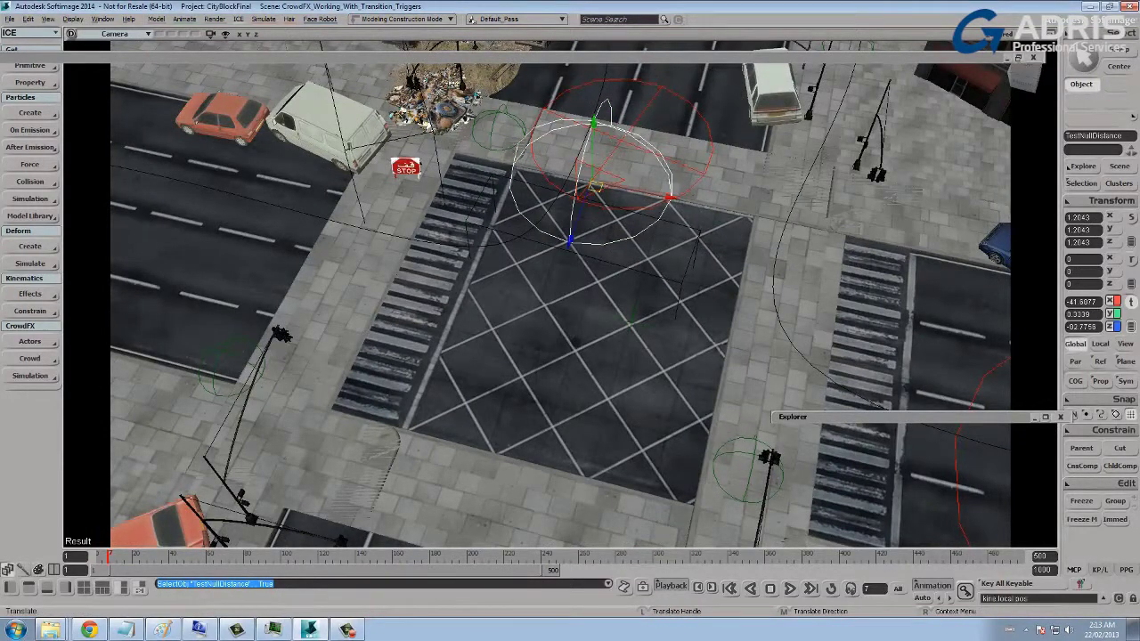
pyautogui.moveTo(600, 198); pyautogui.dragTo(602, 378)
pyautogui.press('space')
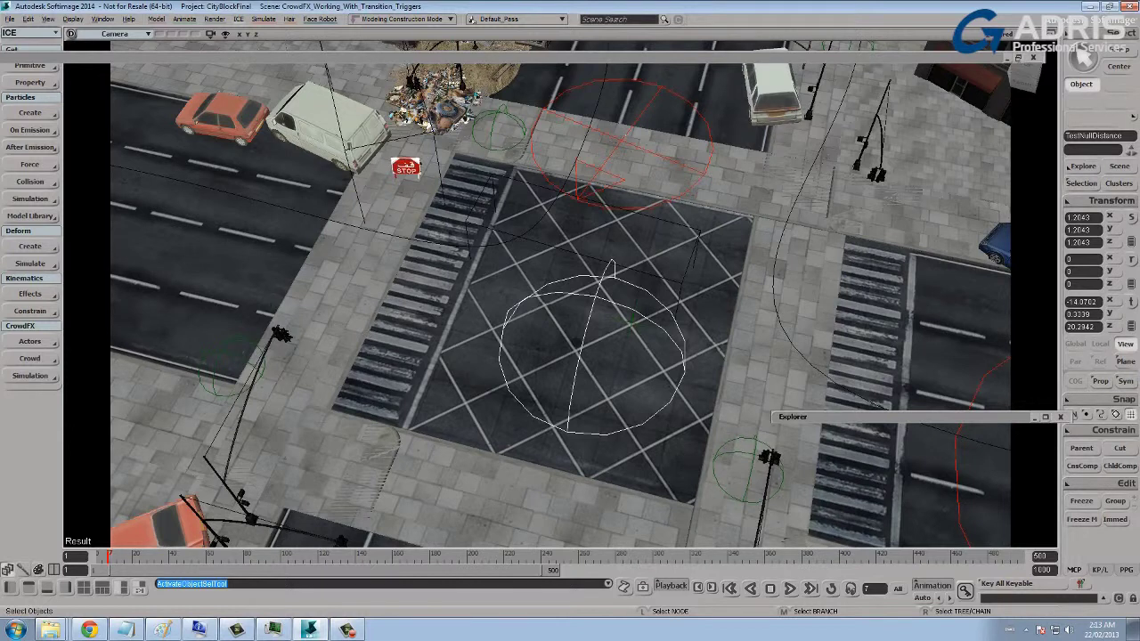
# Reopen the ICE tree and examine the If nodes feeding Set Goal From Direction, beside the Set Goal By Goal Sequencer node.
pyautogui.scroll(-4, 570, 321)
pyautogui.moveTo(570, 303); pyautogui.dragTo(539, 369)
pyautogui.doubleClick(534, 58)
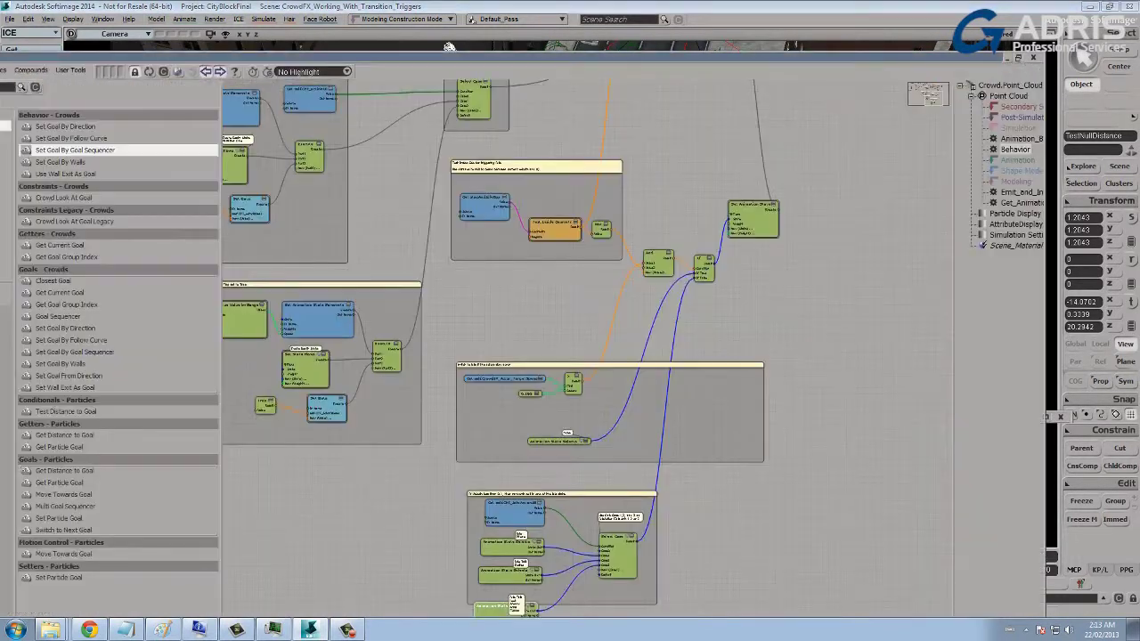
pyautogui.moveTo(588, 312); pyautogui.dragTo(584, 536)
pyautogui.scroll(-3, 571, 356)
pyautogui.scroll(5, 522, 285)
pyautogui.moveTo(525, 294); pyautogui.dragTo(568, 311)
pyautogui.scroll(4, 573, 232)
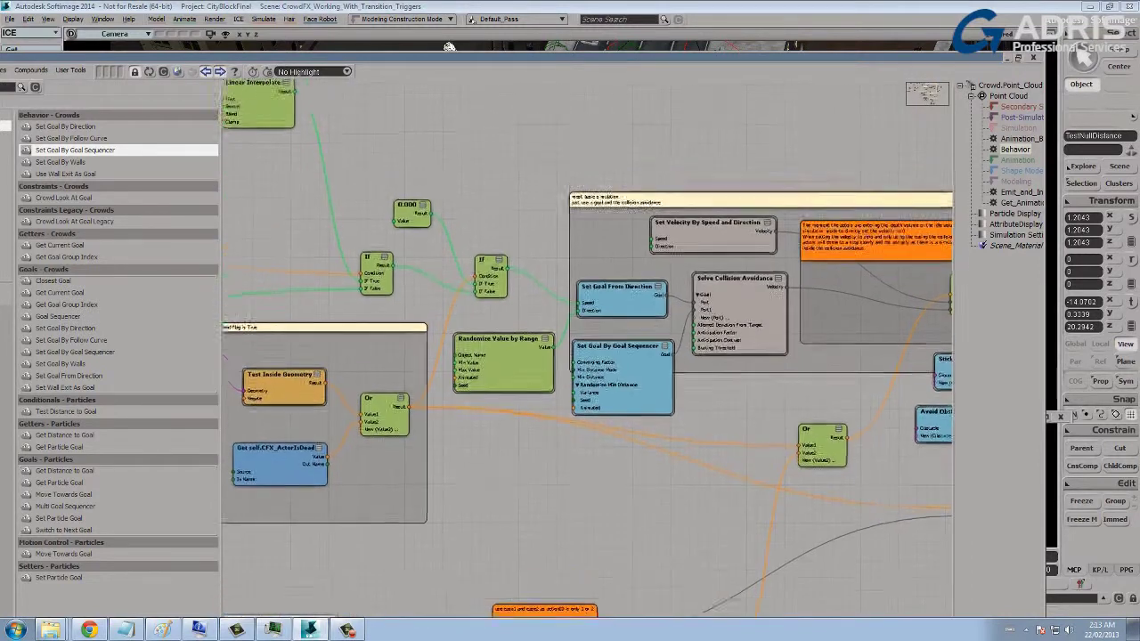
pyautogui.moveTo(637, 374)
pyautogui.mouseDown()
pyautogui.moveTo(628, 391)
pyautogui.moveTo(643, 372)
pyautogui.mouseUp()
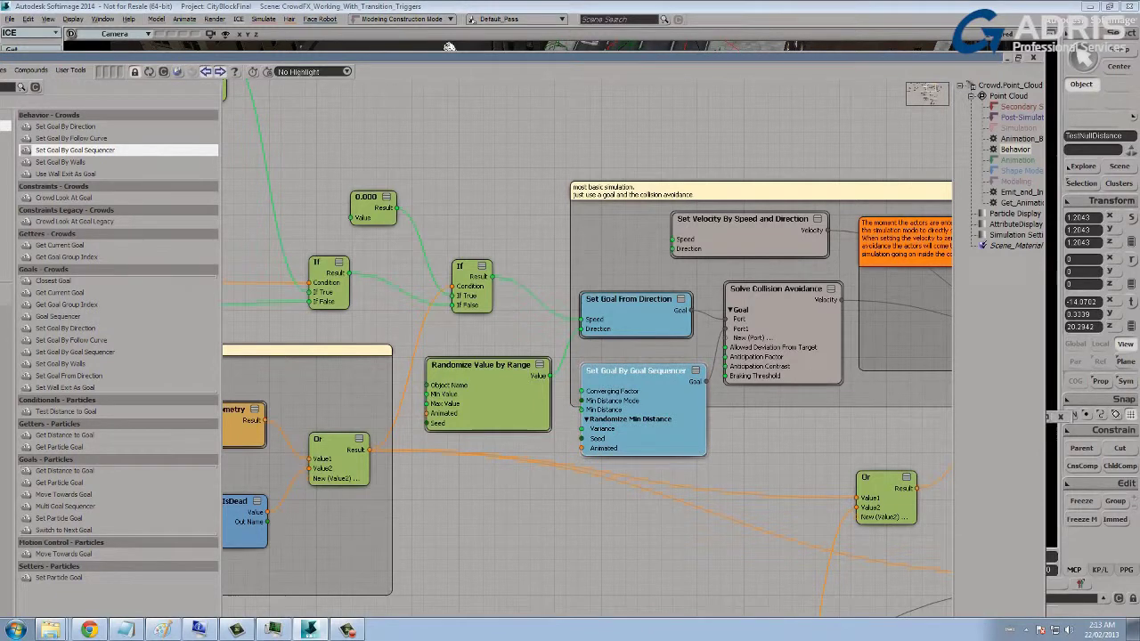
# Examine the node group that tests whether an actor is inside TriggerDeath or already flagged as dead.
pyautogui.moveTo(643, 372); pyautogui.dragTo(707, 396, button='middle')
pyautogui.moveTo(693, 324); pyautogui.dragTo(693, 323)
pyautogui.moveTo(693, 323); pyautogui.dragTo(952, 330, button='middle')
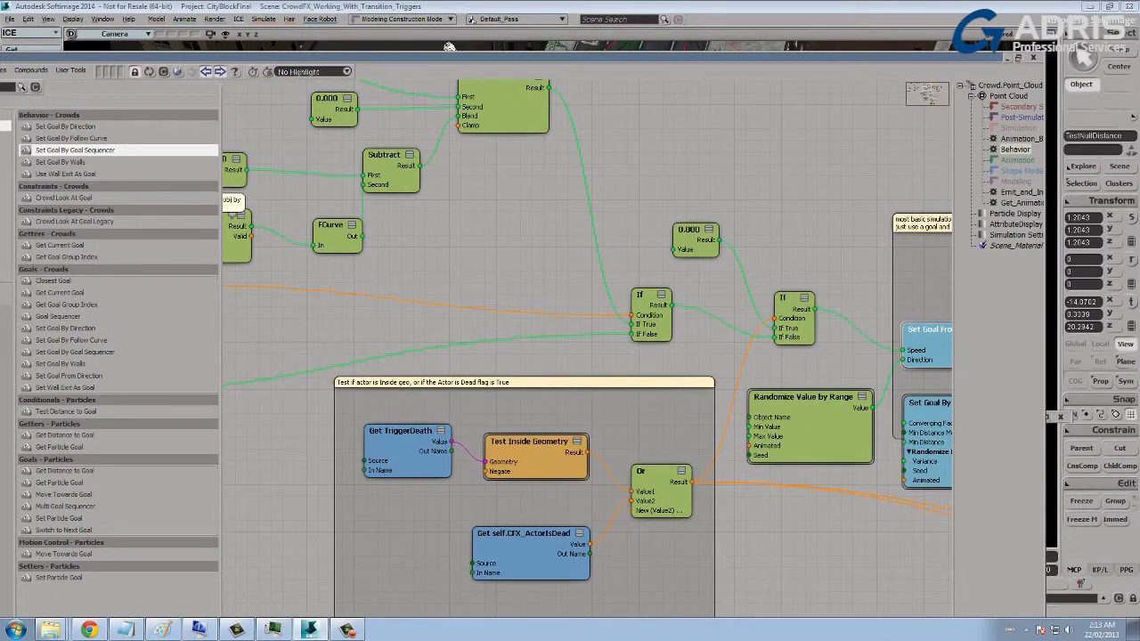
pyautogui.scroll(-3, 588, 349)
pyautogui.moveTo(588, 348); pyautogui.dragTo(628, 304, button='middle')
pyautogui.scroll(3, 628, 339)
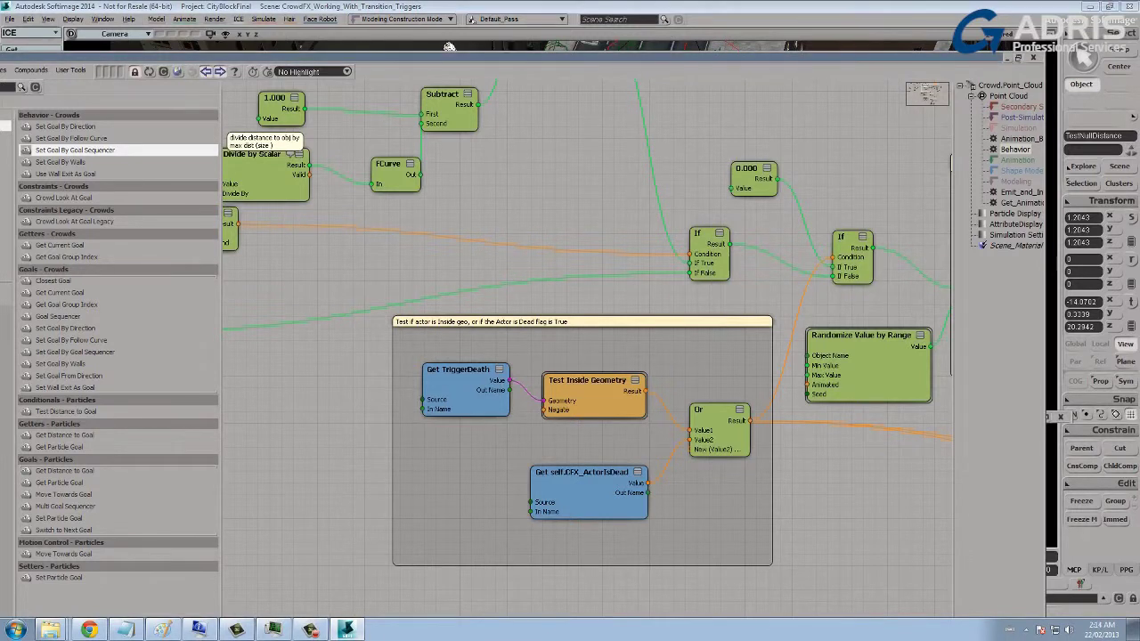
# Examine the Get TestNullDistance position and size nodes, shift Get Distance to Object slightly, and follow its distance to the less-than-or-equal comparison.
pyautogui.moveTo(472, 263); pyautogui.dragTo(834, 378, button='middle')
pyautogui.scroll(-3, 713, 386)
pyautogui.moveTo(658, 353); pyautogui.dragTo(531, 286)
pyautogui.moveTo(520, 290); pyautogui.dragTo(922, 301, button='middle')
pyautogui.scroll(3, 922, 301)
pyautogui.moveTo(624, 308); pyautogui.dragTo(664, 319, button='middle')
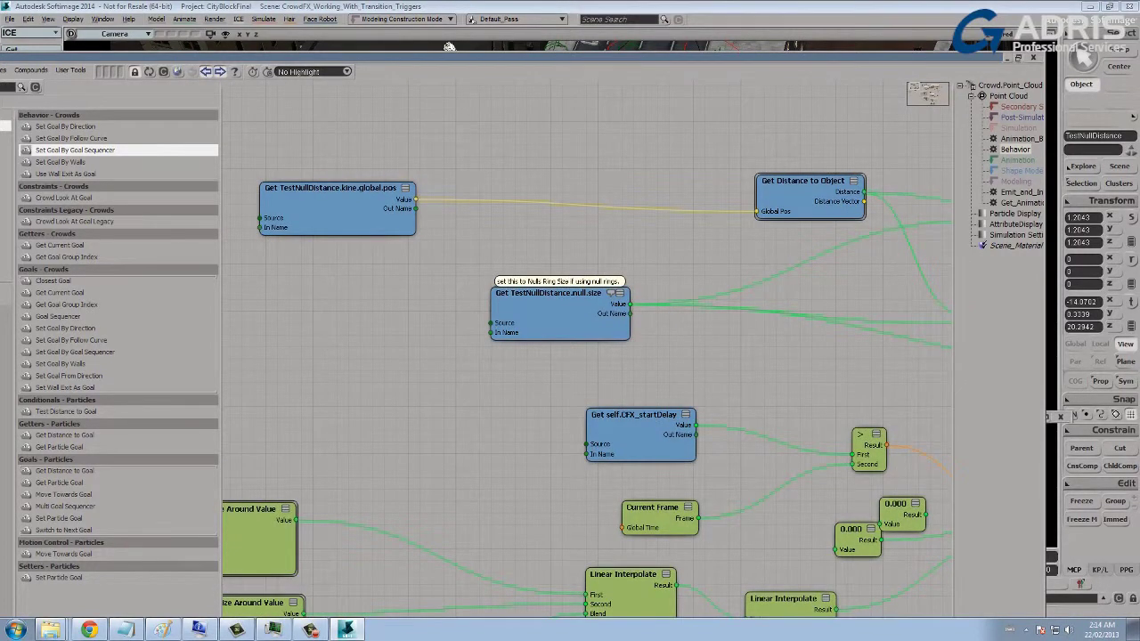
pyautogui.moveTo(338, 209); pyautogui.dragTo(359, 208)
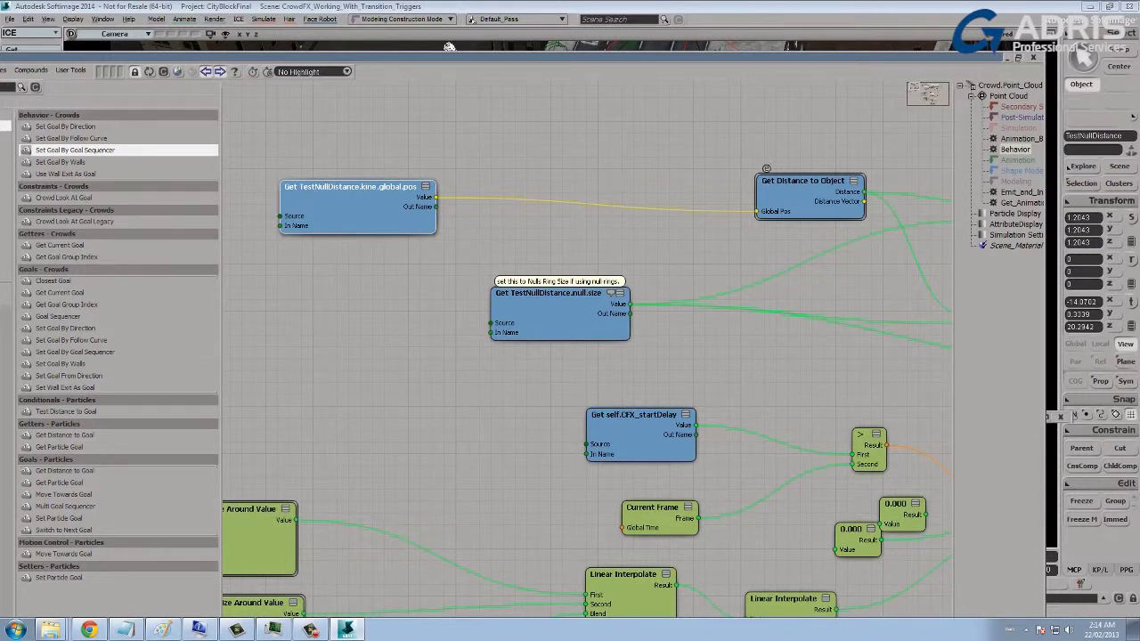
pyautogui.moveTo(768, 178); pyautogui.dragTo(713, 181)
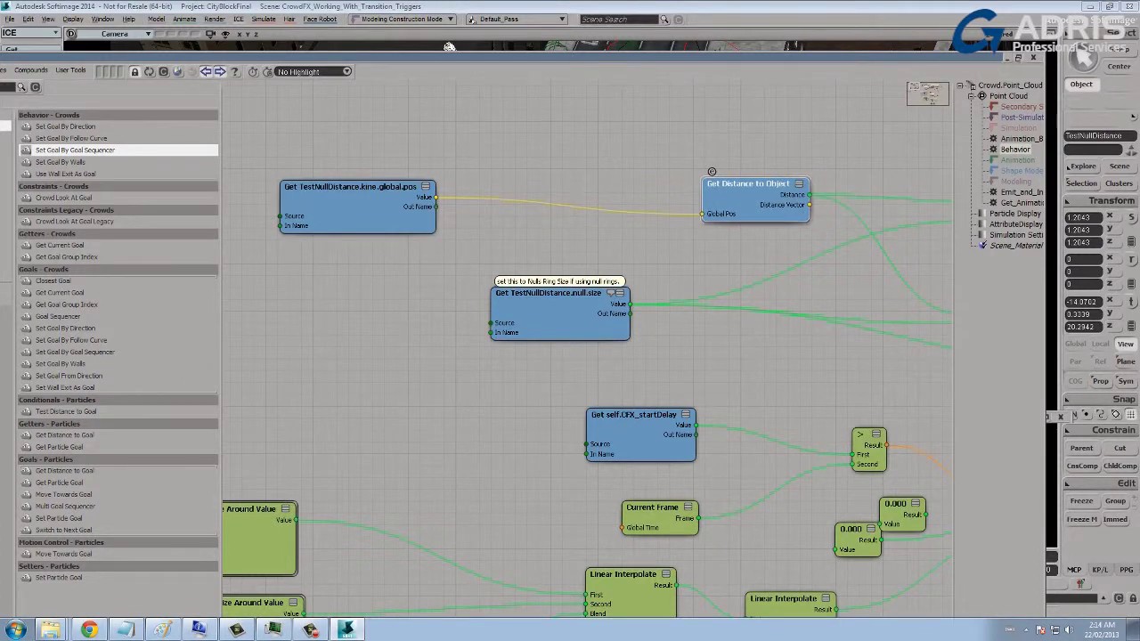
pyautogui.moveTo(695, 259); pyautogui.dragTo(503, 219, button='middle')
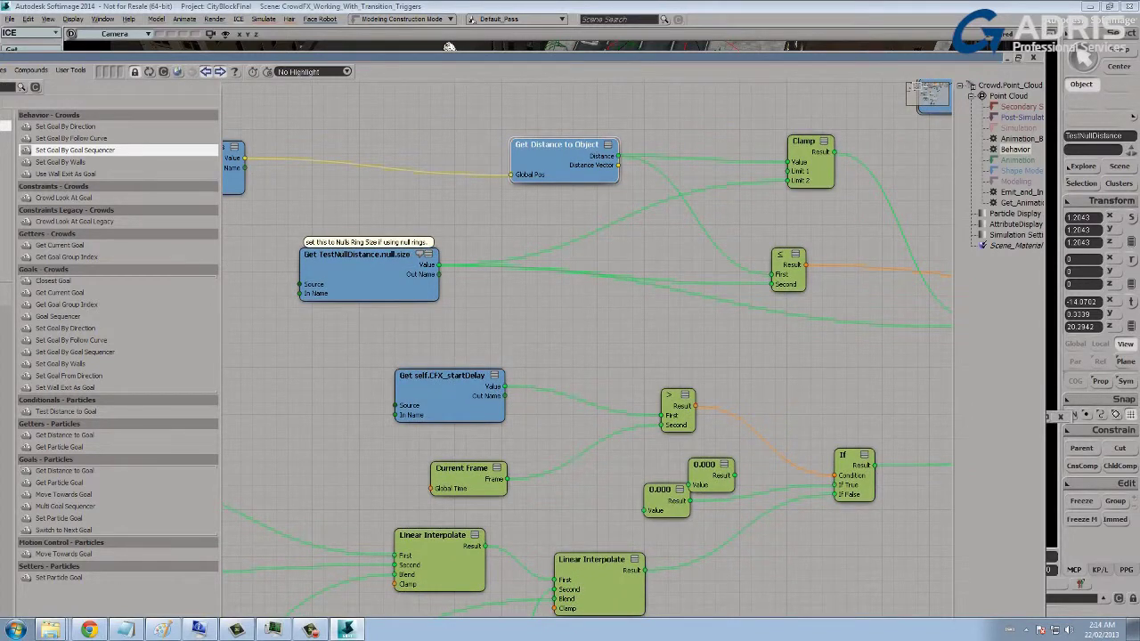
pyautogui.moveTo(789, 268); pyautogui.dragTo(791, 268)
pyautogui.moveTo(791, 268); pyautogui.dragTo(911, 271, button='middle')
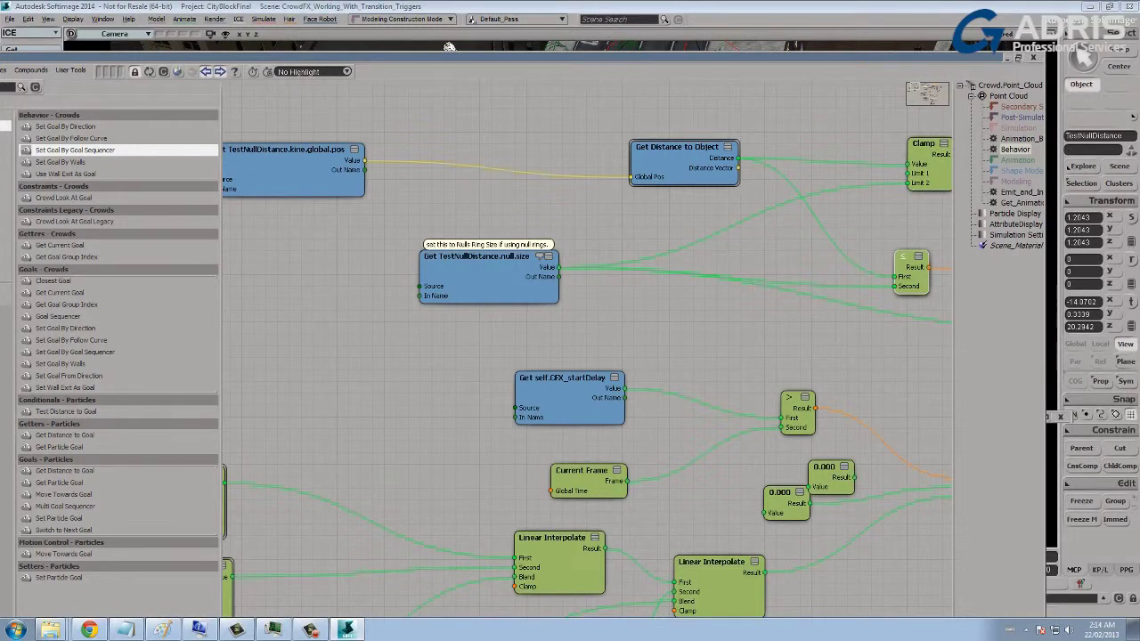
# Open the Get TestNullDistance.null.size node's properties over the Camera view and set the null's size to 50.
pyautogui.doubleClick(459, 259)
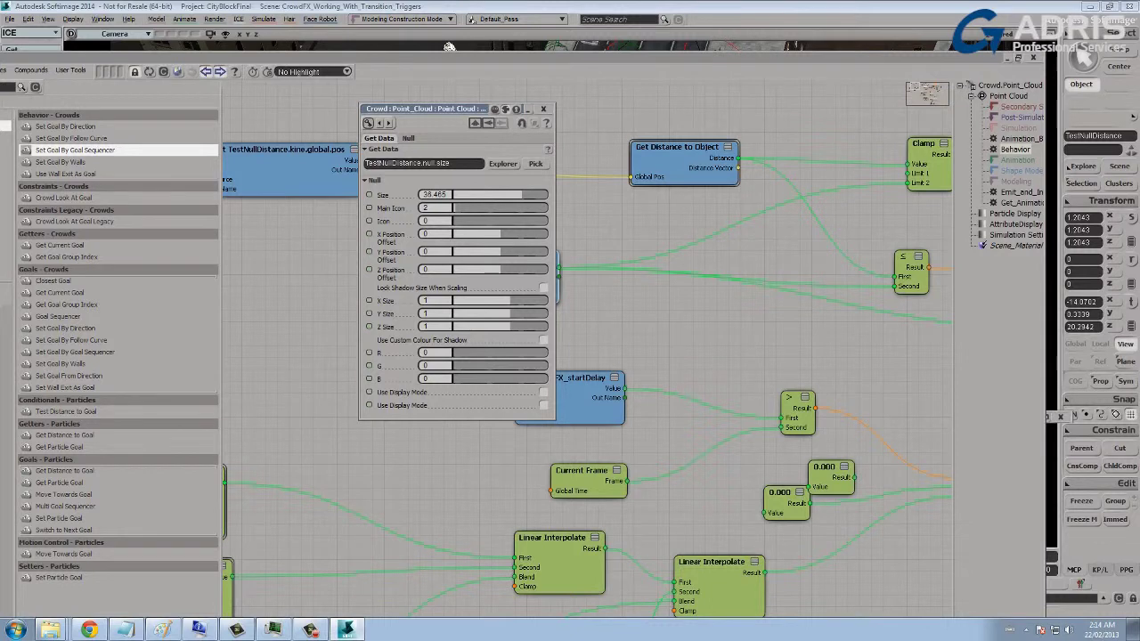
pyautogui.click(450, 46)
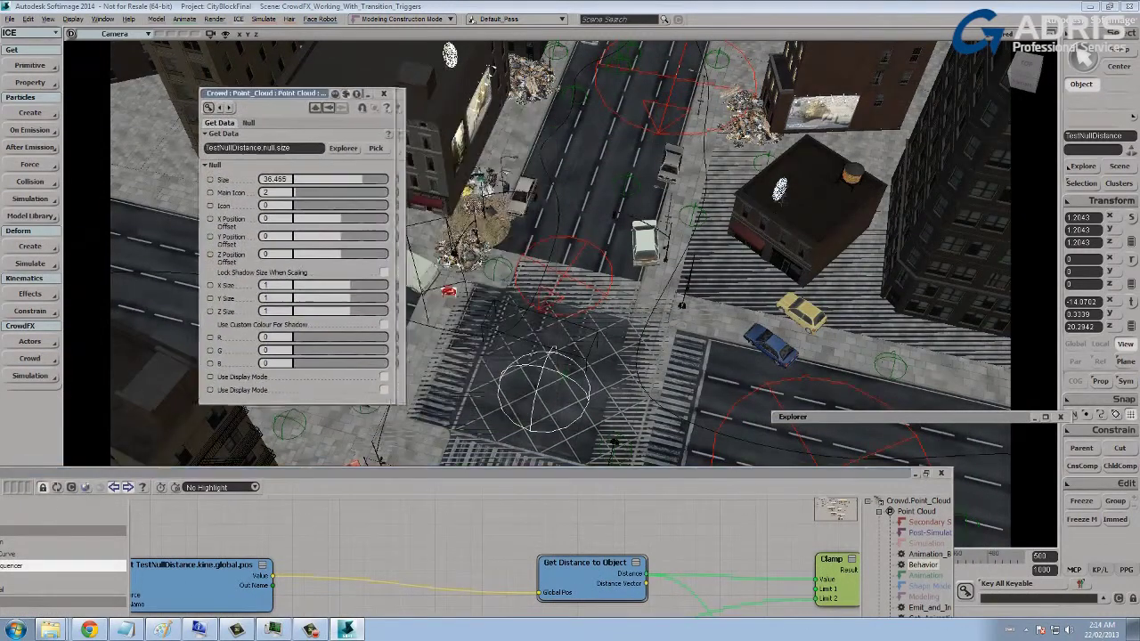
pyautogui.moveTo(356, 179); pyautogui.dragTo(383, 179)
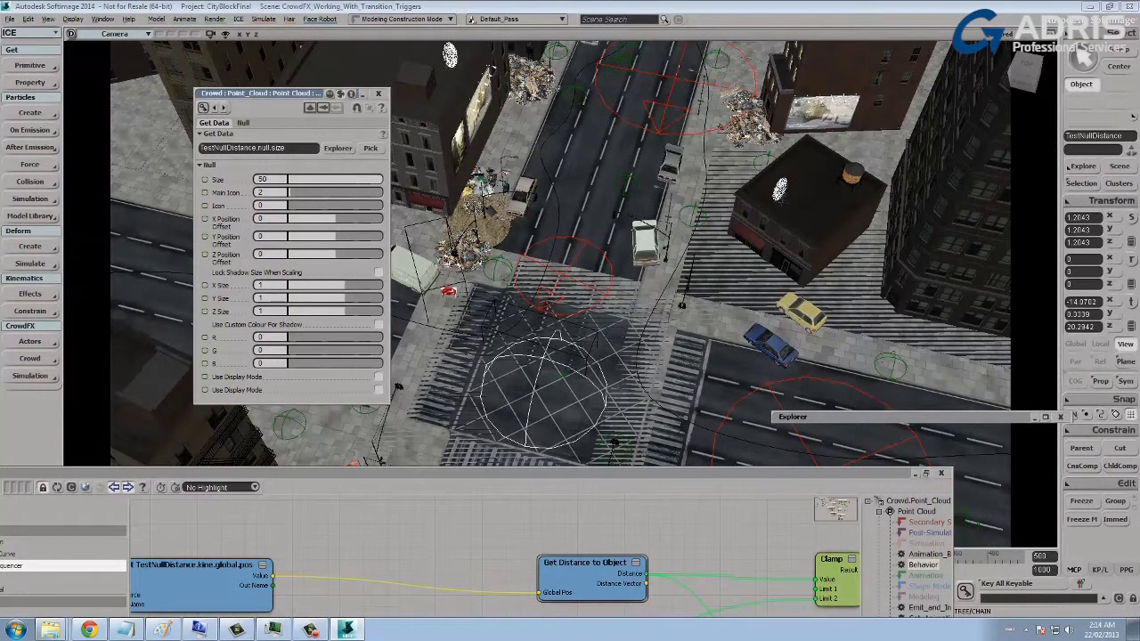
# Return to the ICE tree and examine how Get Particle Velocity and the 0.000 scalar feed Linear Interpolate, shifting the scalar node slightly.
pyautogui.moveTo(499, 474); pyautogui.dragTo(530, 55)
pyautogui.moveTo(570, 339); pyautogui.dragTo(432, 246, button='middle')
pyautogui.scroll(-2, 570, 356)
pyautogui.moveTo(570, 356); pyautogui.dragTo(253, 488, button='middle')
pyautogui.scroll(2, 534, 375)
pyautogui.moveTo(839, 223)
pyautogui.mouseDown()
pyautogui.moveTo(813, 234)
pyautogui.moveTo(828, 208)
pyautogui.mouseUp()
pyautogui.moveTo(766, 214); pyautogui.dragTo(717, 220, button='middle')
pyautogui.moveTo(405, 143); pyautogui.dragTo(428, 130)
pyautogui.moveTo(617, 240); pyautogui.dragTo(580, 222)
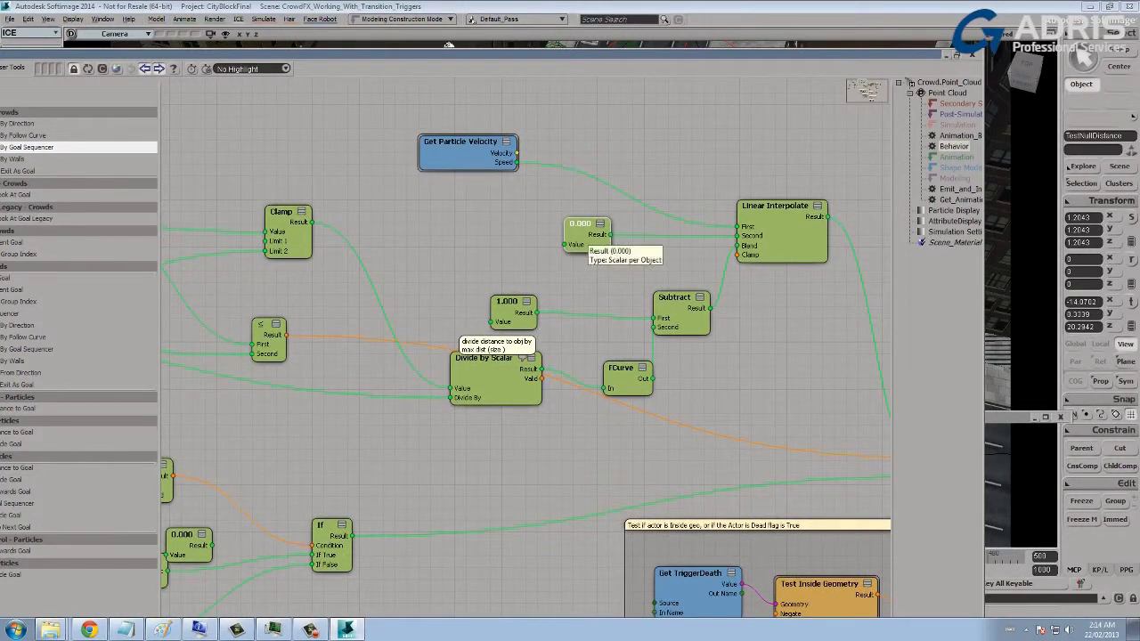
# Trace the distance test back to Get Distance to Object and shift that node slightly towards the Clamp node.
pyautogui.moveTo(588, 316); pyautogui.dragTo(916, 229, button='middle')
pyautogui.scroll(-1, 873, 262)
pyautogui.moveTo(241, 272); pyautogui.dragTo(397, 275)
pyautogui.moveTo(398, 276); pyautogui.dragTo(362, 263, button='middle')
pyautogui.scroll(1, 524, 371)
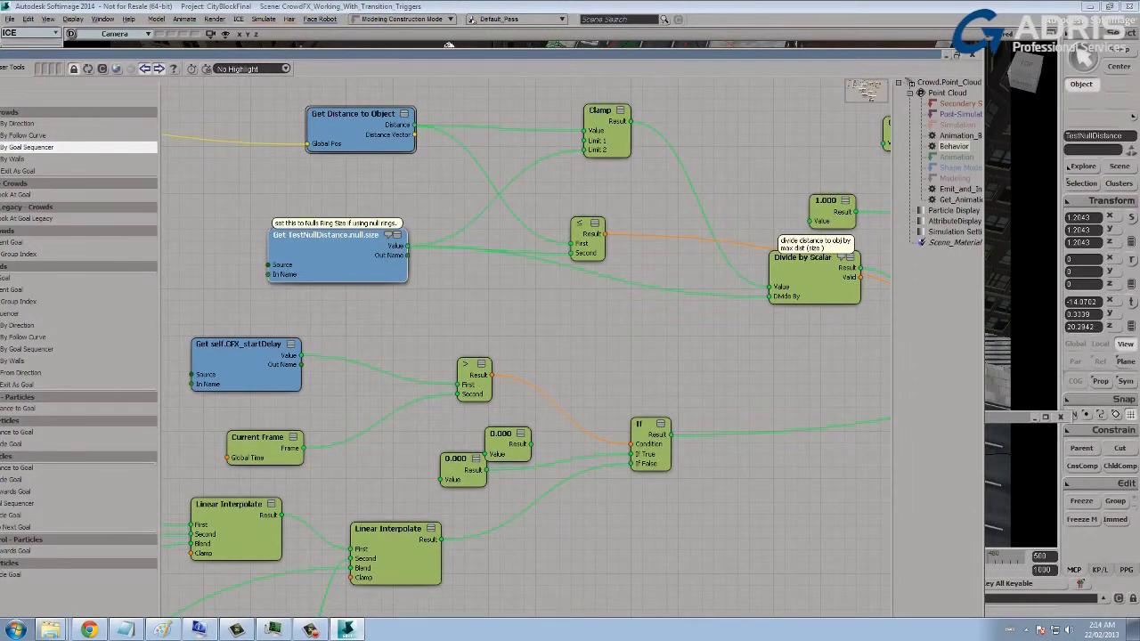
pyautogui.moveTo(314, 101); pyautogui.dragTo(331, 107)
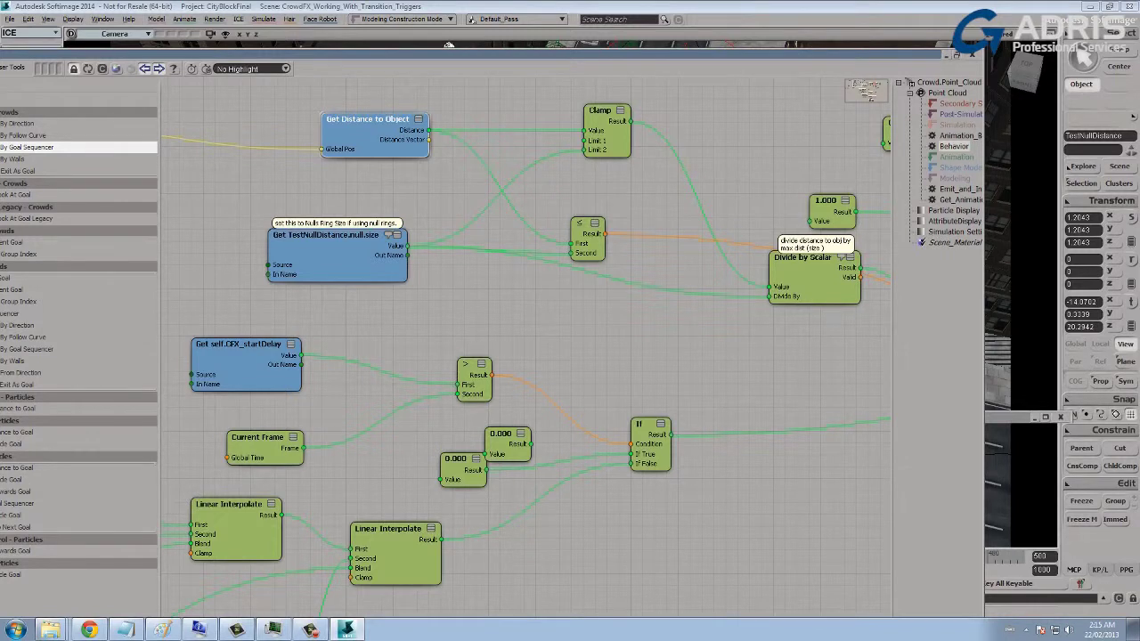
# Move the Get Particle Velocity and 0.000 scalar nodes a little closer to the Linear Interpolate node.
pyautogui.moveTo(784, 352); pyautogui.dragTo(481, 390, button='middle')
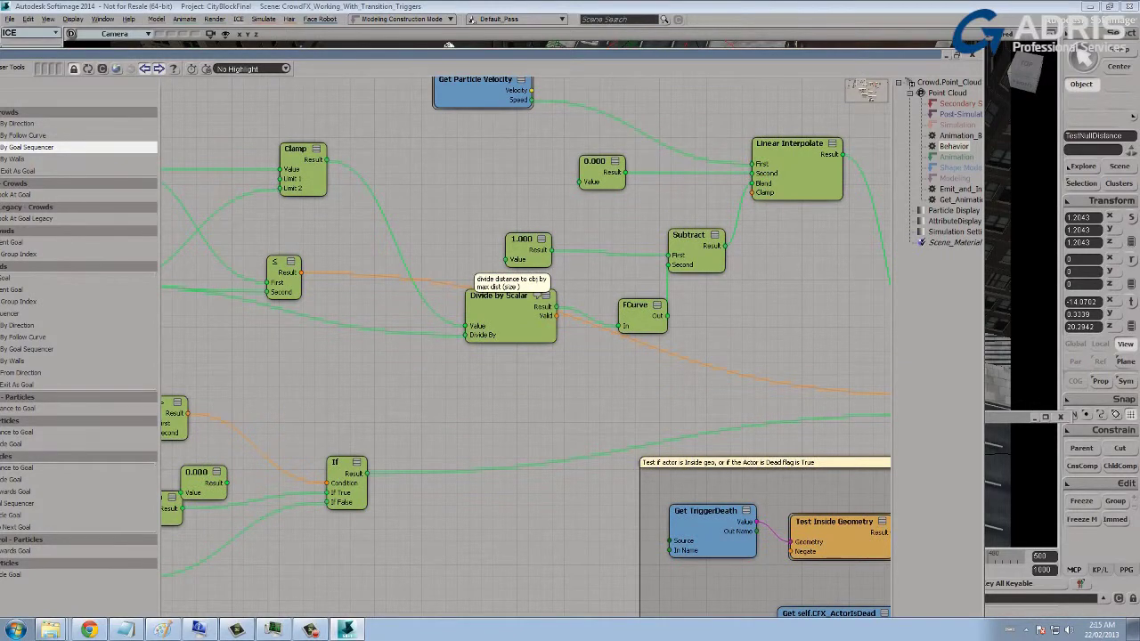
pyautogui.moveTo(446, 222); pyautogui.dragTo(461, 288, button='middle')
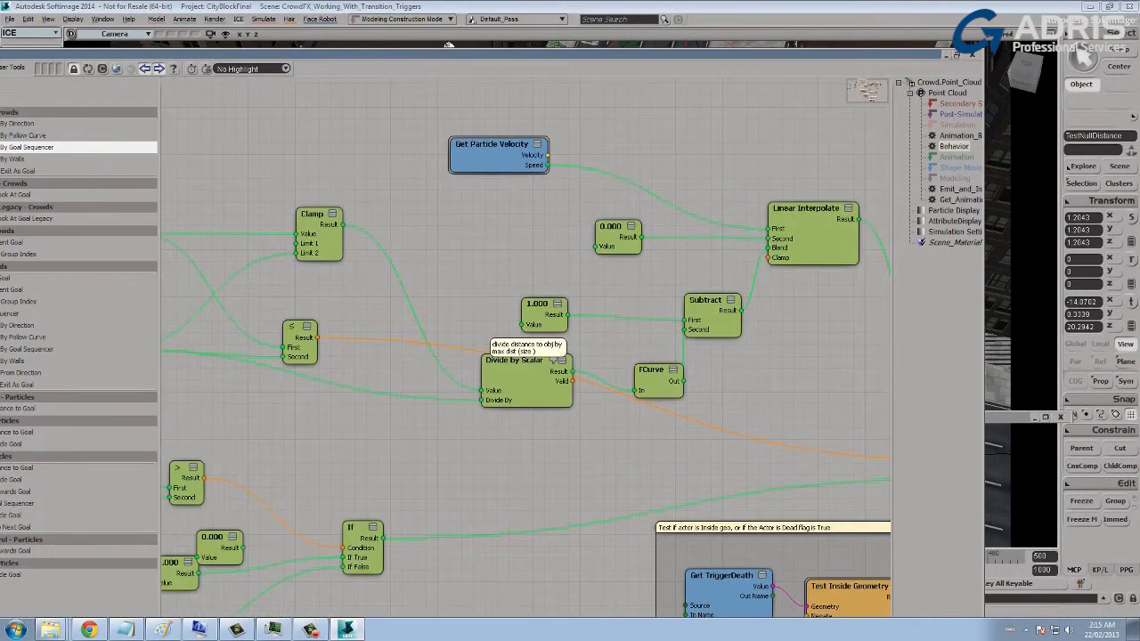
pyautogui.moveTo(460, 135); pyautogui.dragTo(496, 129)
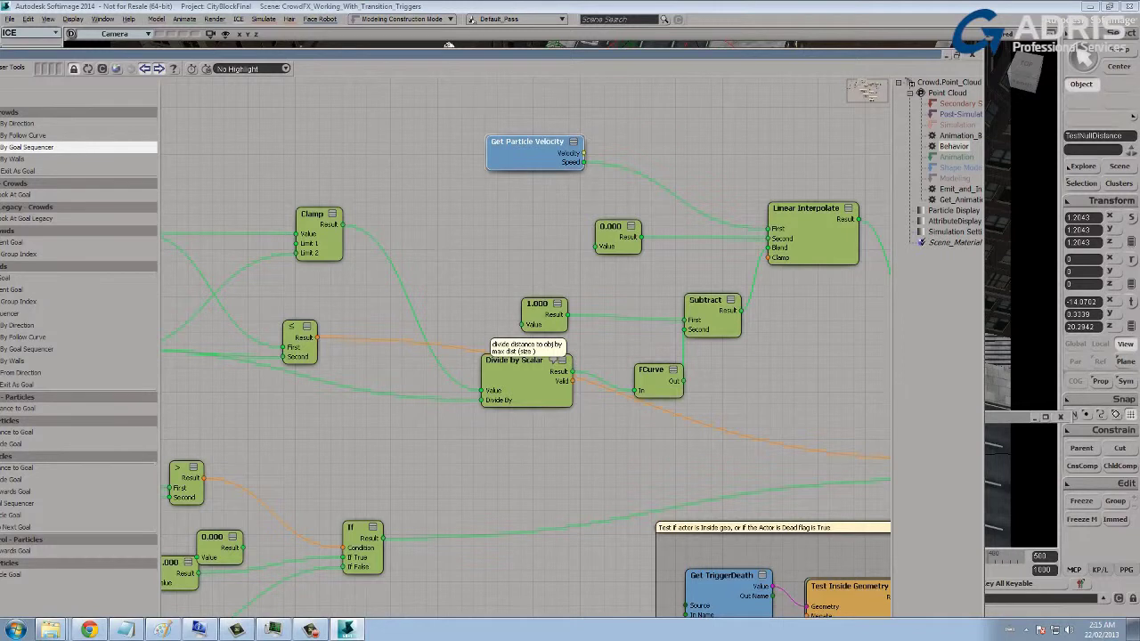
pyautogui.moveTo(611, 227)
pyautogui.mouseDown()
pyautogui.moveTo(591, 240)
pyautogui.moveTo(624, 237)
pyautogui.mouseUp()
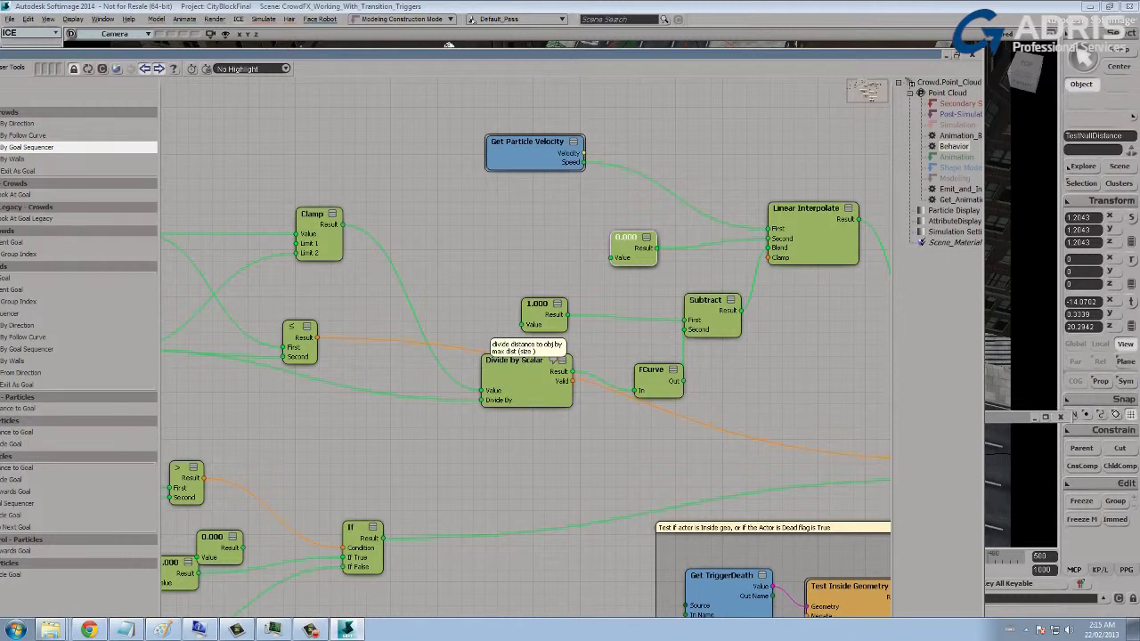
# Examine the overall speed network and its randomized value and Linear Interpolate nodes at the start of the tree.
pyautogui.scroll(-8, 525, 348)
pyautogui.moveTo(526, 348); pyautogui.dragTo(727, 218, button='middle')
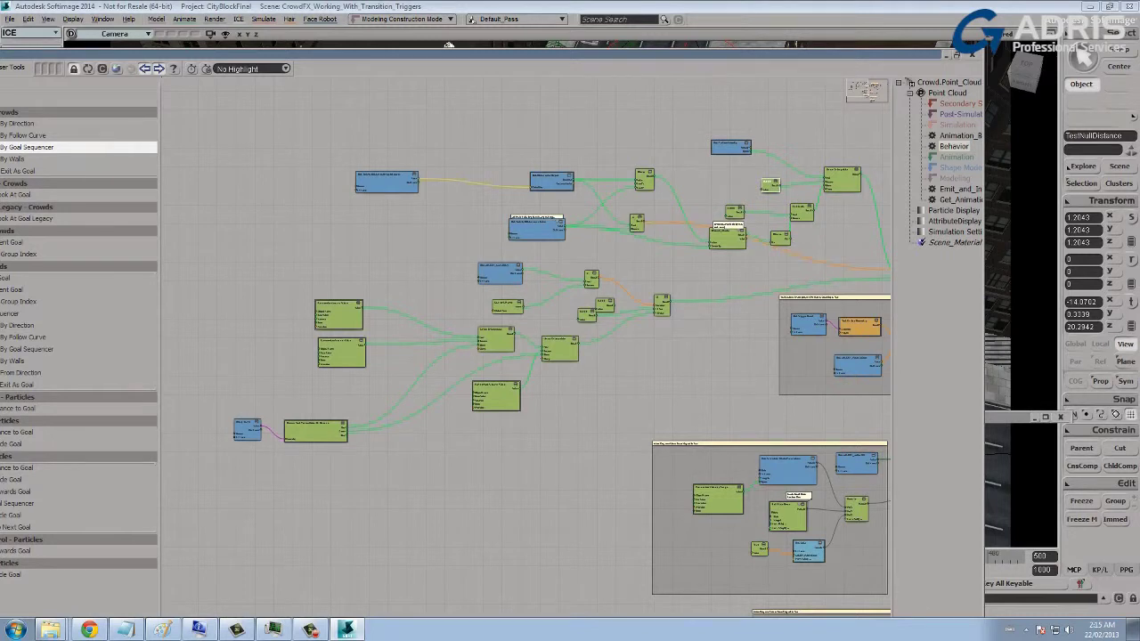
pyautogui.scroll(7, 525, 348)
pyautogui.moveTo(428, 356); pyautogui.dragTo(799, 252, button='middle')
pyautogui.moveTo(365, 376); pyautogui.dragTo(453, 352, button='middle')
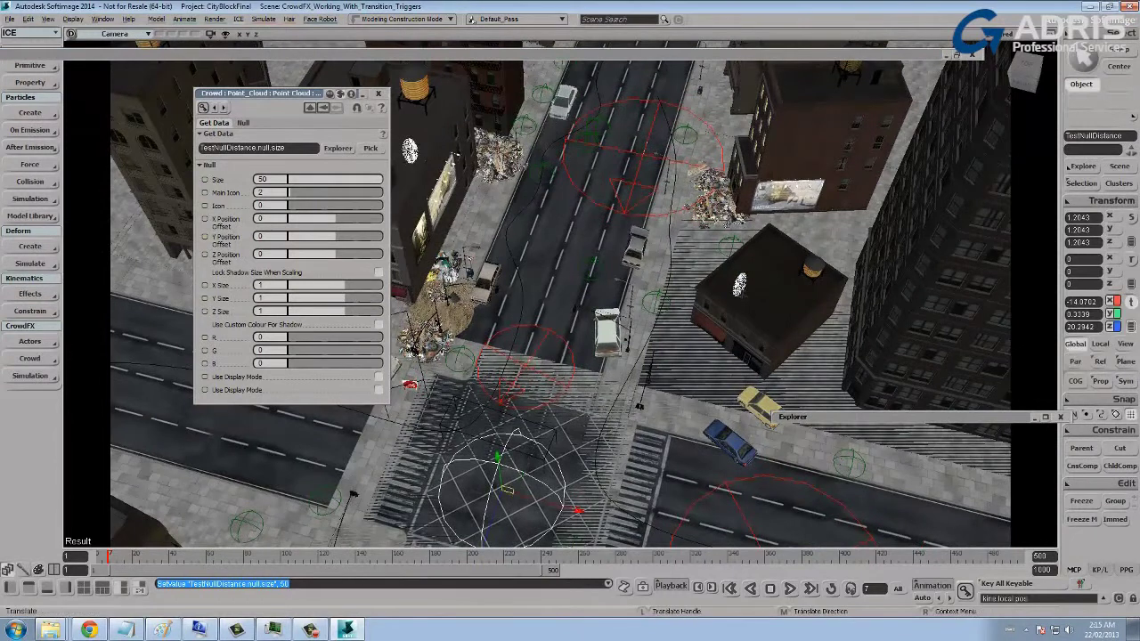
# Move the TestNullDistance null up the street in the Camera view and play the simulation from the start.
pyautogui.moveTo(507, 490); pyautogui.dragTo(609, 154)
pyautogui.press('s')
pyautogui.moveTo(609, 153); pyautogui.dragTo(519, 398)
pyautogui.click(790, 589)
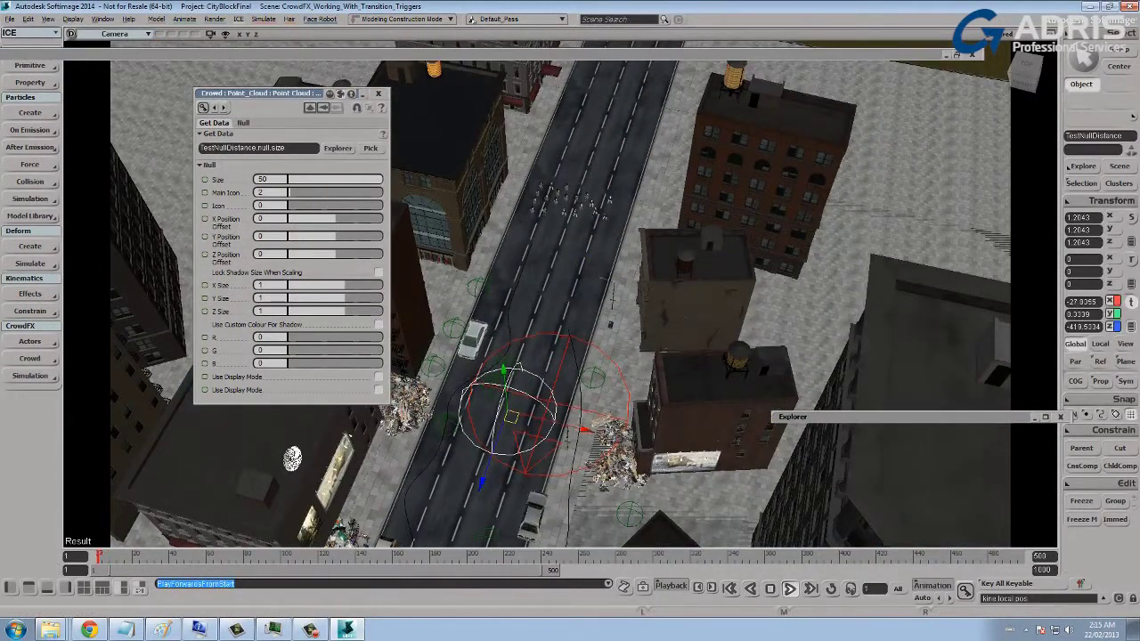
# Move the TestNullDistance null among the walking crowd while the simulation plays, and close the null size property page.
pyautogui.moveTo(511, 417); pyautogui.dragTo(534, 366)
pyautogui.press('s')
pyautogui.scroll(4, 534, 365)
pyautogui.moveTo(490, 475); pyautogui.dragTo(519, 342)
pyautogui.click(378, 93)
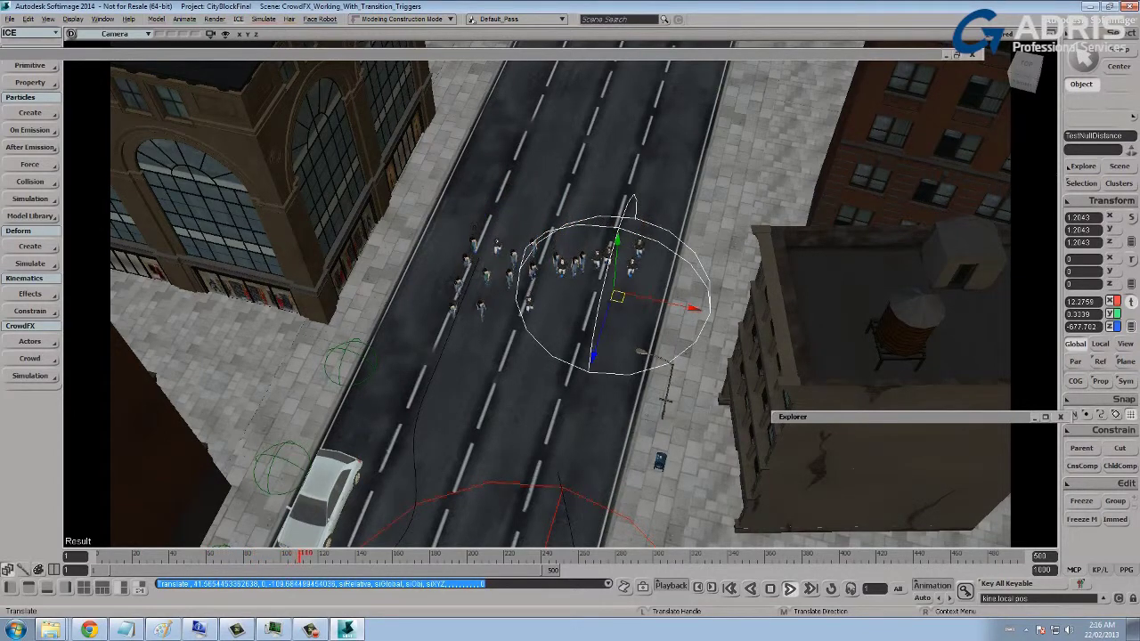
pyautogui.moveTo(618, 297); pyautogui.dragTo(441, 380)
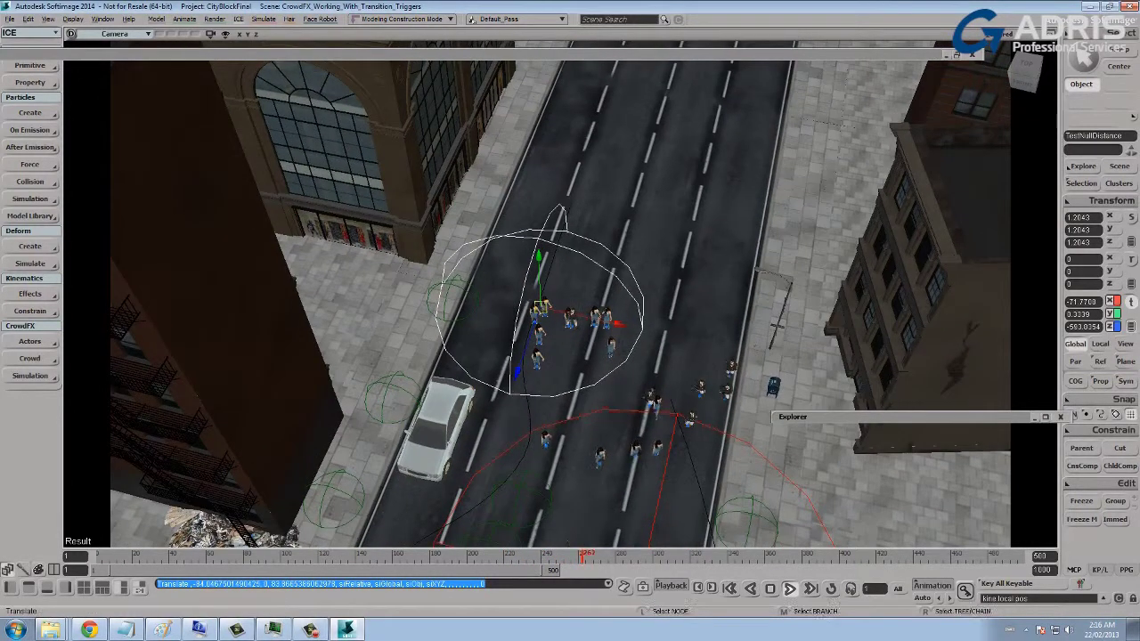
# Open the TestNullDistance null's properties, set its size to 200 and close the property page.
pyautogui.press('Return')
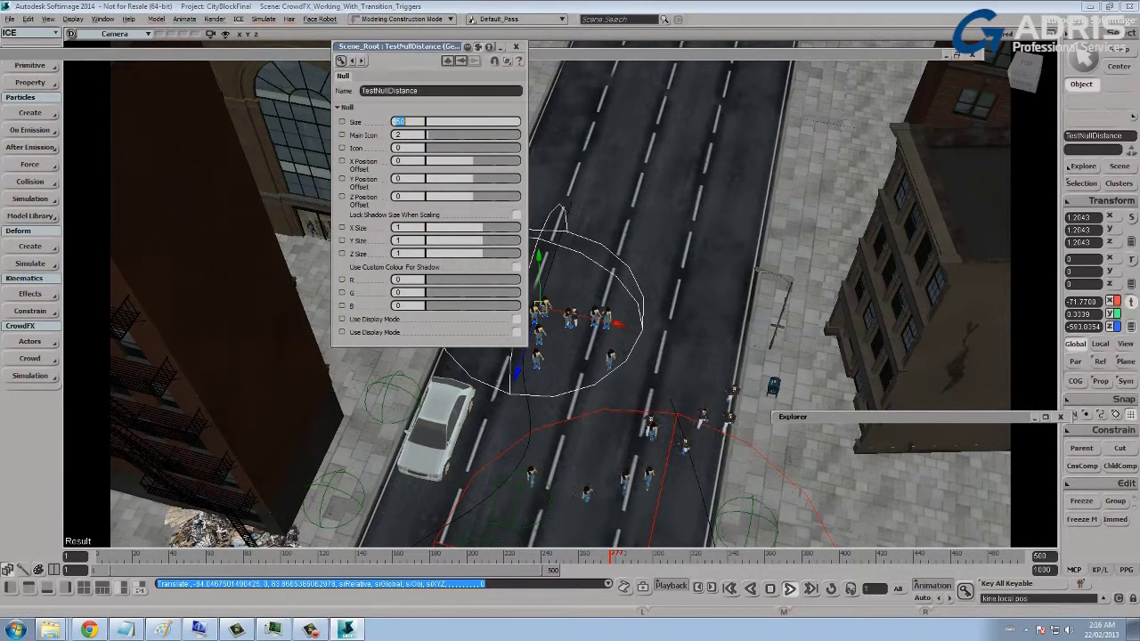
pyautogui.write('200')
pyautogui.press('Return')
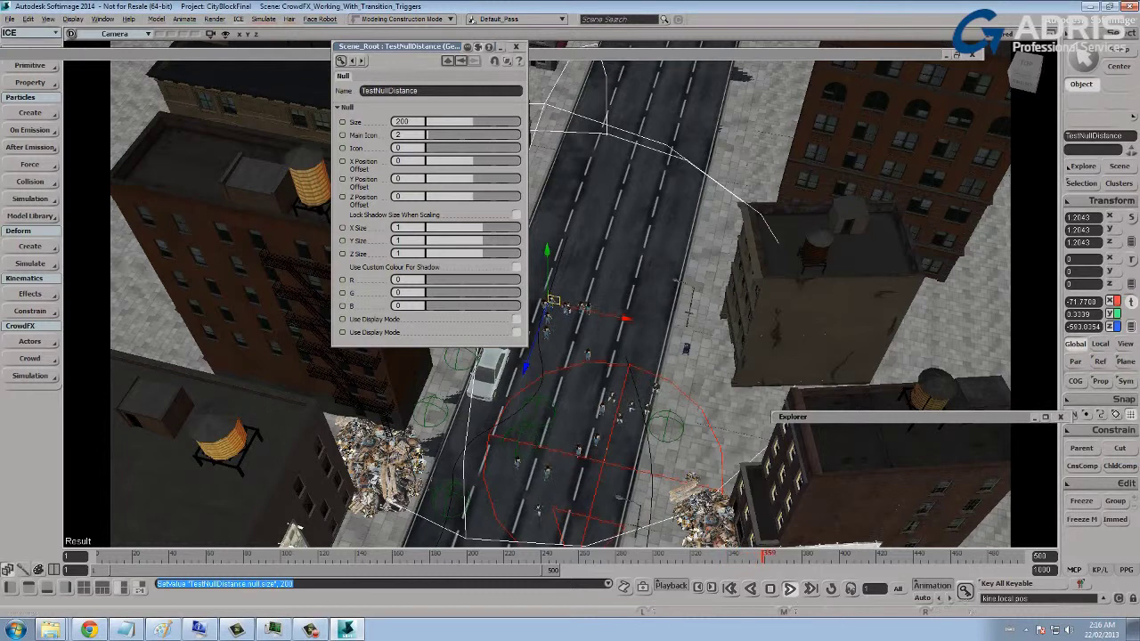
pyautogui.click(516, 47)
# Stop the playback at frame 433, leave the Translate tool and return to the first frame.
pyautogui.press('s')
pyautogui.moveTo(570, 356); pyautogui.dragTo(545, 338, button='right')
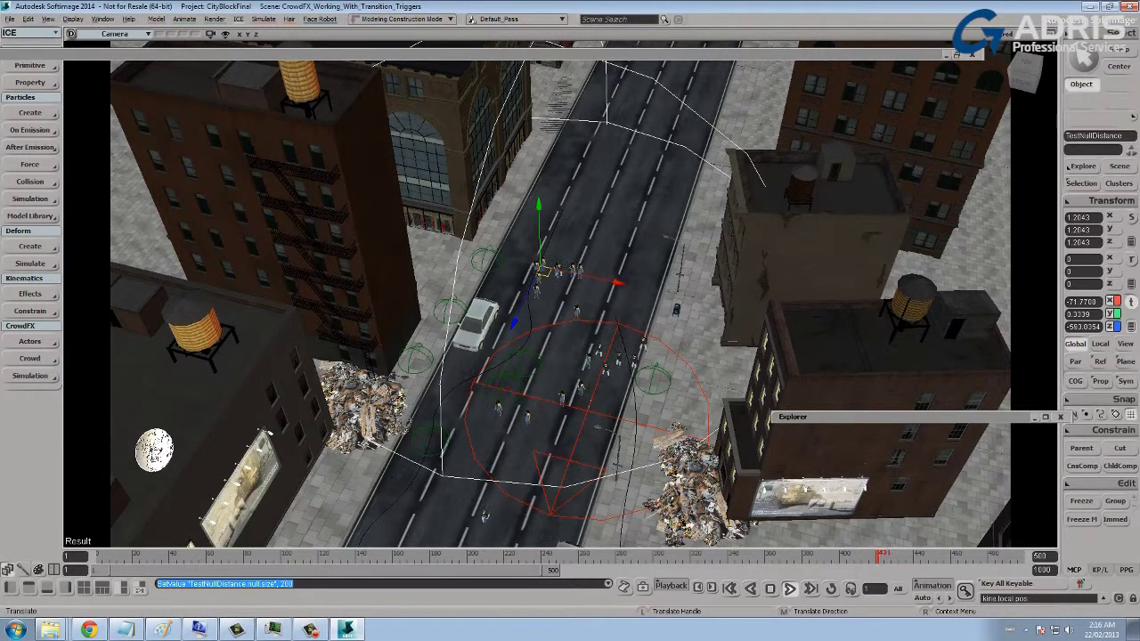
pyautogui.click(790, 589)
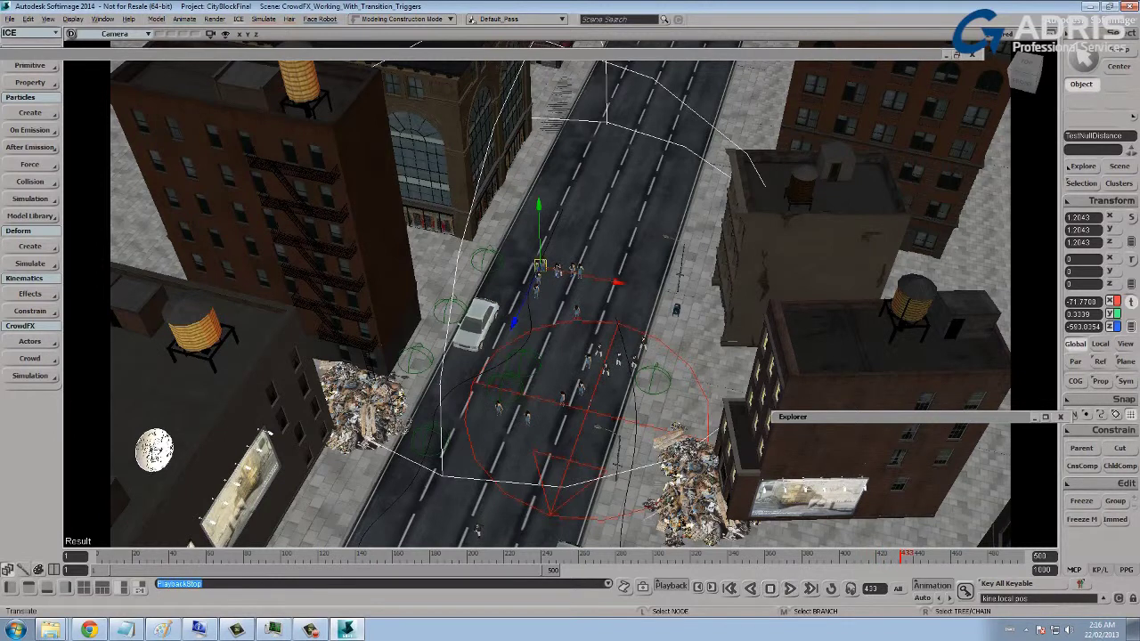
pyautogui.press('space')
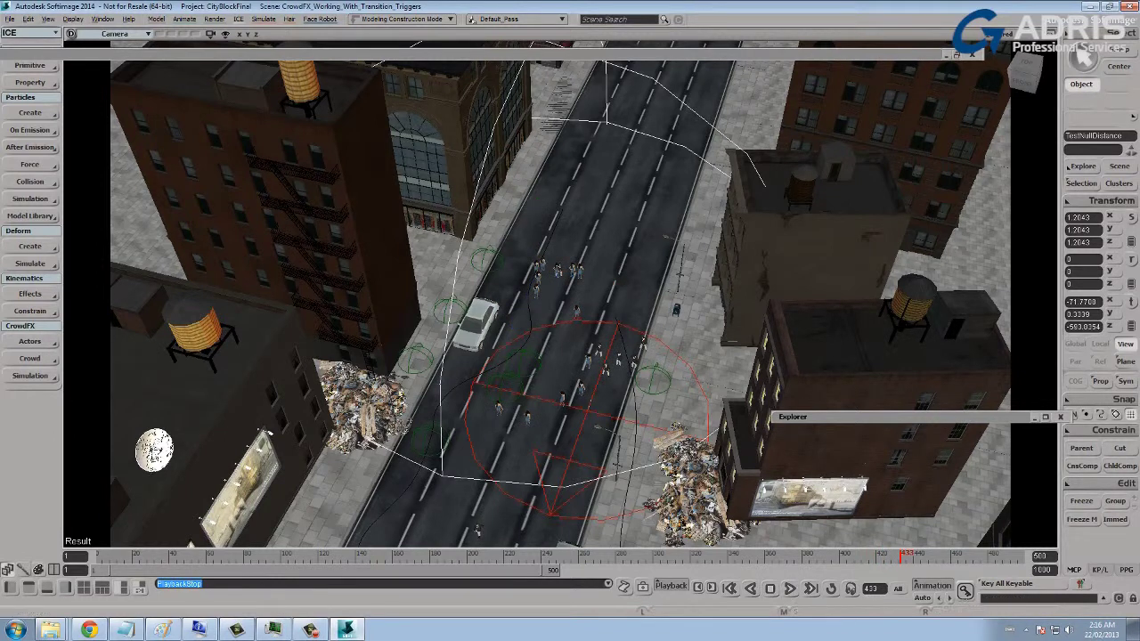
pyautogui.click(730, 589)
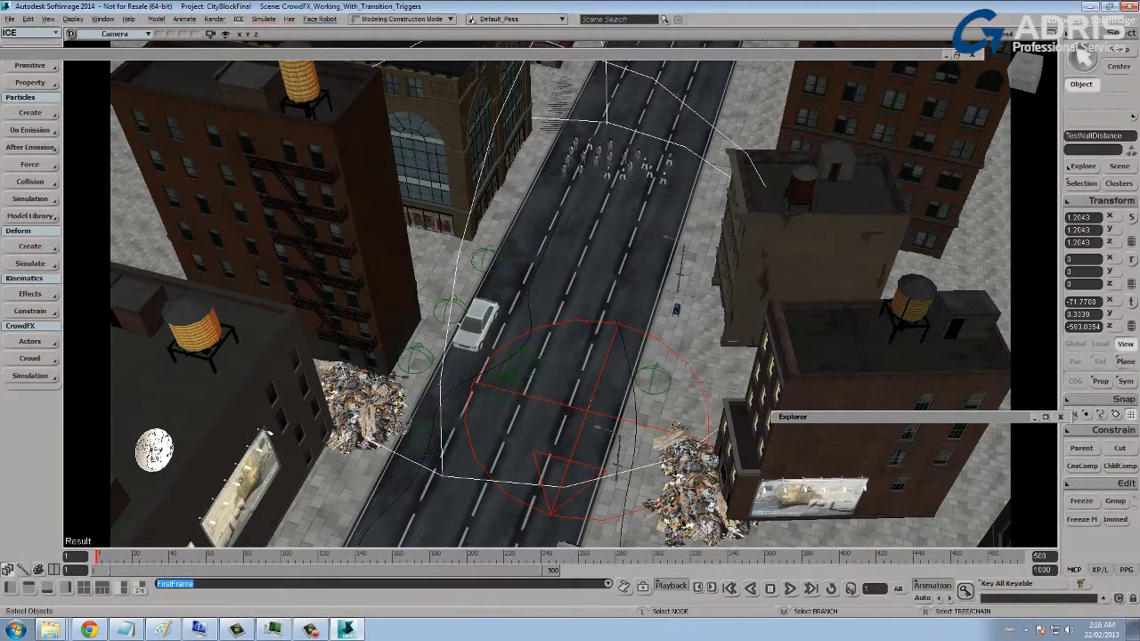
# Reduce the TestNullDistance null's size to about 47.8 in its properties and close the property page.
pyautogui.press('Return')
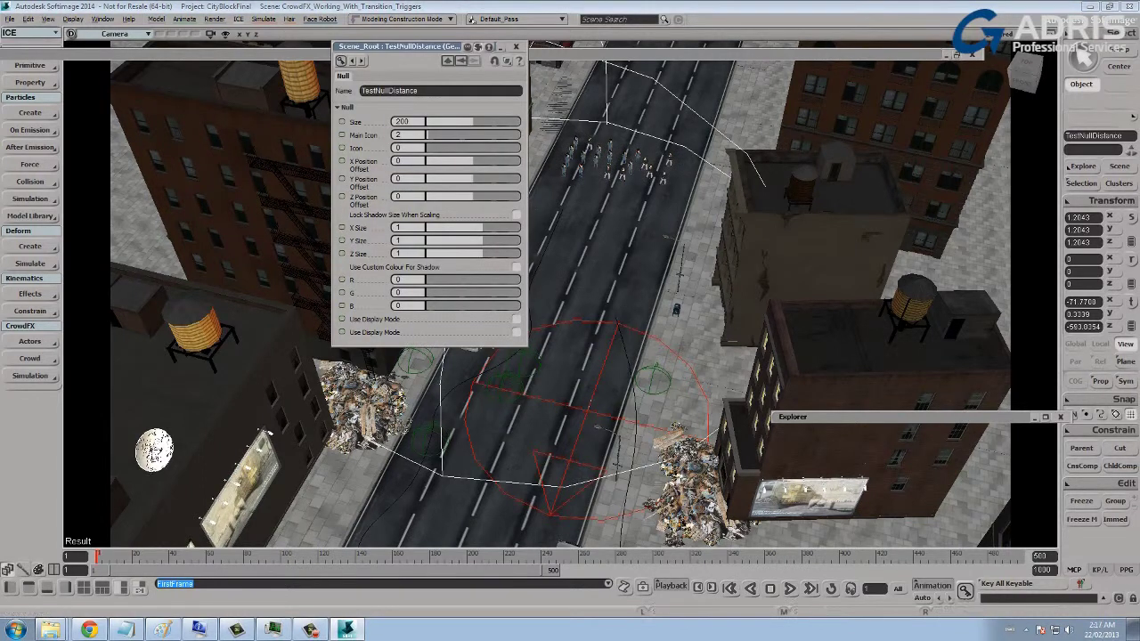
pyautogui.moveTo(473, 121); pyautogui.dragTo(437, 121)
pyautogui.click(516, 46)
# Translate the TestNullDistance null down the street, well away from the crowd's starting area, and leave the Translate tool.
pyautogui.press('v')
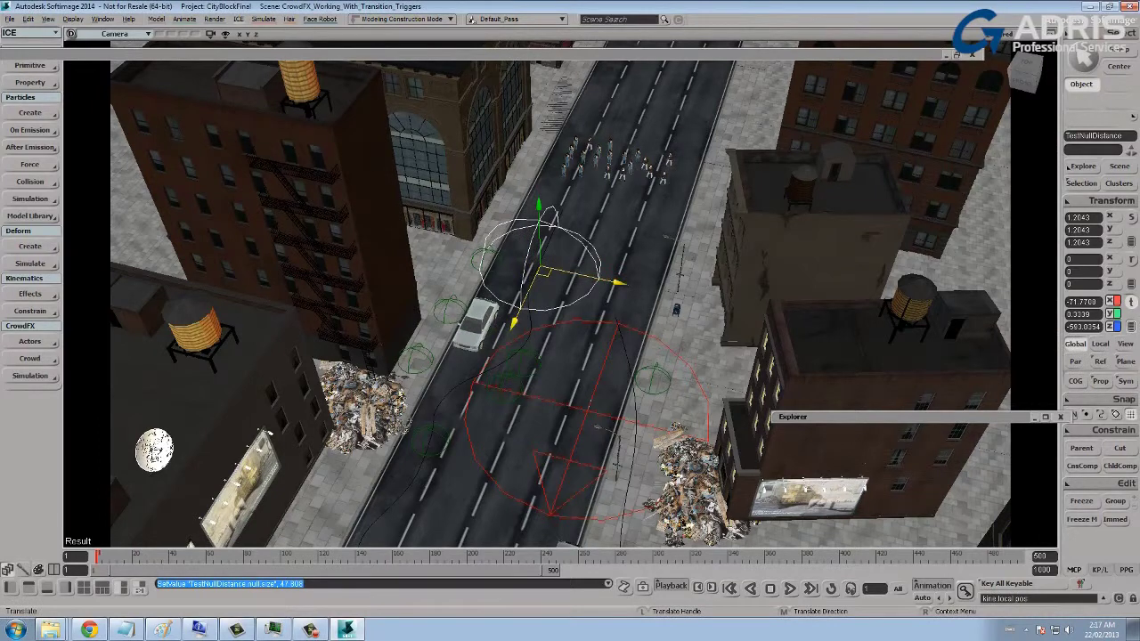
pyautogui.moveTo(540, 280); pyautogui.dragTo(452, 499)
pyautogui.press('s')
pyautogui.moveTo(452, 499); pyautogui.dragTo(467, 441, button='middle')
pyautogui.moveTo(467, 441); pyautogui.dragTo(474, 468)
pyautogui.press('s')
pyautogui.moveTo(474, 468); pyautogui.dragTo(397, 615)
pyautogui.moveTo(508, 347); pyautogui.dragTo(436, 552)
pyautogui.moveTo(436, 552); pyautogui.dragTo(490, 517, button='middle')
pyautogui.press('space')
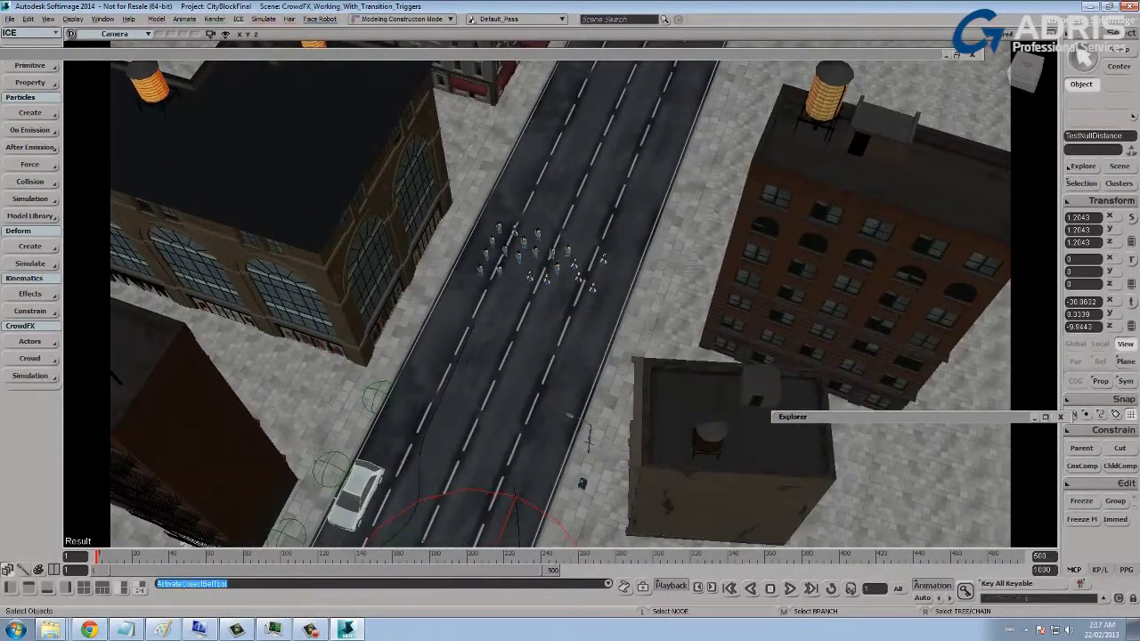
# Restore the ICE tree window and reposition the Get ground and Crowd Test Vertex Color On Ground nodes.
pyautogui.doubleClick(534, 54)
pyautogui.press('s')
pyautogui.moveTo(535, 268); pyautogui.dragTo(601, 231)
pyautogui.scroll(2, 520, 365)
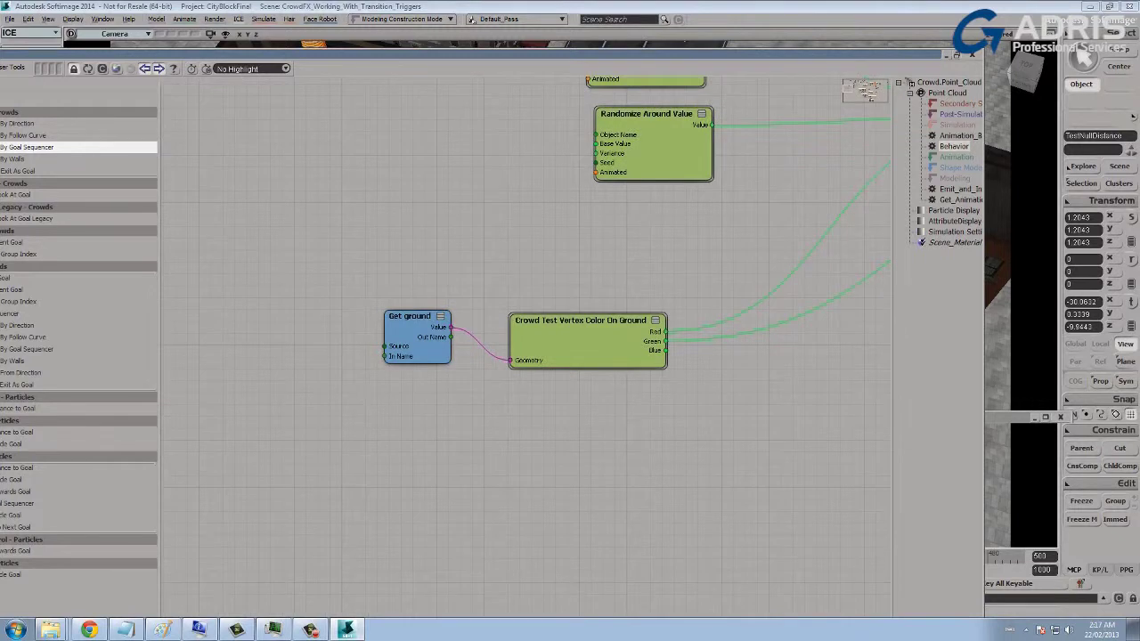
pyautogui.moveTo(417, 342); pyautogui.dragTo(408, 356)
pyautogui.moveTo(520, 316); pyautogui.dragTo(522, 311)
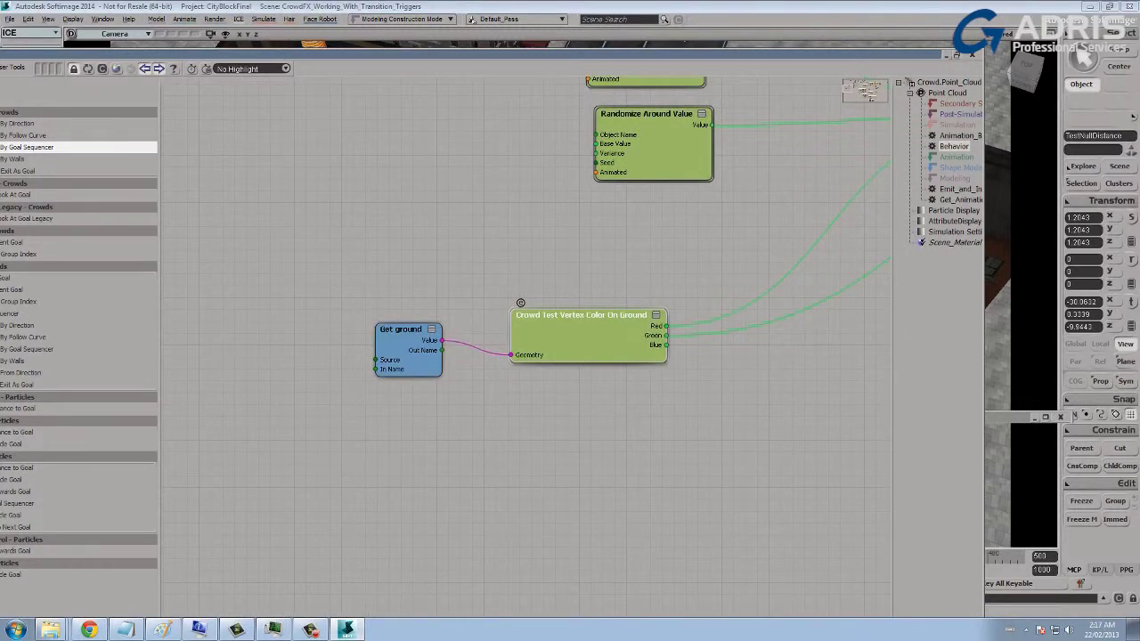
# Open the Crowd Test Vertex Color On Ground compound, shift its vertex color Get and Color to RGBA nodes, and exit the compound.
pyautogui.click(521, 302)
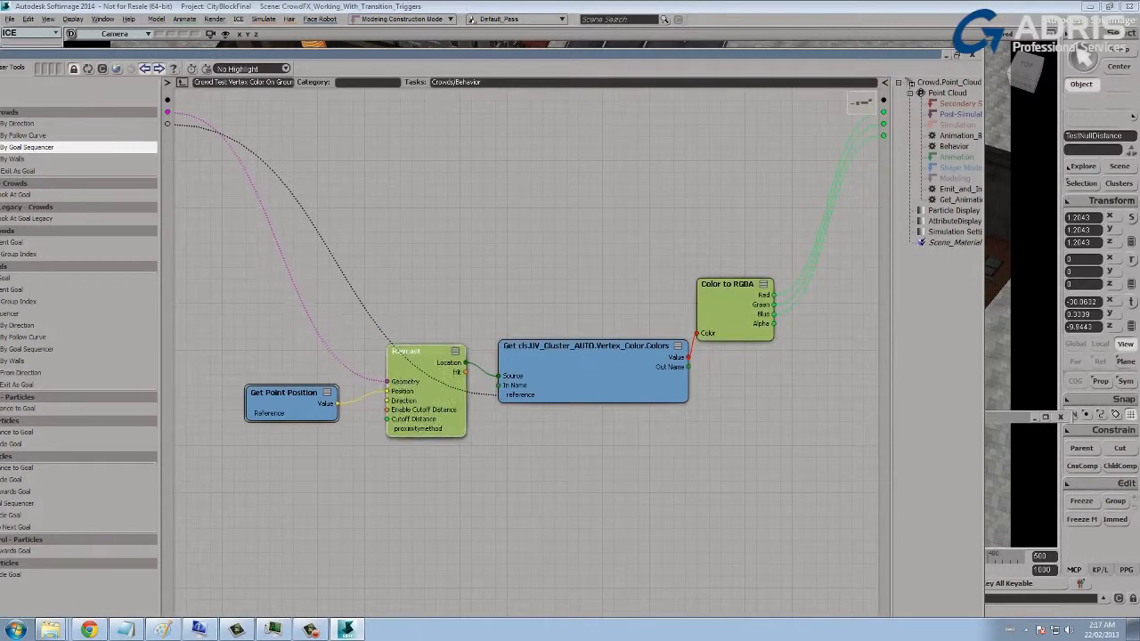
pyautogui.moveTo(565, 345); pyautogui.dragTo(572, 340)
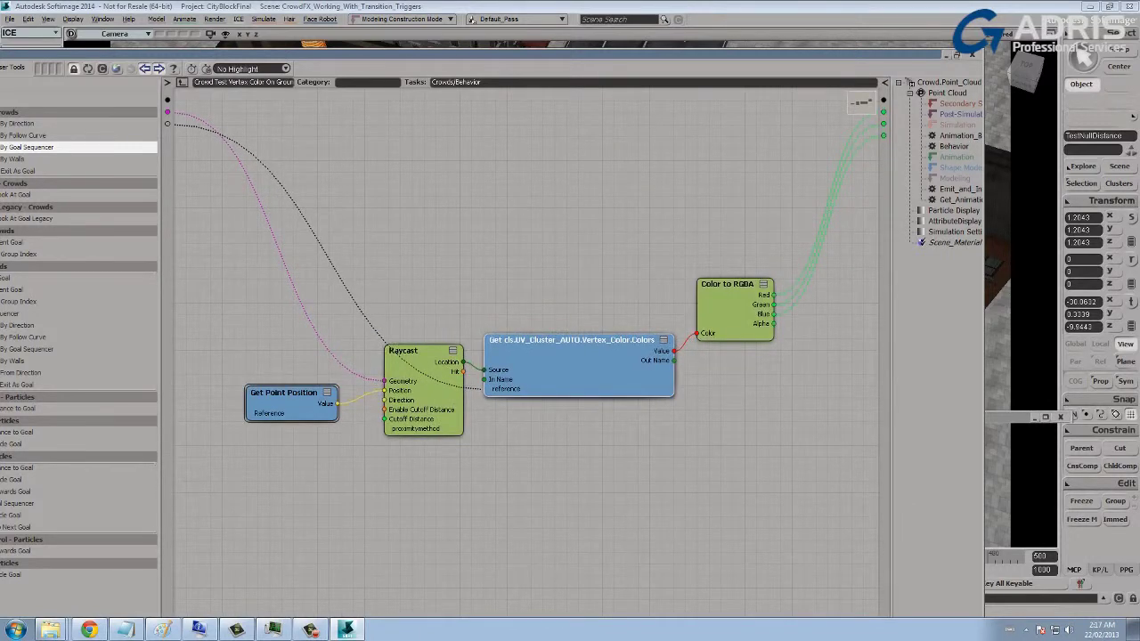
pyautogui.moveTo(727, 287); pyautogui.dragTo(698, 270)
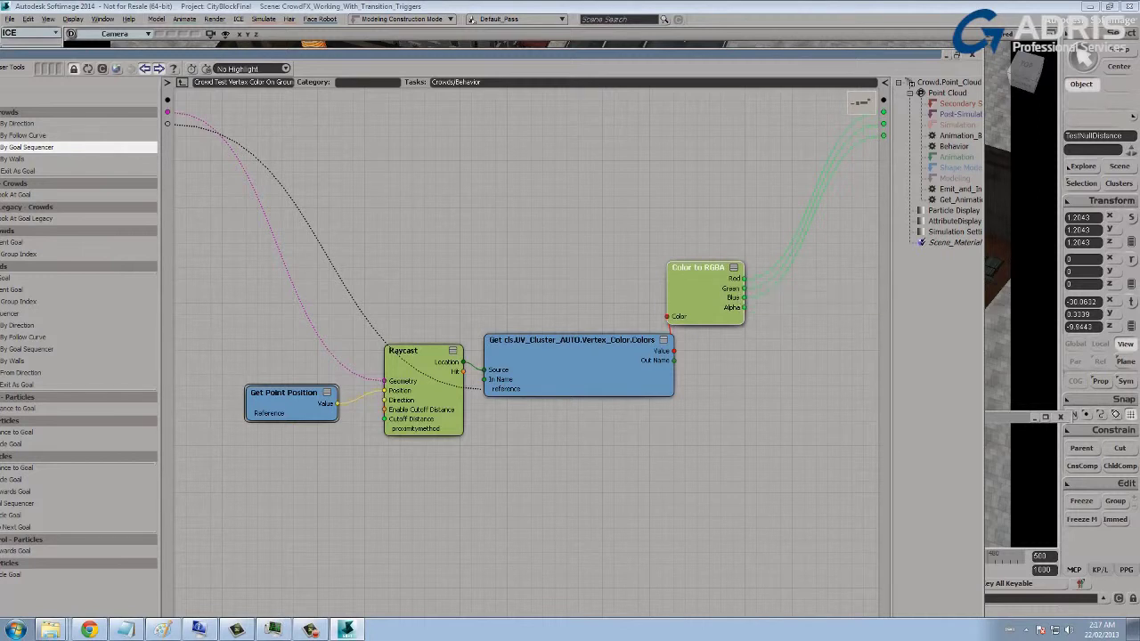
pyautogui.click(182, 82)
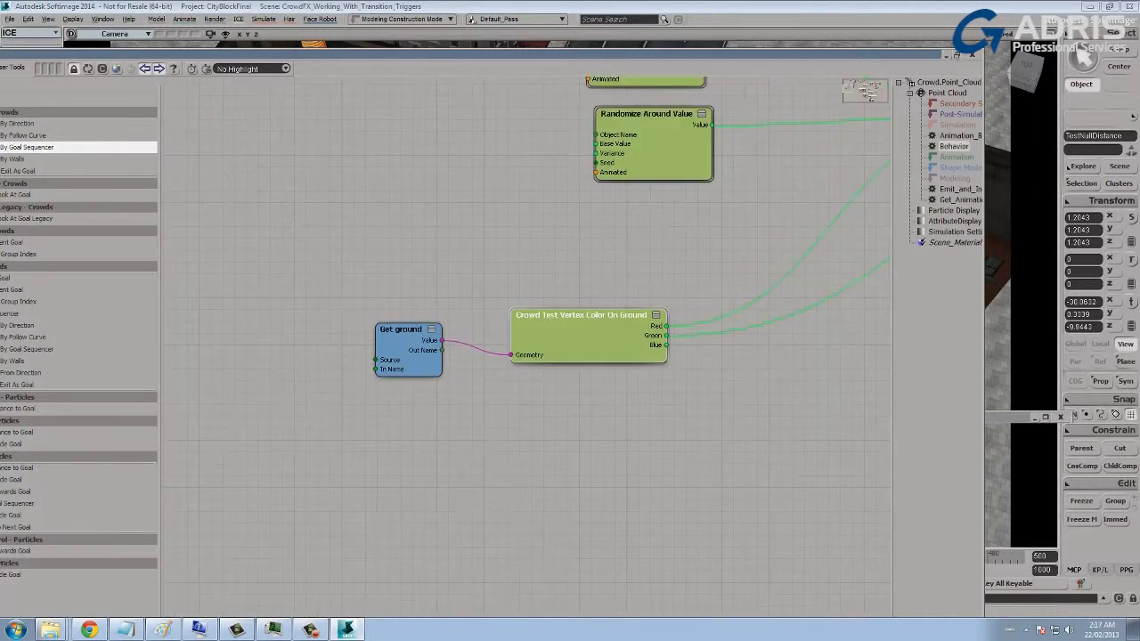
# Inspect the base value and variance of the two Randomize Around Value nodes feeding the first Linear Interpolate node.
pyautogui.moveTo(570, 356); pyautogui.dragTo(342, 408, button='middle')
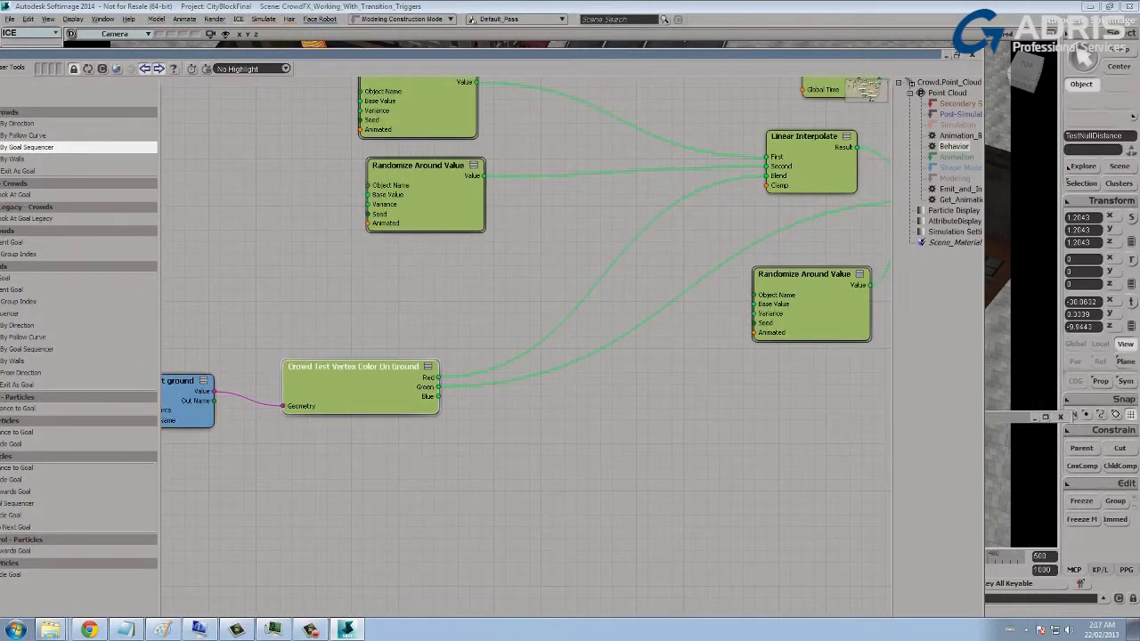
pyautogui.doubleClick(417, 109)
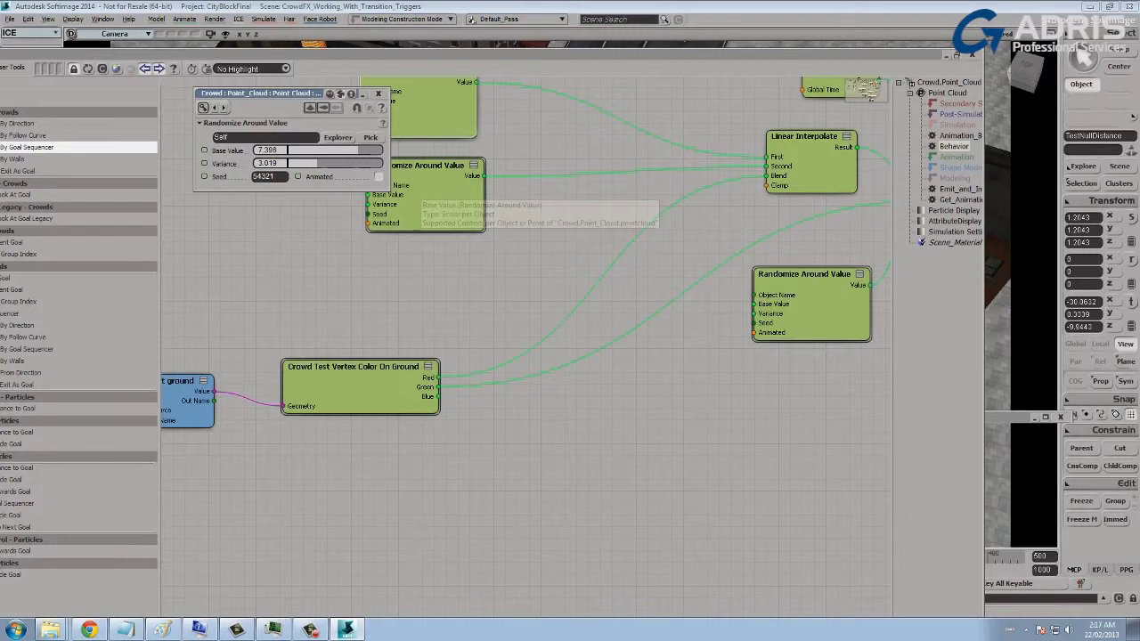
pyautogui.doubleClick(434, 191)
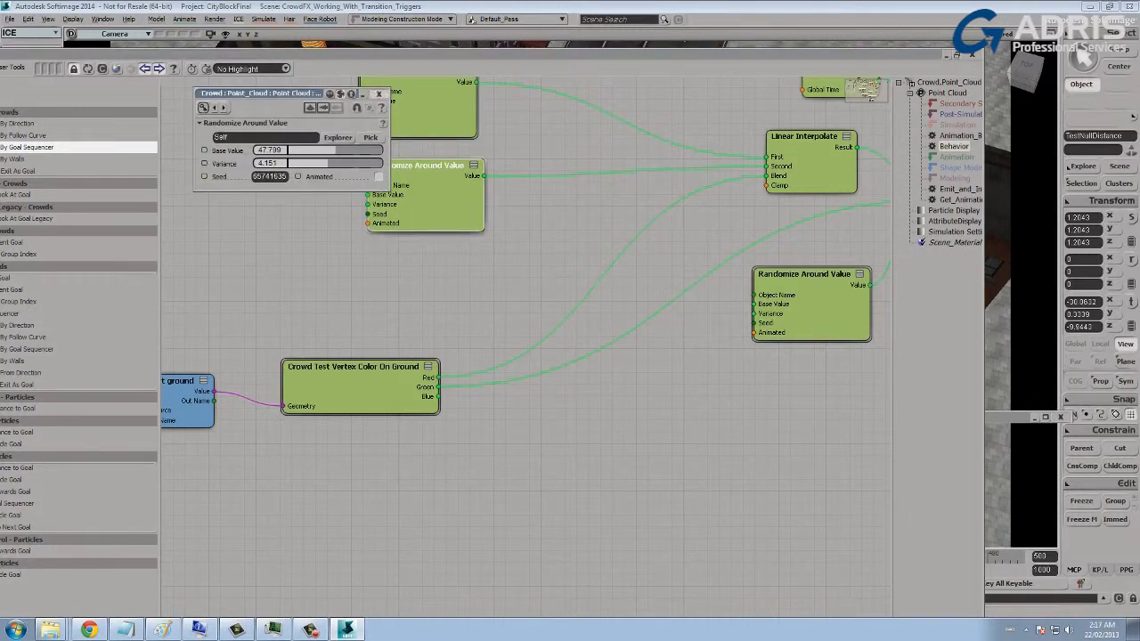
pyautogui.click(380, 93)
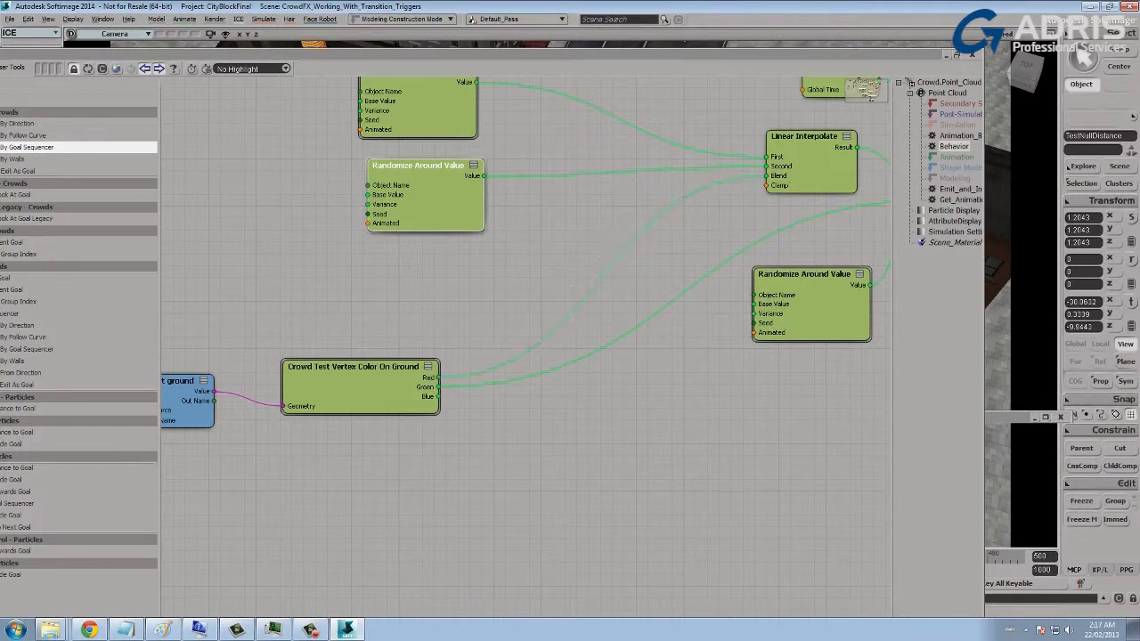
# Nudge the first Linear Interpolate node and review the properties of the Randomize Around Value node feeding the second one.
pyautogui.moveTo(535, 294); pyautogui.dragTo(497, 271, button='middle')
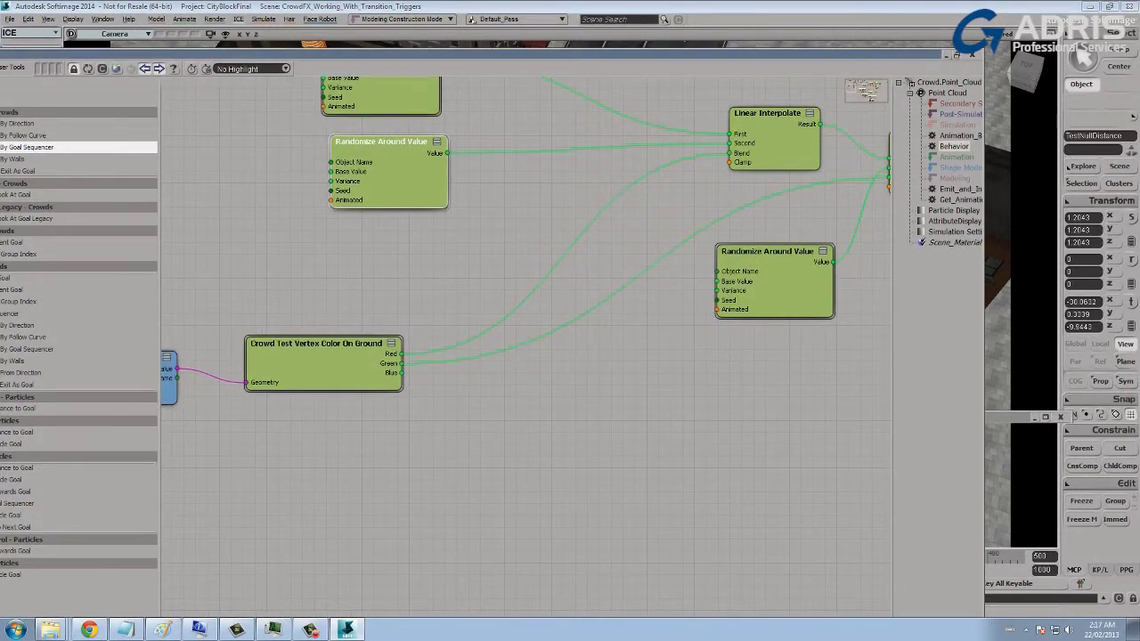
pyautogui.moveTo(605, 338); pyautogui.dragTo(330, 443, button='middle')
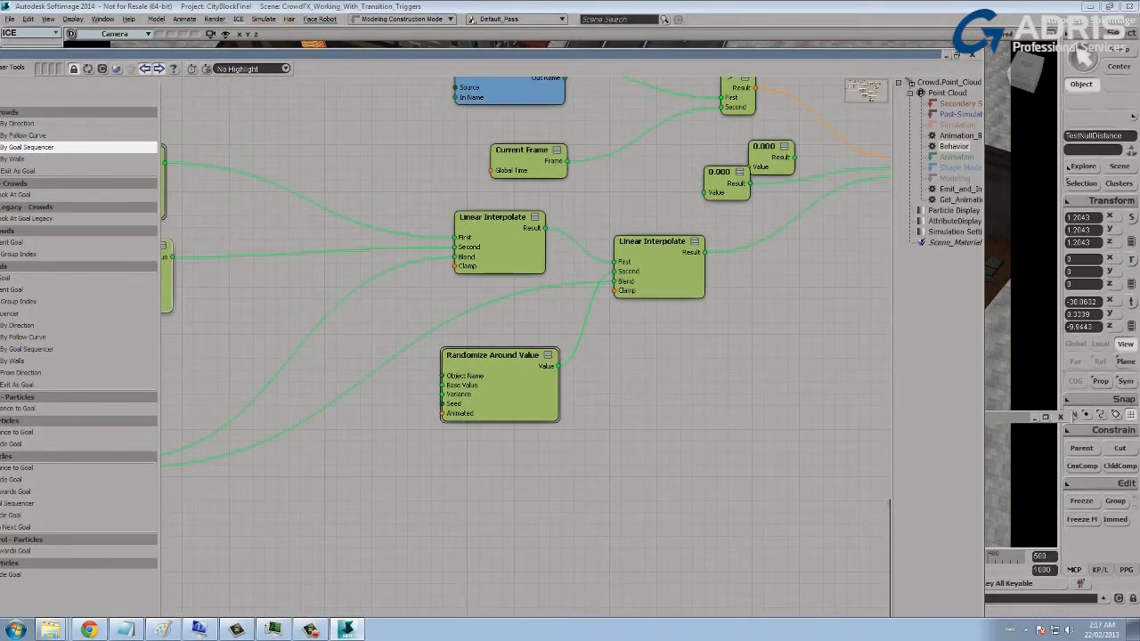
pyautogui.moveTo(492, 218); pyautogui.dragTo(480, 222)
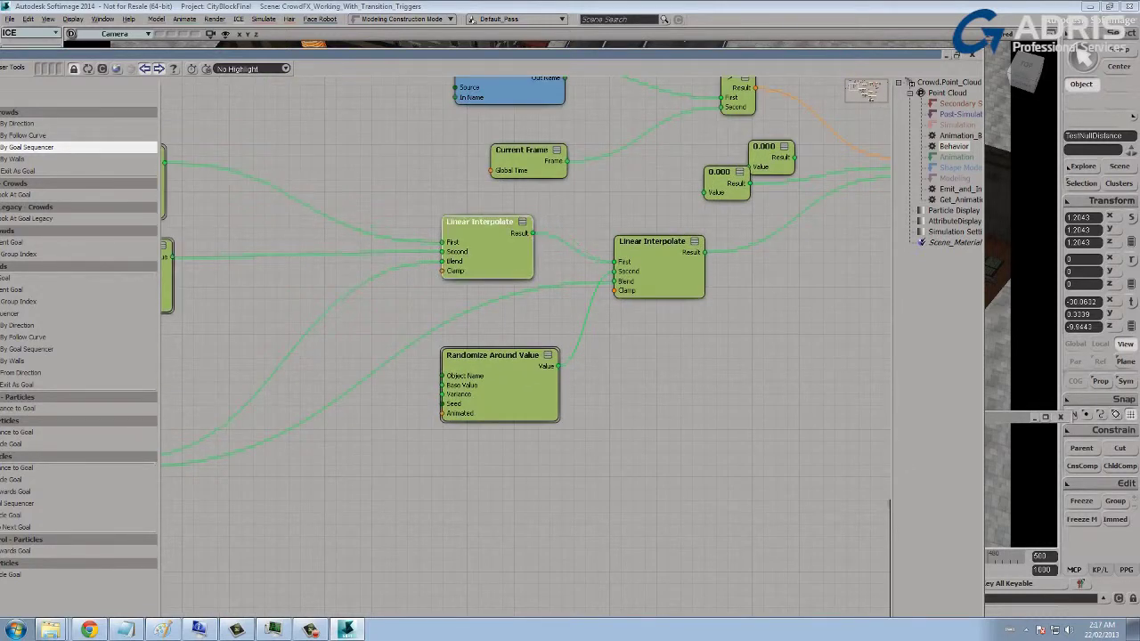
pyautogui.moveTo(311, 255); pyautogui.dragTo(558, 257, button='middle')
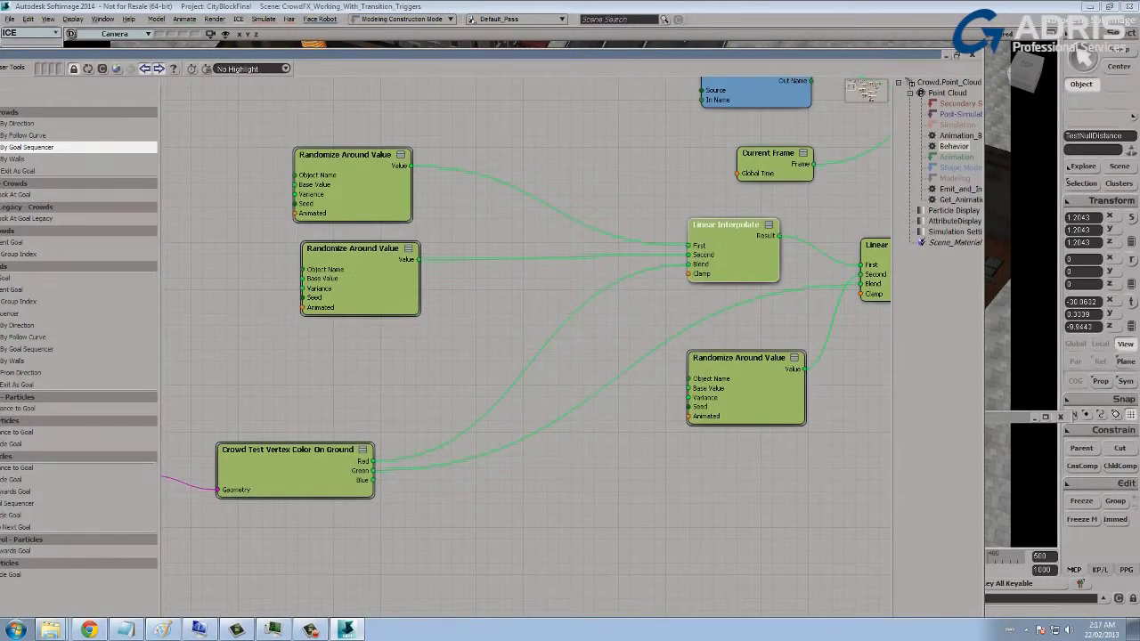
pyautogui.moveTo(650, 347); pyautogui.dragTo(464, 312, button='middle')
pyautogui.doubleClick(554, 323)
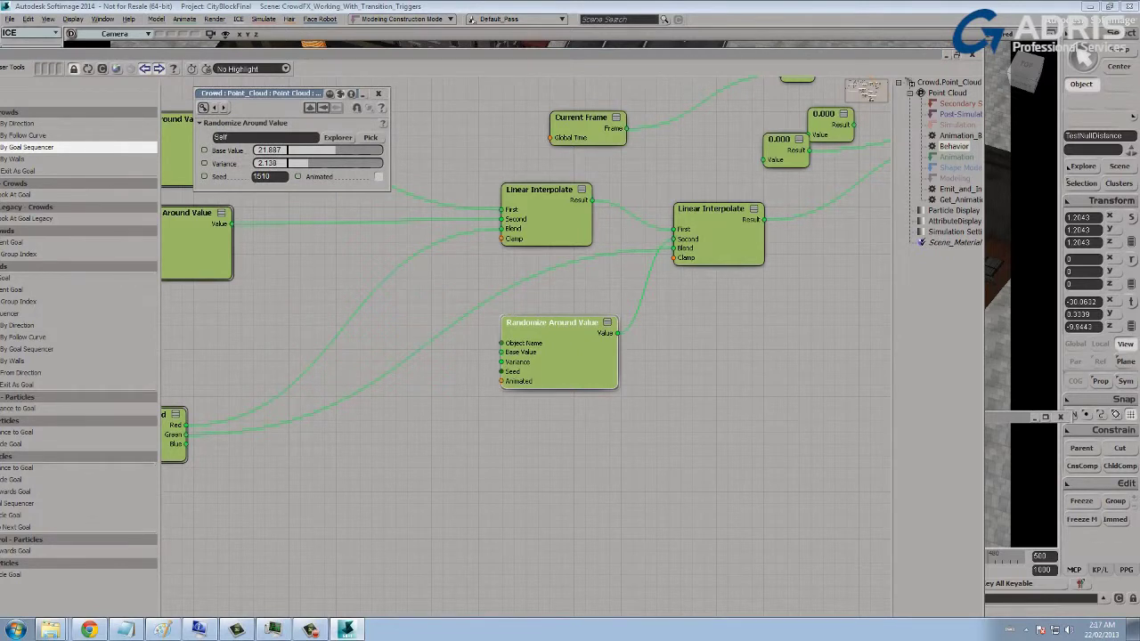
pyautogui.click(379, 94)
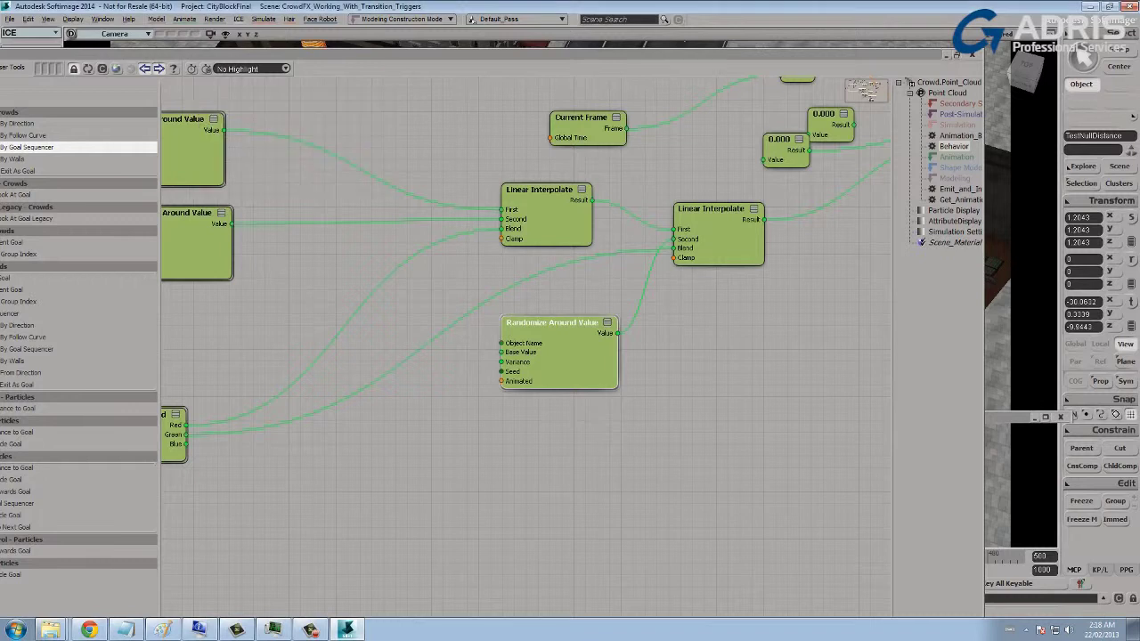
# Nudge the Get self.CFX_startDelay node and open the Initialize Crowd Attributes compound in the Emit_and_Initialize tree.
pyautogui.moveTo(534, 285); pyautogui.dragTo(328, 474, button='middle')
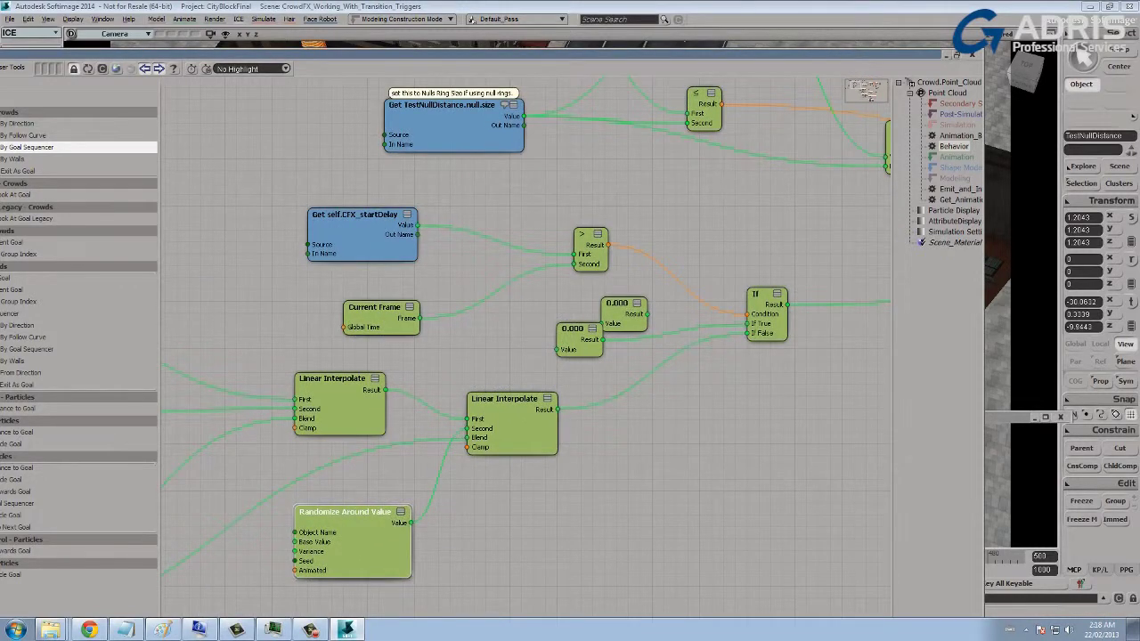
pyautogui.moveTo(364, 234)
pyautogui.mouseDown()
pyautogui.moveTo(383, 219)
pyautogui.moveTo(379, 235)
pyautogui.mouseUp()
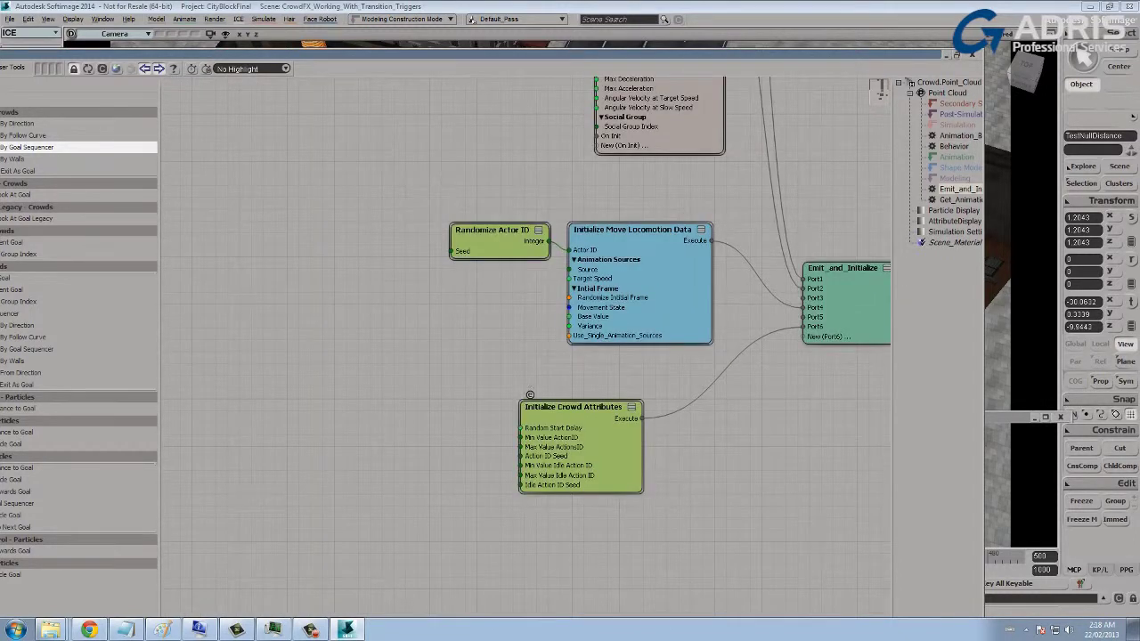
pyautogui.click(530, 395)
pyautogui.moveTo(557, 343); pyautogui.dragTo(539, 367, button='middle')
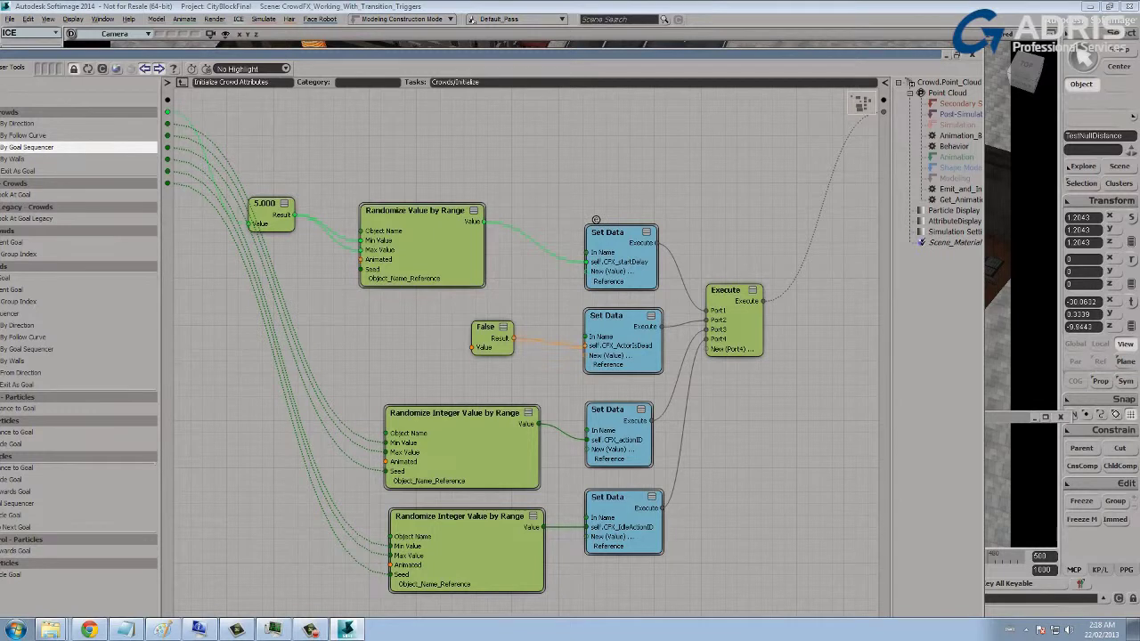
# Inspect the Randomize Value by Range node and the scalar feeding the start delay, and exit the compound.
pyautogui.doubleClick(369, 209)
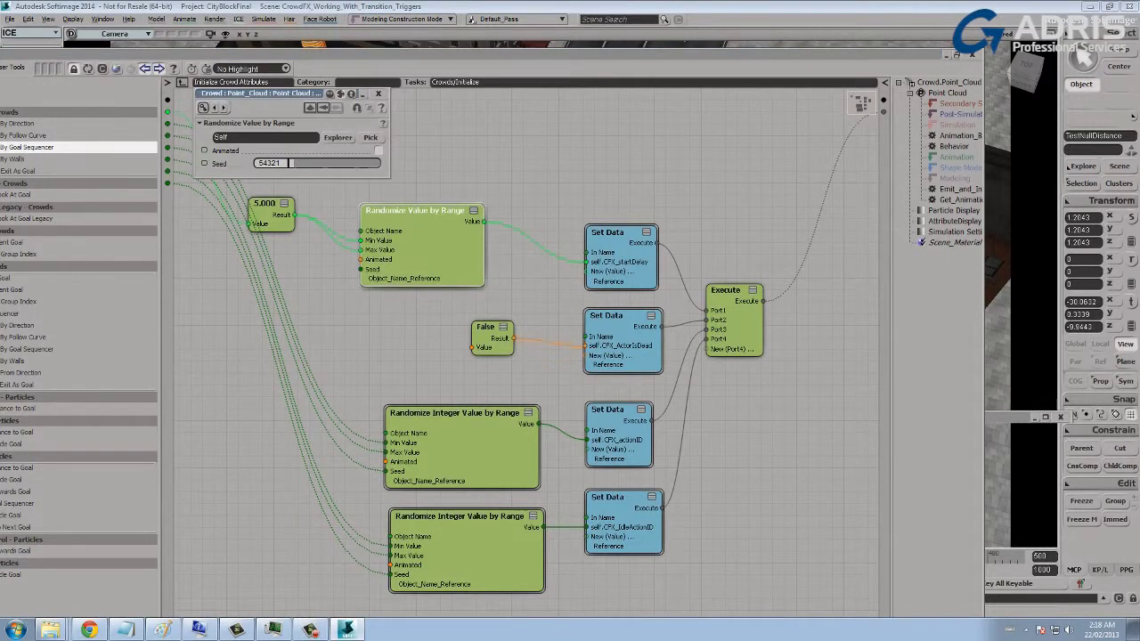
pyautogui.doubleClick(264, 204)
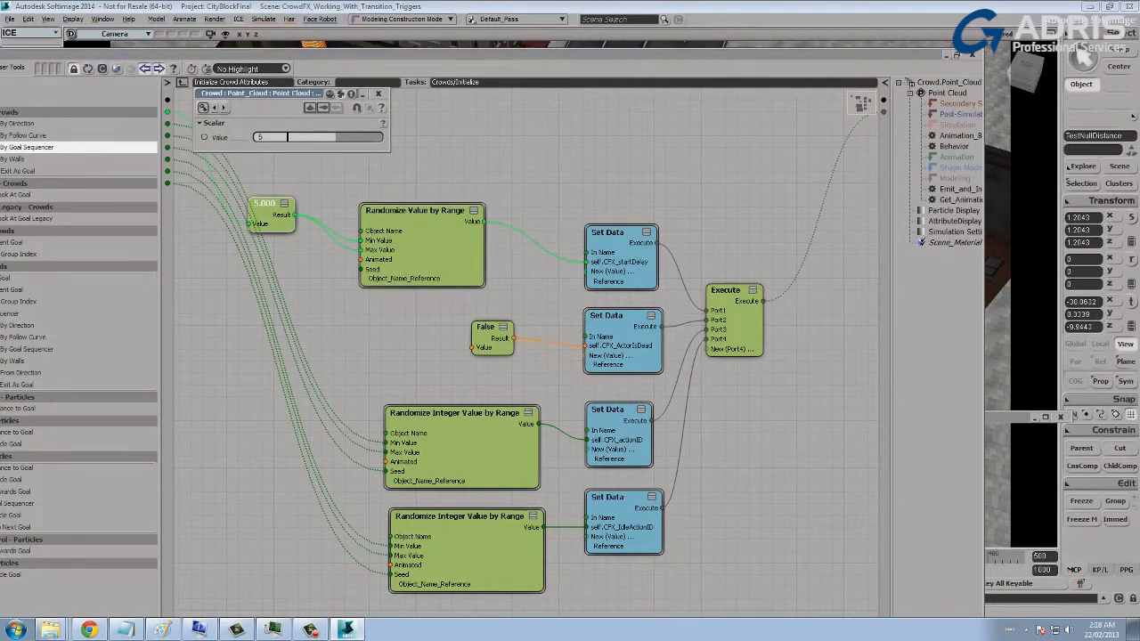
pyautogui.click(378, 93)
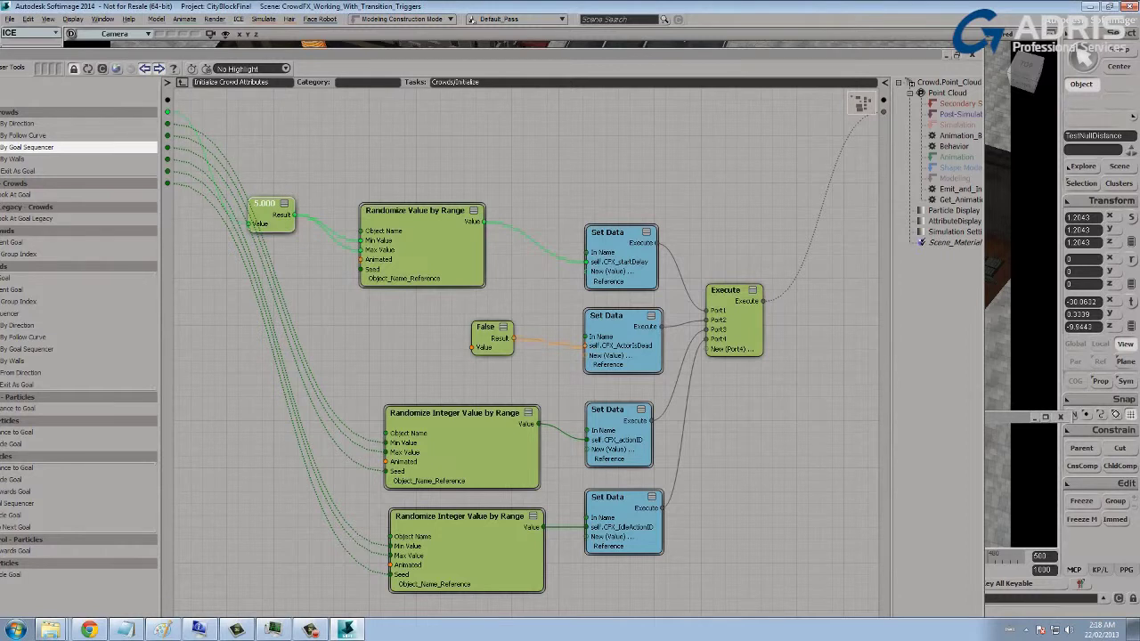
pyautogui.click(181, 82)
# Look over the complete Emit_and_Initialize tree with all its nodes framed.
pyautogui.moveTo(427, 312); pyautogui.dragTo(524, 426, button='middle')
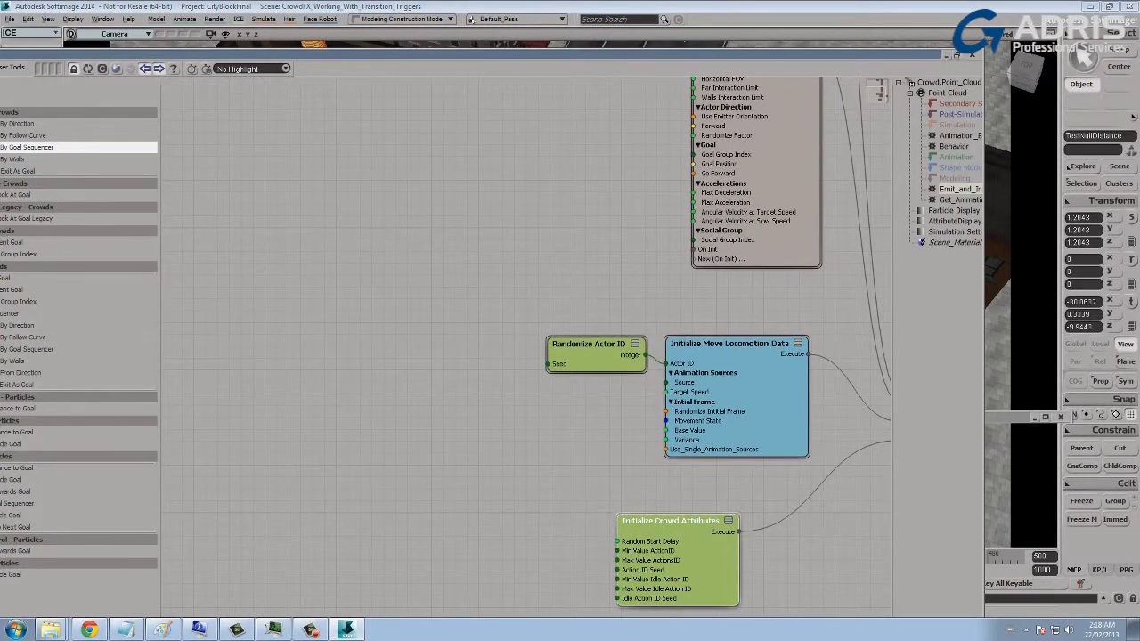
pyautogui.scroll(-3, 526, 366)
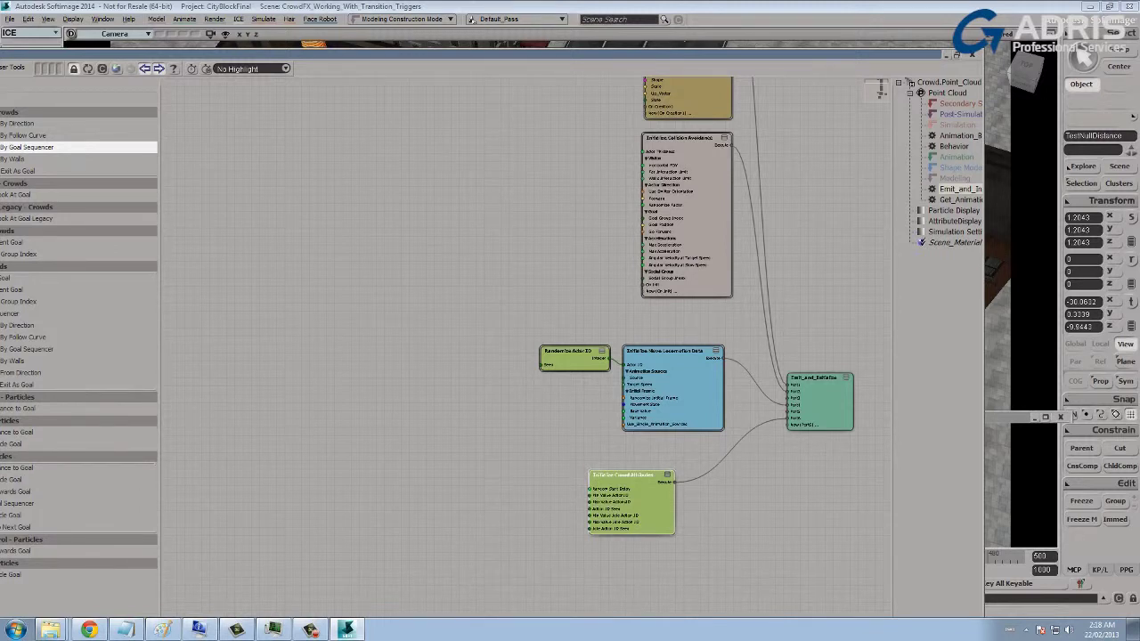
pyautogui.press('a')
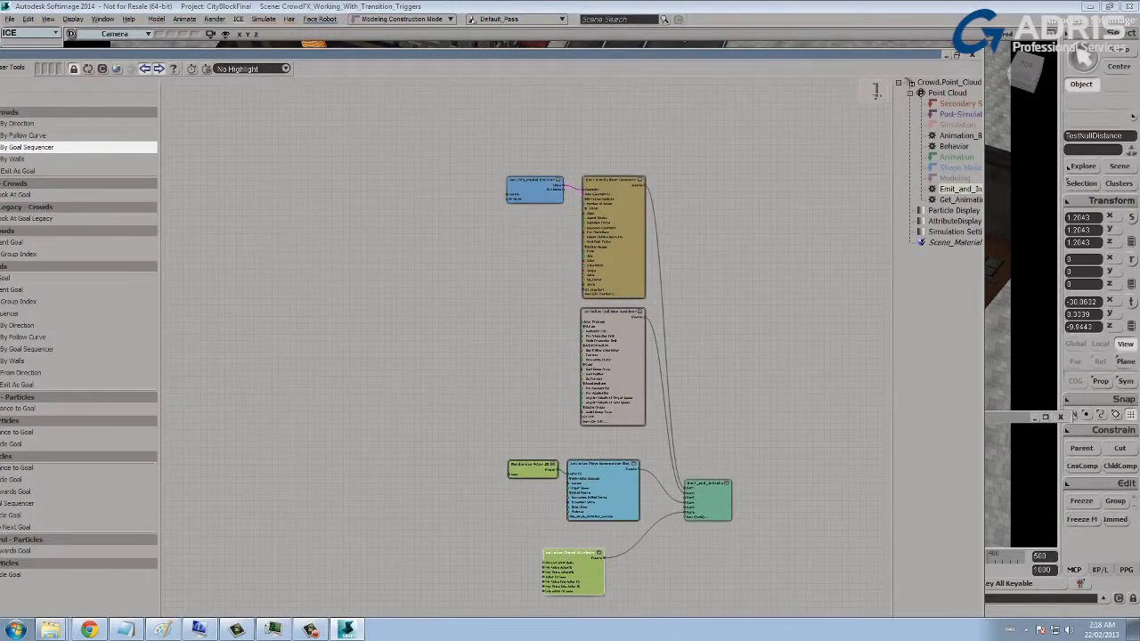
# Examine the Behavior tree's "Is Actor Still Alive?" condition and CFX_ActorIsDead nodes, and switch to the Animation_Blending tree.
pyautogui.click(954, 146)
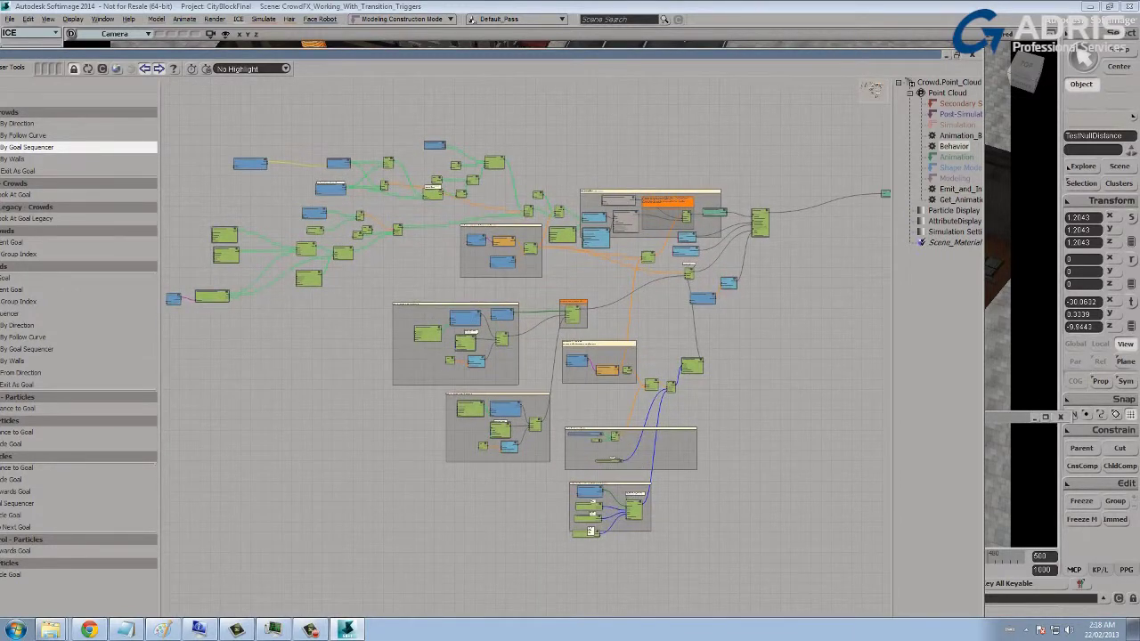
pyautogui.moveTo(591, 531); pyautogui.dragTo(560, 575, button='middle')
pyautogui.scroll(6, 561, 575)
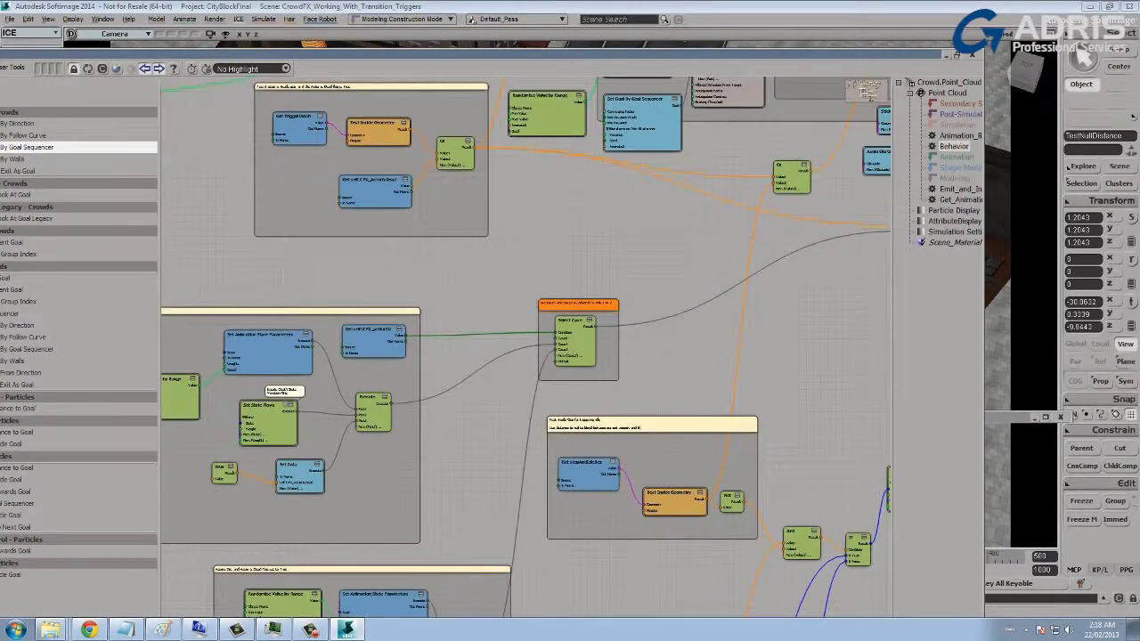
pyautogui.moveTo(579, 418); pyautogui.dragTo(287, 538, button='middle')
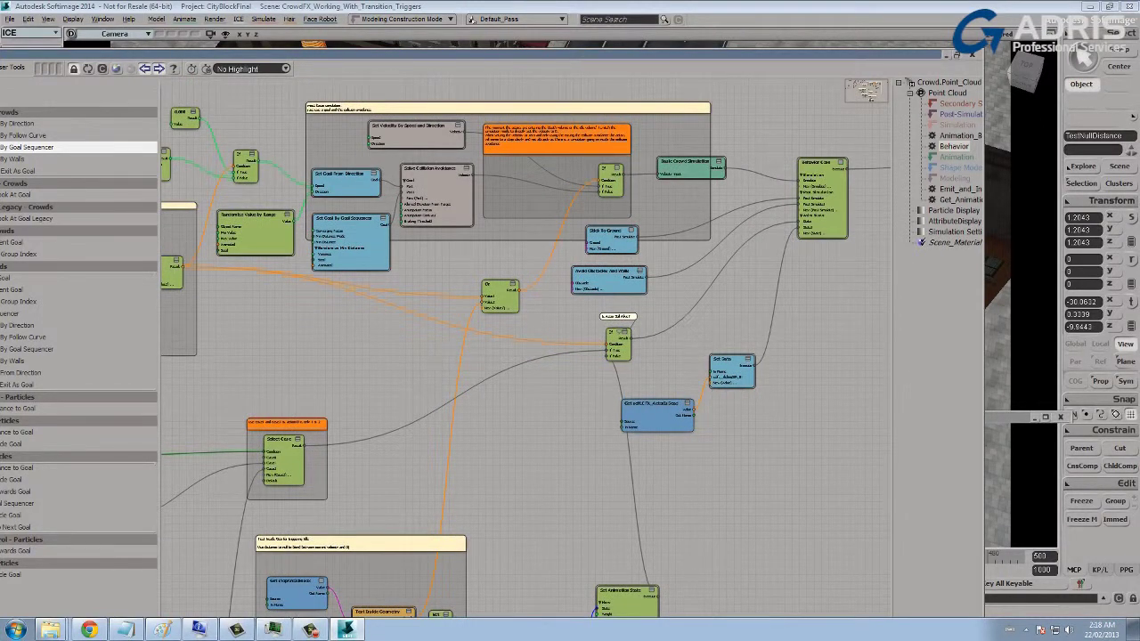
pyautogui.moveTo(677, 420); pyautogui.dragTo(617, 396, button='middle')
pyautogui.scroll(4, 618, 396)
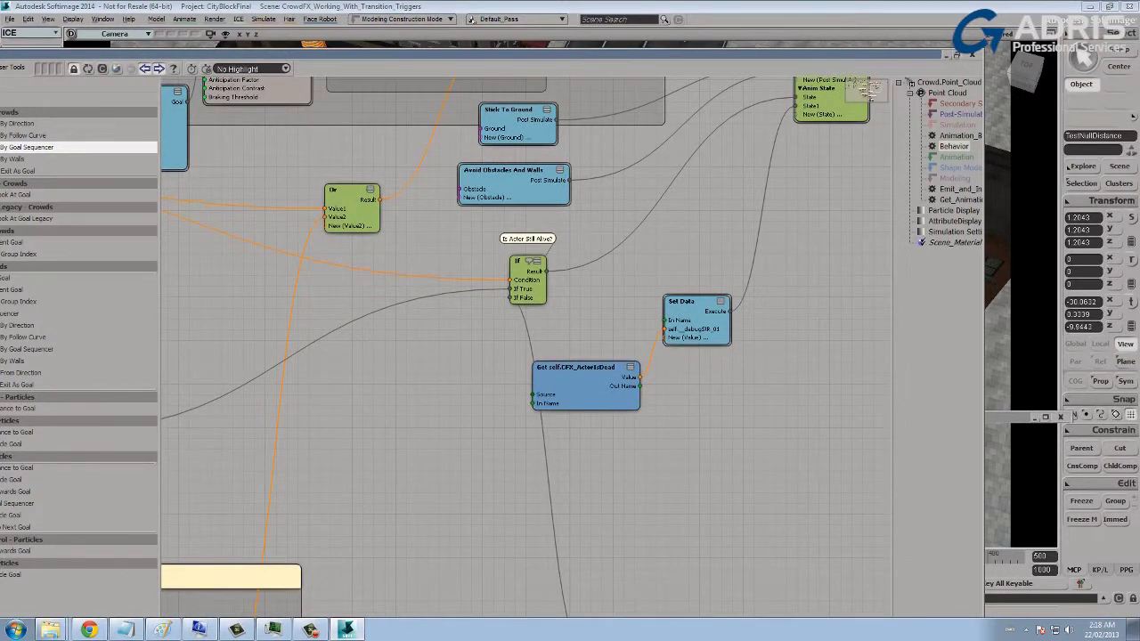
pyautogui.moveTo(674, 291); pyautogui.dragTo(657, 299, button='middle')
pyautogui.scroll(-1, 658, 299)
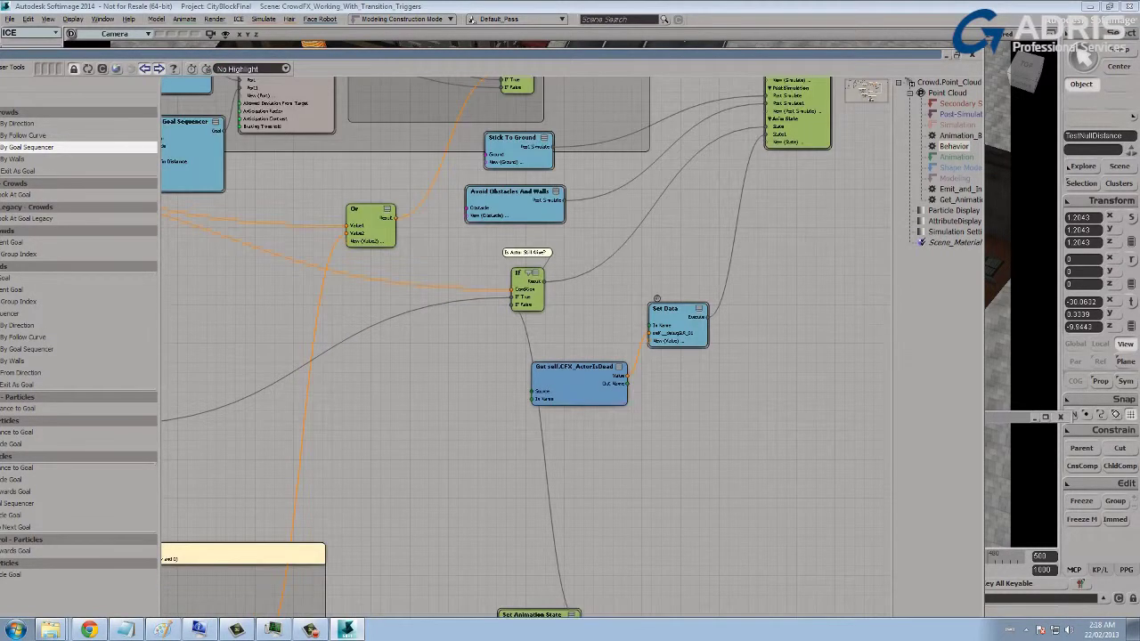
pyautogui.scroll(-6, 657, 299)
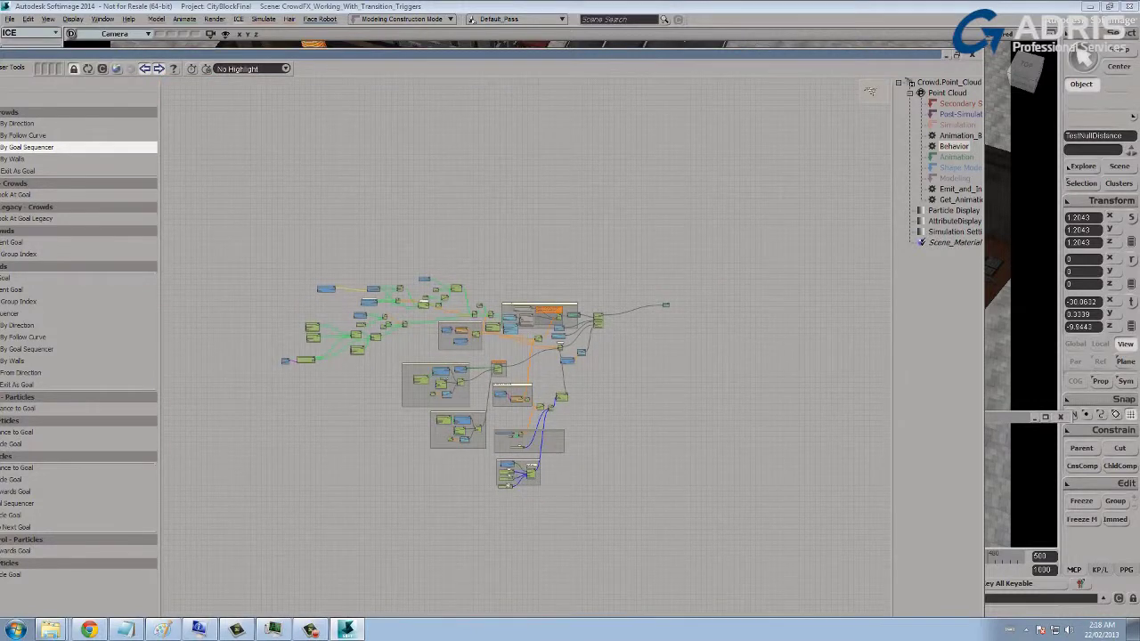
pyautogui.click(960, 136)
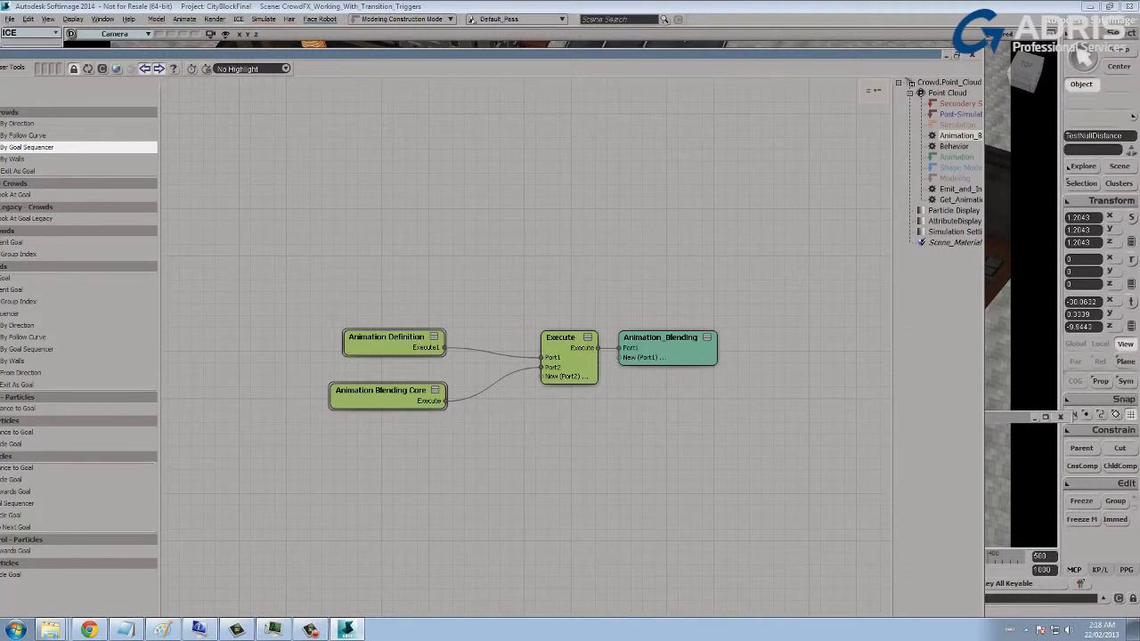
# Finish with the ICE trees and select the stopAndIdleBox beside the white car at the intersection in the city scene.
pyautogui.click(954, 146)
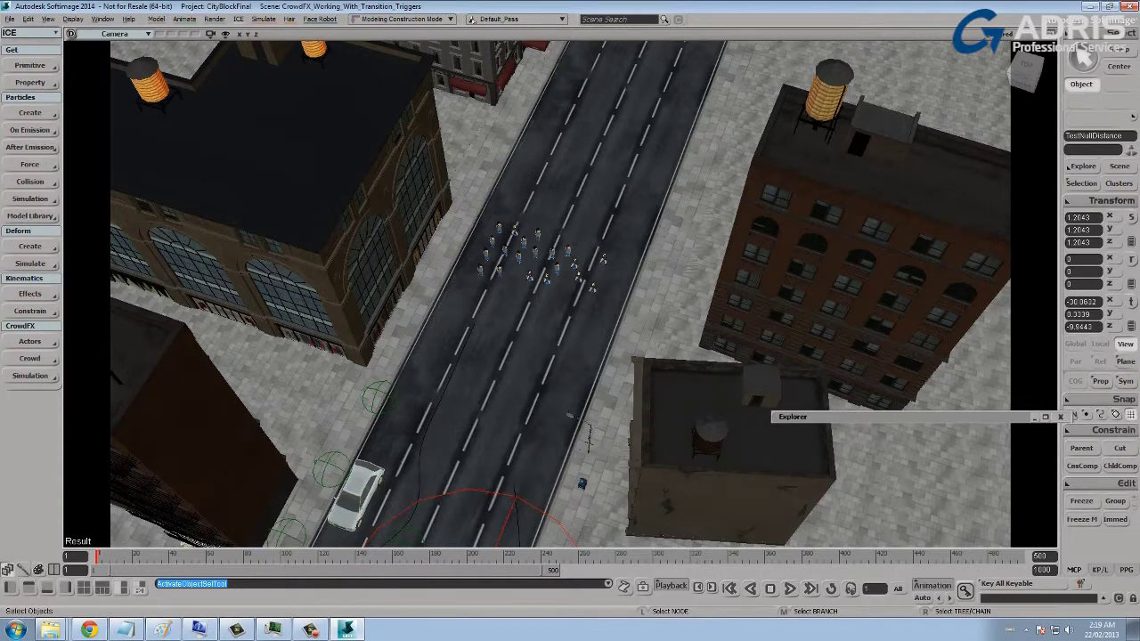
pyautogui.press('s')
pyautogui.moveTo(464, 375); pyautogui.dragTo(632, 277)
pyautogui.moveTo(633, 276); pyautogui.dragTo(570, 303, button='middle')
pyautogui.moveTo(570, 303); pyautogui.dragTo(616, 138)
pyautogui.moveTo(615, 138); pyautogui.dragTo(561, 147, button='middle')
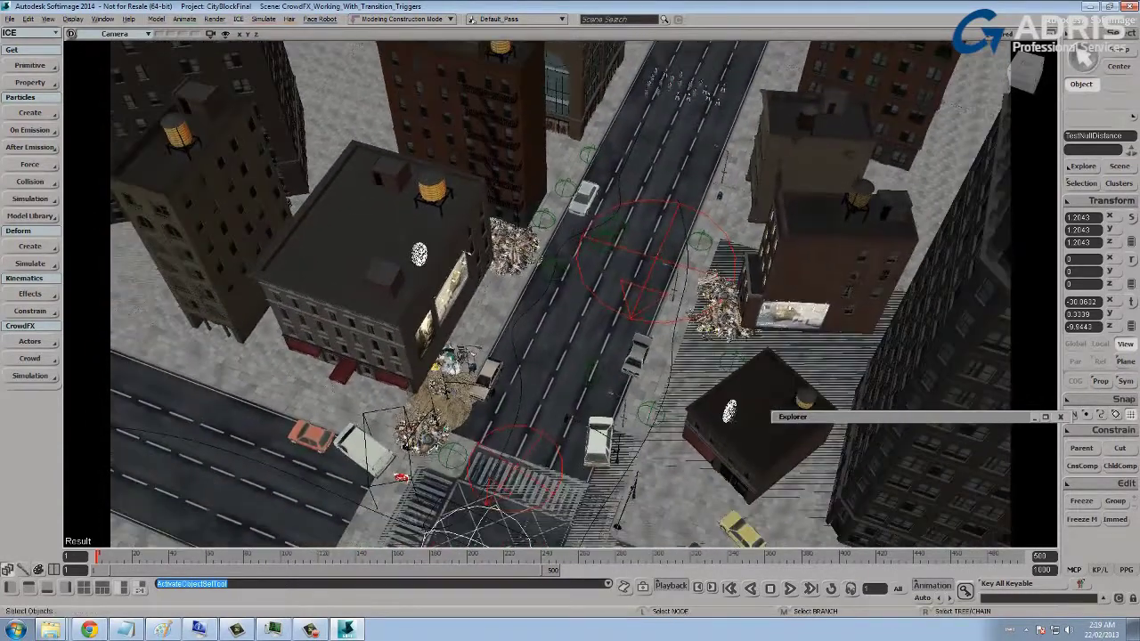
pyautogui.press('s')
pyautogui.moveTo(561, 267); pyautogui.dragTo(576, 225)
pyautogui.click(383, 408)
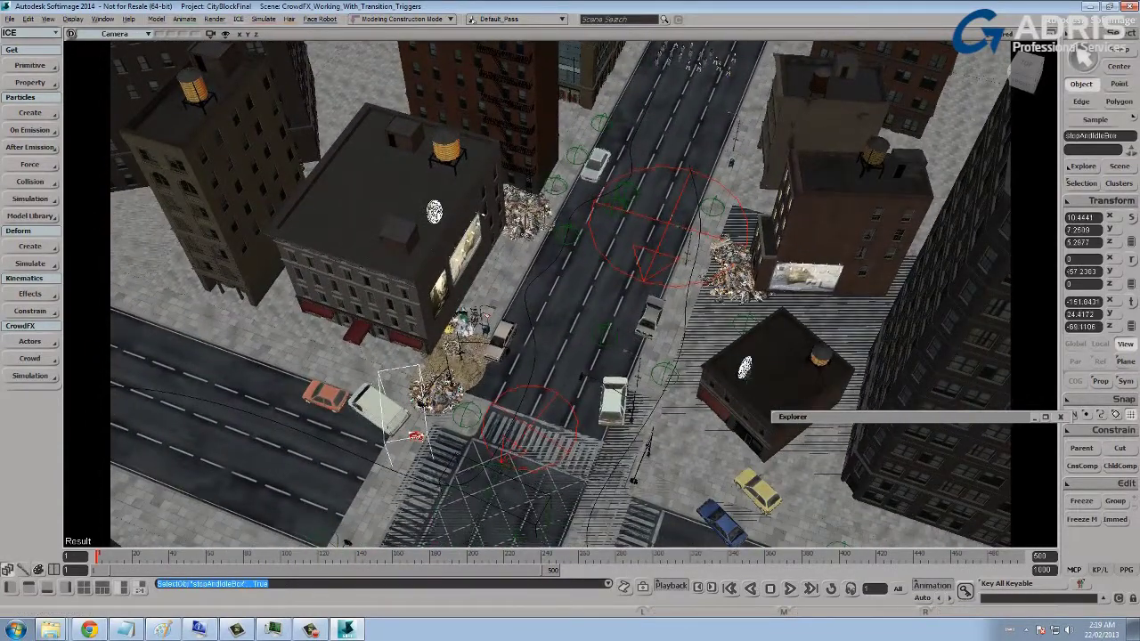
# Play the simulation from the start and move the stopAndIdleBox up the main road to just ahead of the crowd.
pyautogui.click(790, 589)
pyautogui.press('v')
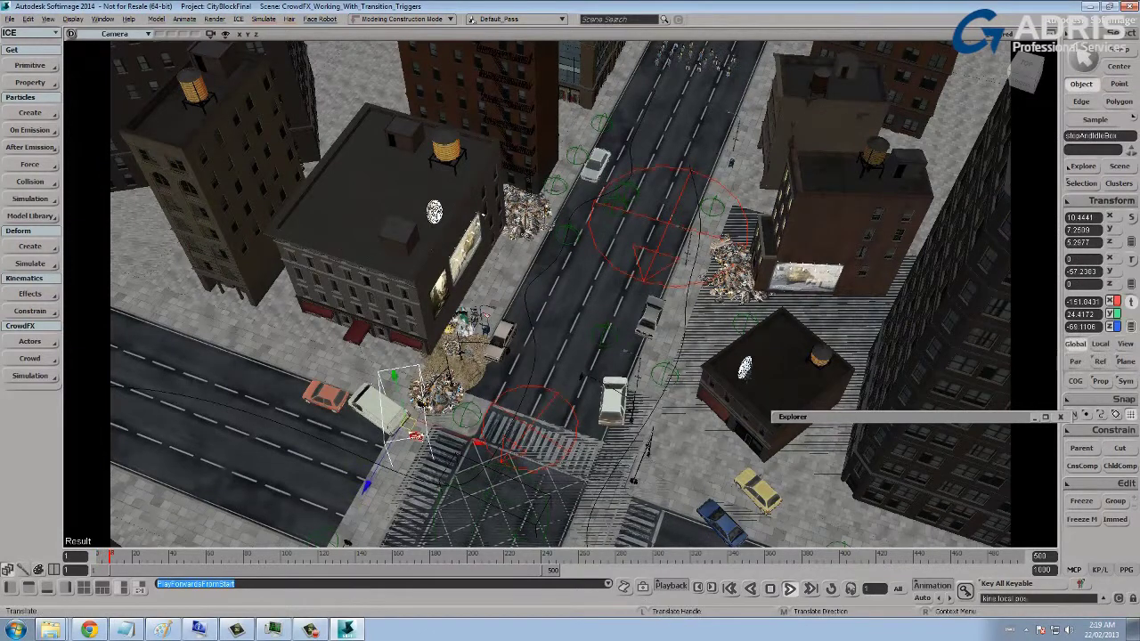
pyautogui.moveTo(451, 419); pyautogui.dragTo(619, 274)
pyautogui.press('s')
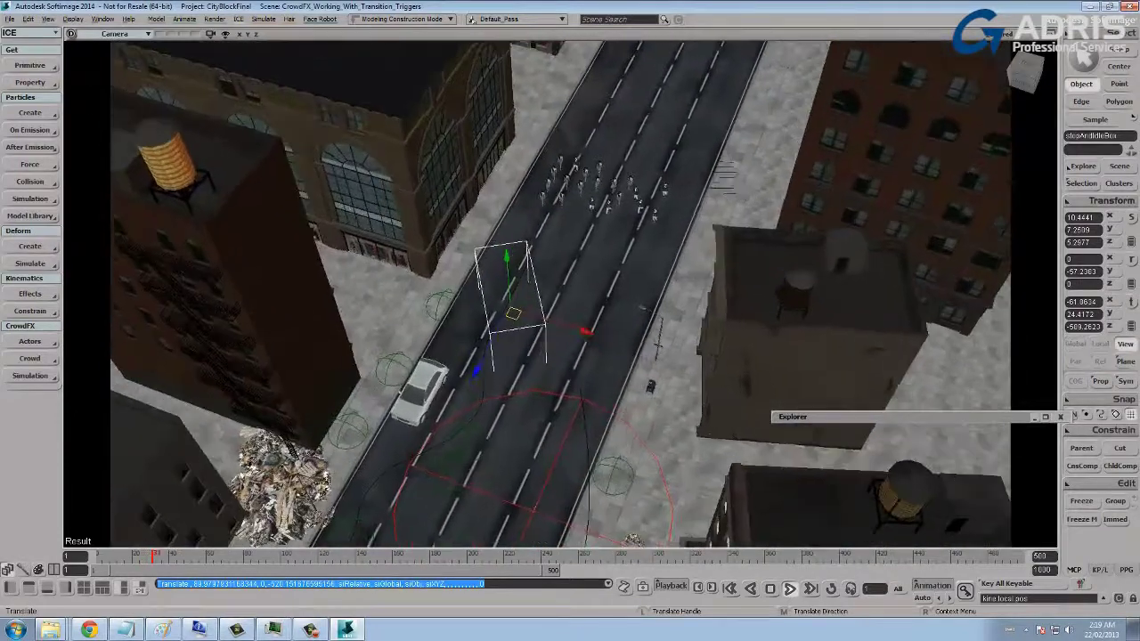
# Rotate the stopAndIdleBox about 28 degrees around its vertical axis and move it across the road into the path of the actors.
pyautogui.press('c')
pyautogui.moveTo(474, 381); pyautogui.dragTo(513, 374)
pyautogui.press('v')
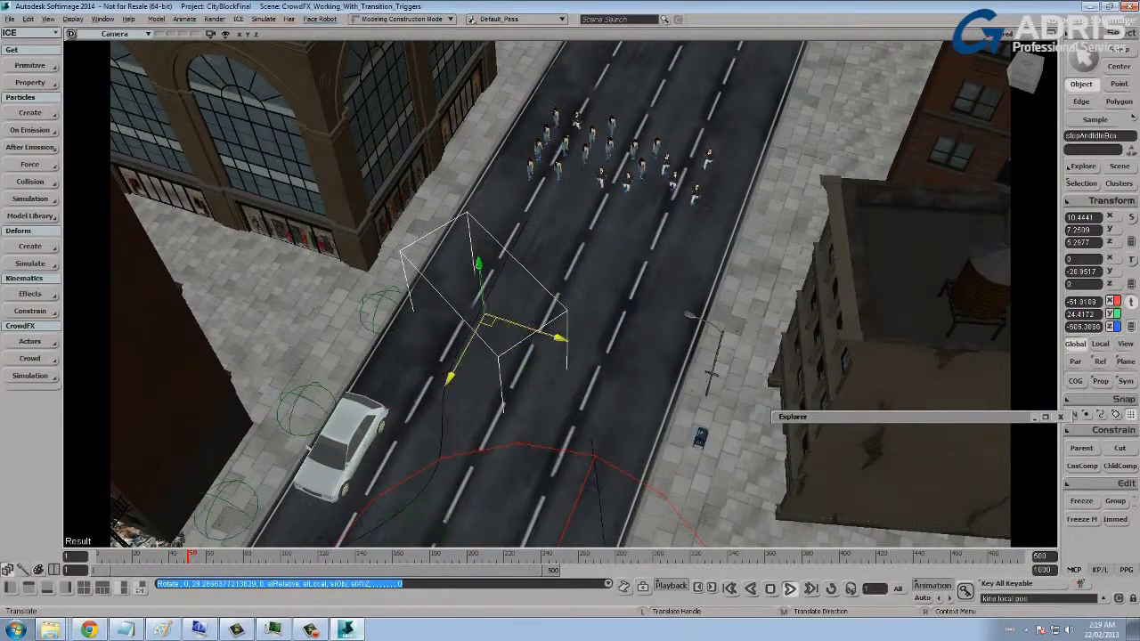
pyautogui.moveTo(489, 322); pyautogui.dragTo(679, 268)
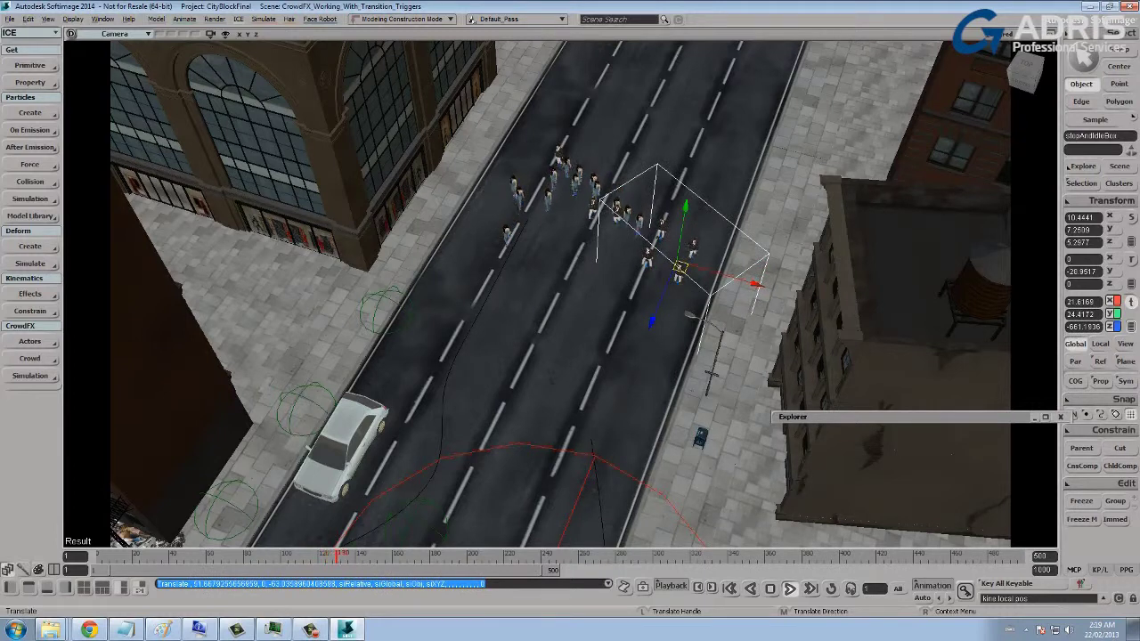
# Examine the actors at the stopAndIdleBox up close while the simulation plays.
pyautogui.press('s')
pyautogui.moveTo(679, 267); pyautogui.dragTo(580, 283, button='middle')
pyautogui.moveTo(580, 283); pyautogui.dragTo(375, 397)
pyautogui.moveTo(374, 397); pyautogui.dragTo(437, 352, button='right')
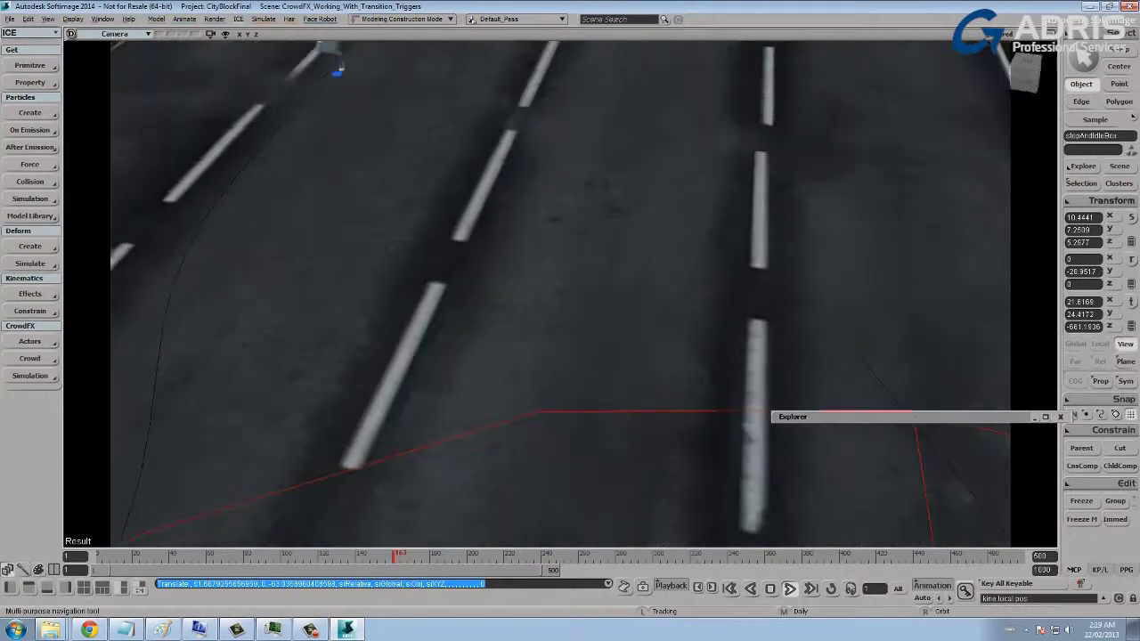
pyautogui.moveTo(535, 178); pyautogui.dragTo(338, 490)
pyautogui.press('space')
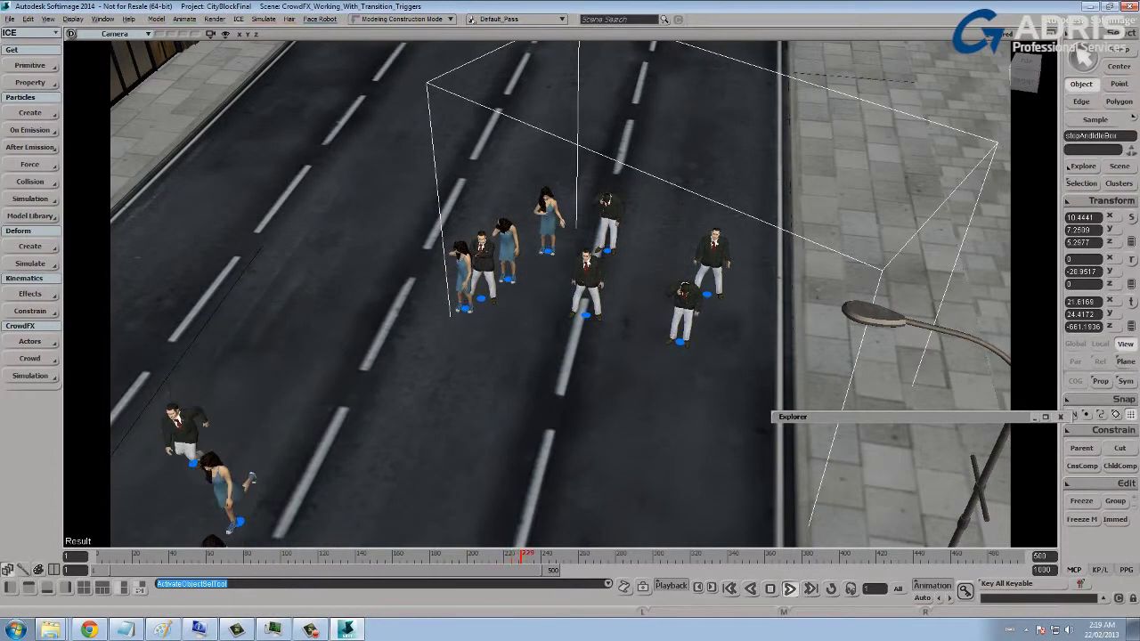
# Stop playback and move the stopAndIdleBox farther up the road, behind the actors it was covering.
pyautogui.press('Up')
pyautogui.press('s')
pyautogui.moveTo(623, 294); pyautogui.dragTo(544, 294, button='middle')
pyautogui.press('v')
pyautogui.moveTo(623, 277); pyautogui.dragTo(586, 189)
pyautogui.press('space')
pyautogui.scroll(-5, 570, 268)
pyautogui.press('s')
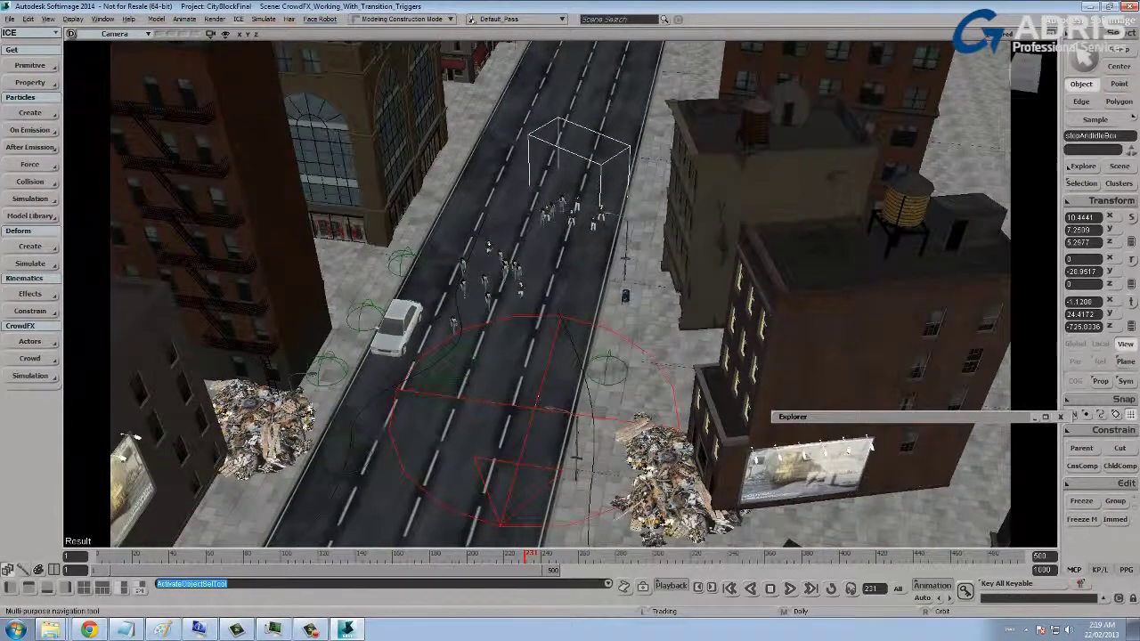